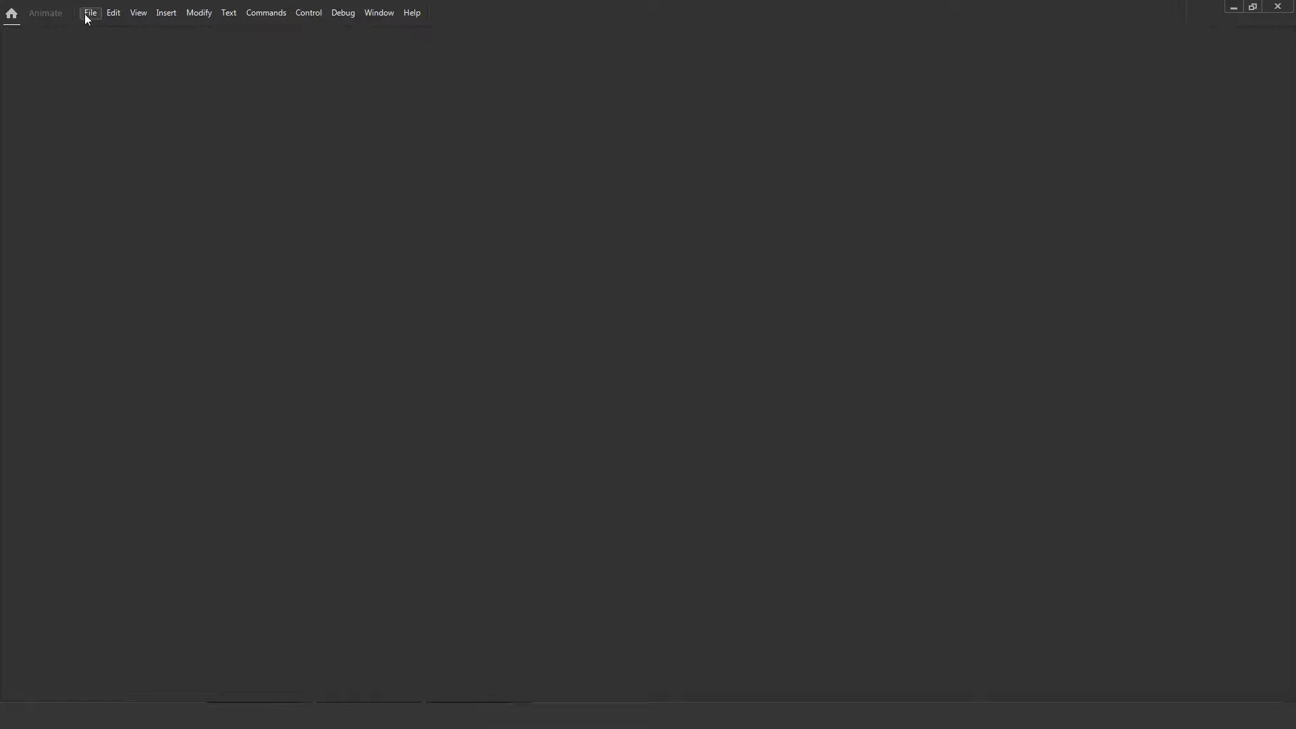
Step: Create a new HD document of 1280 x 720 at 30 fps for the ActionScript 3.0 platform
click(96, 29)
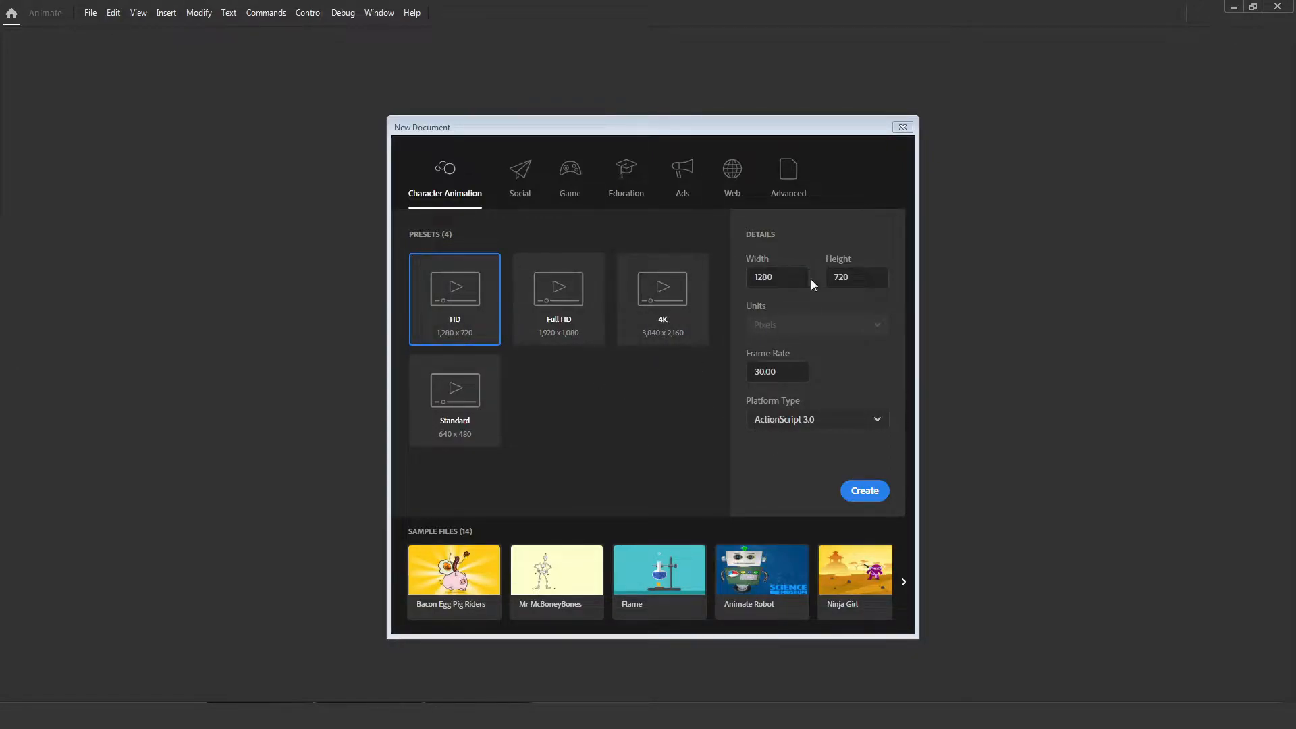
click(789, 378)
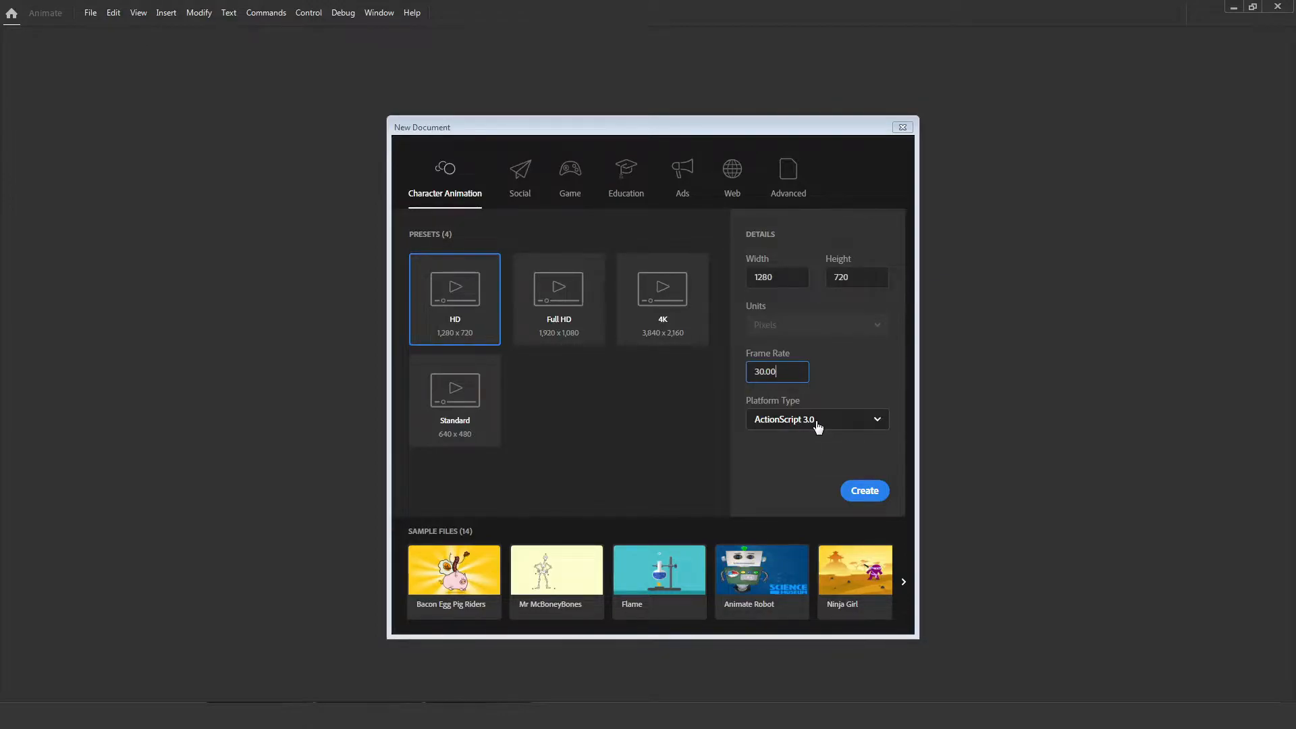
click(815, 422)
click(862, 492)
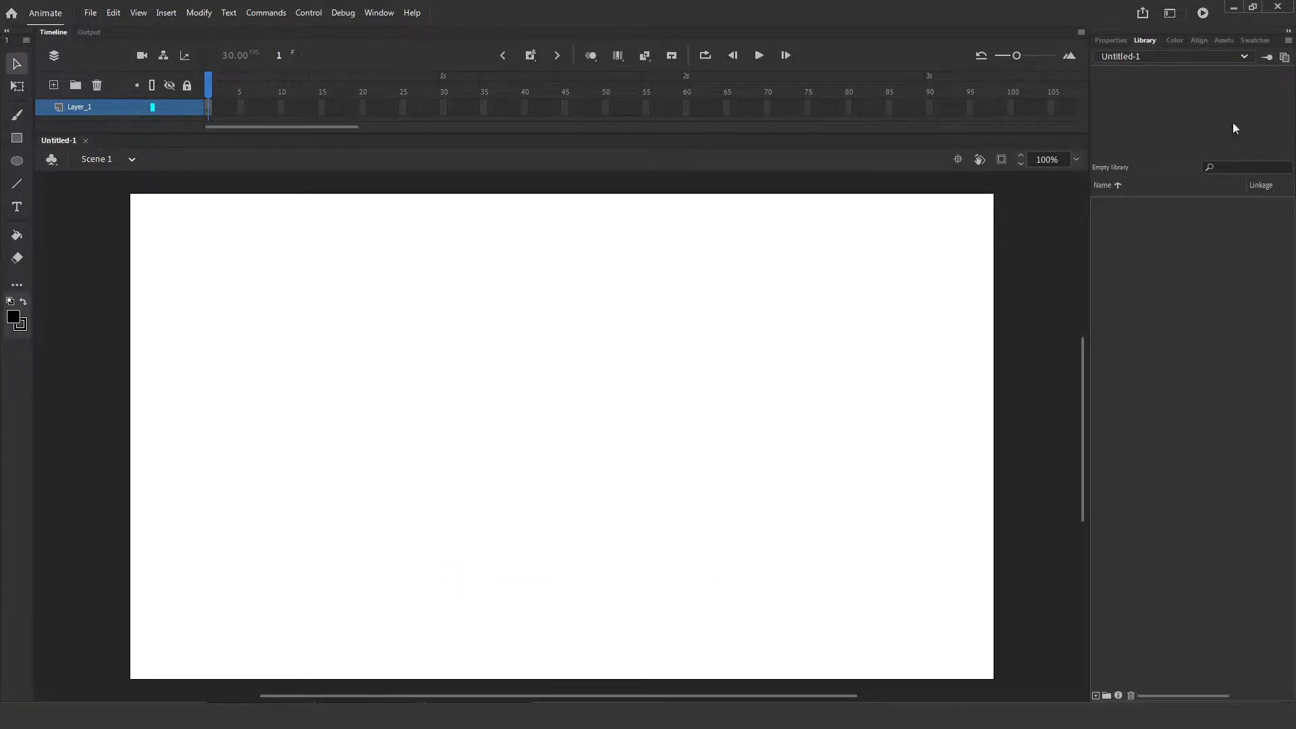
Step: Look through the Properties, Color, Align, Swatches and Assets panels and group the Output panel with the Timeline
click(1110, 41)
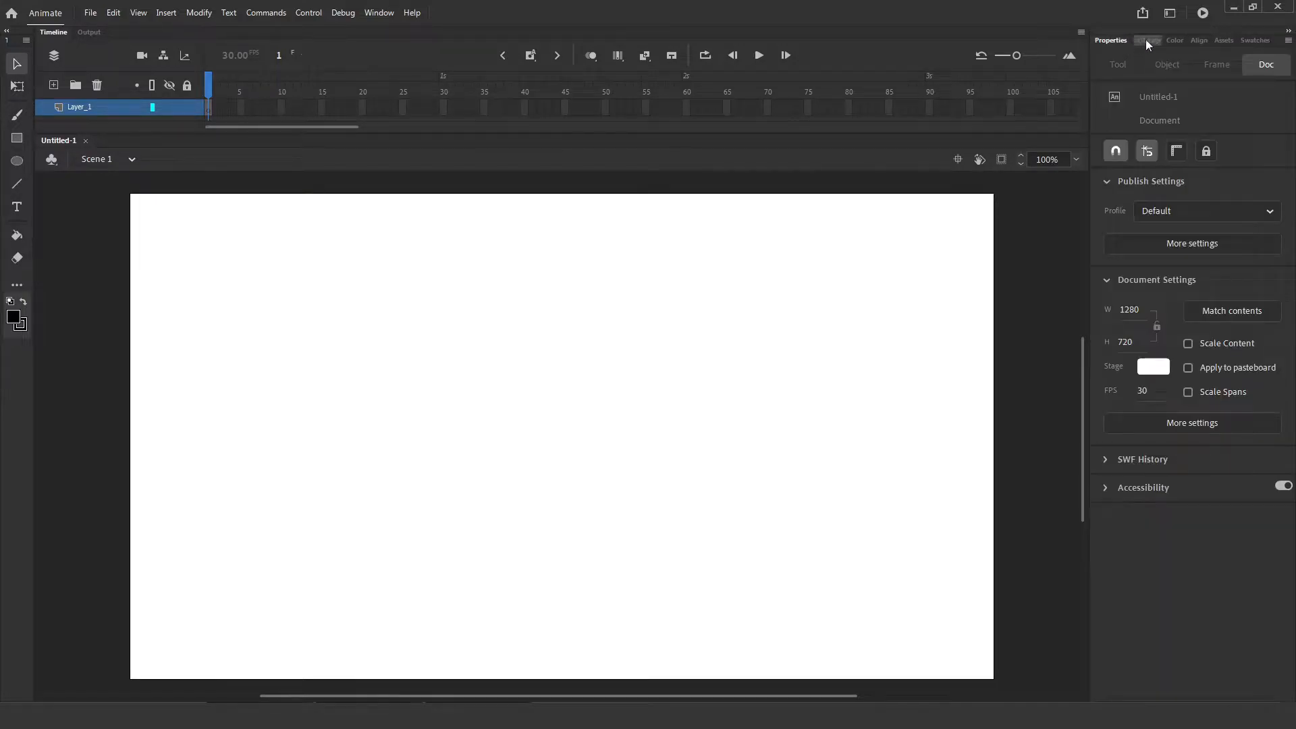
click(1174, 43)
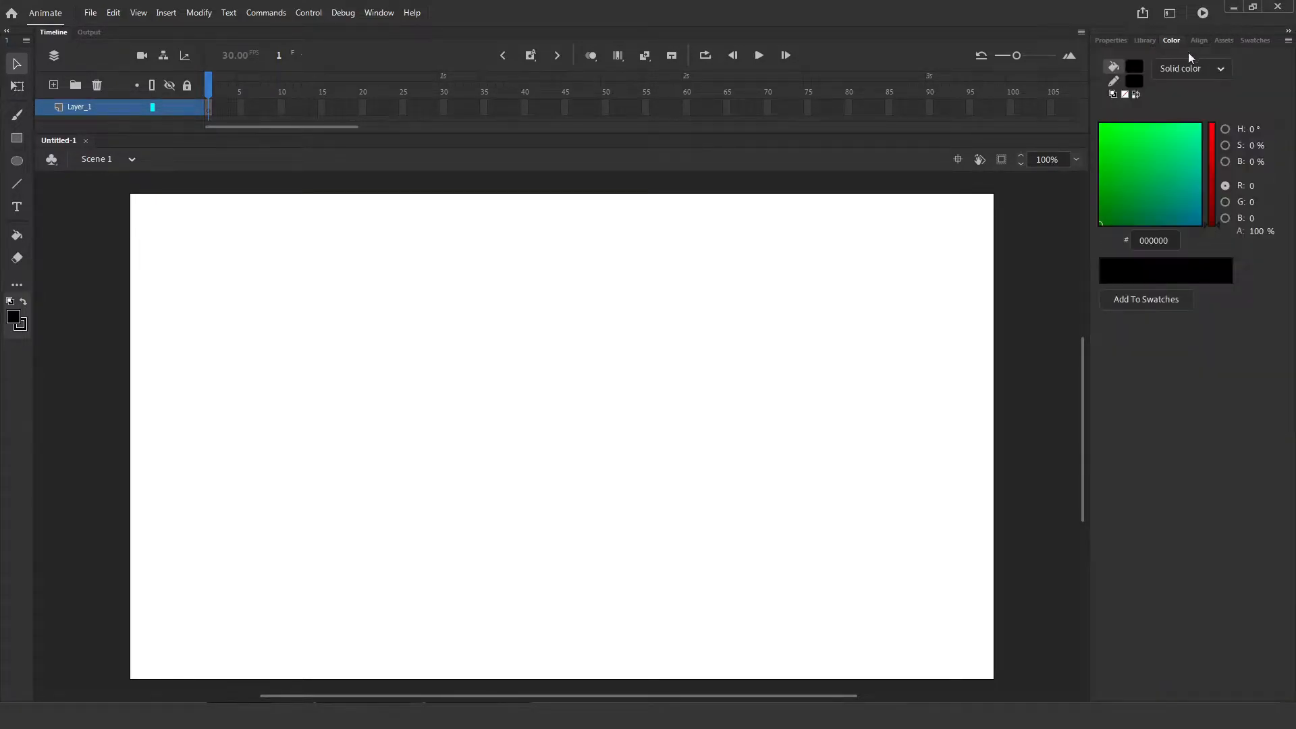
click(1196, 42)
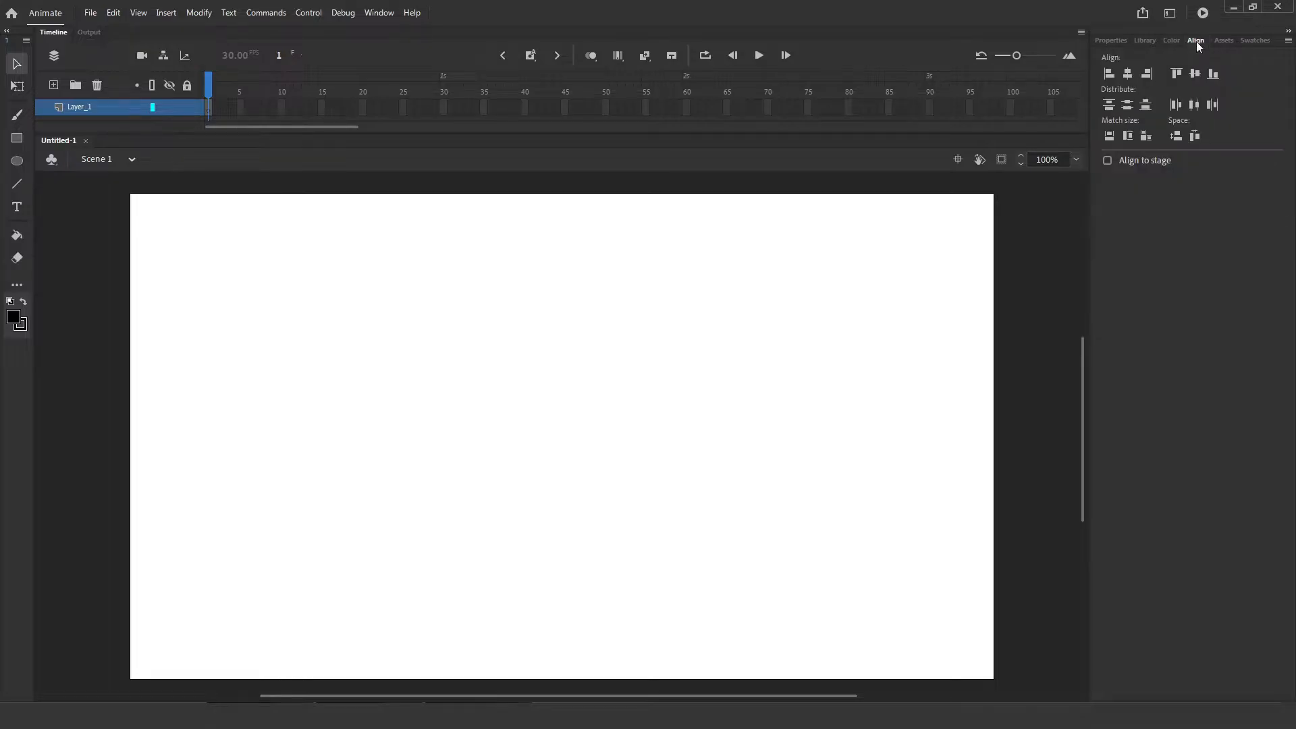
click(1246, 40)
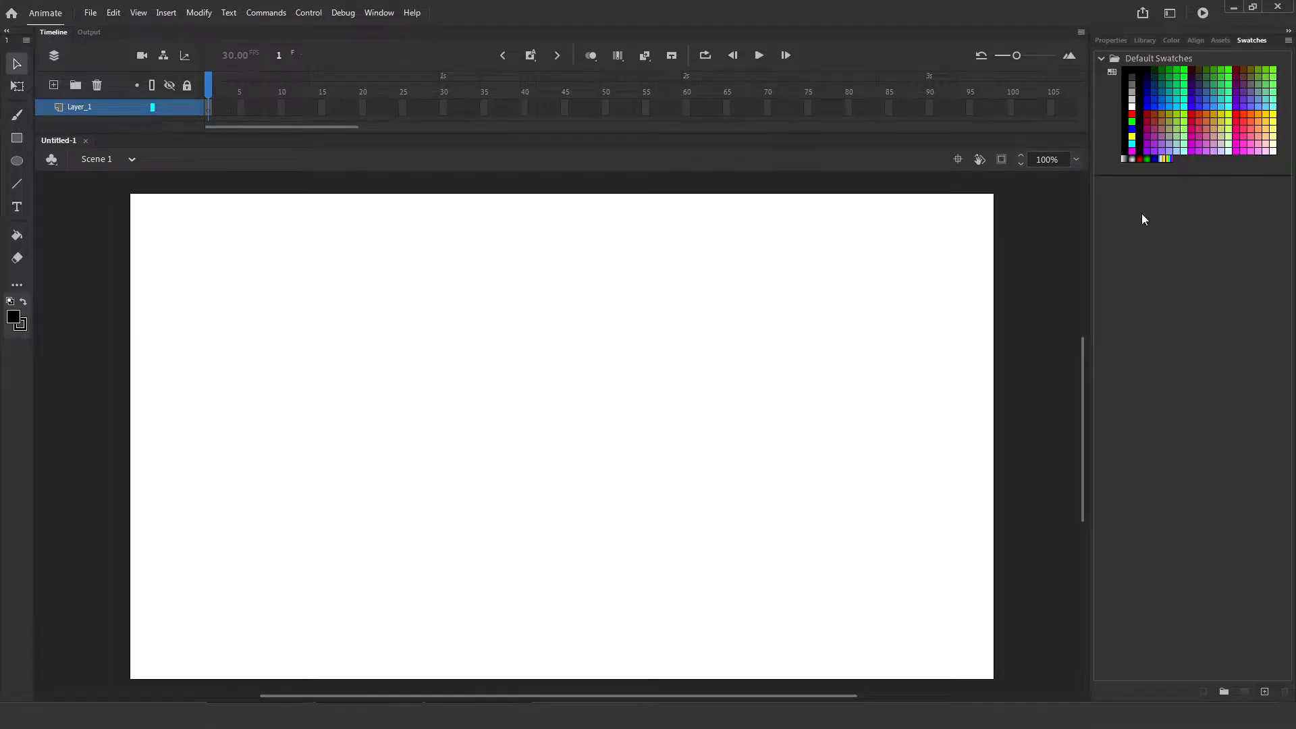
click(1220, 41)
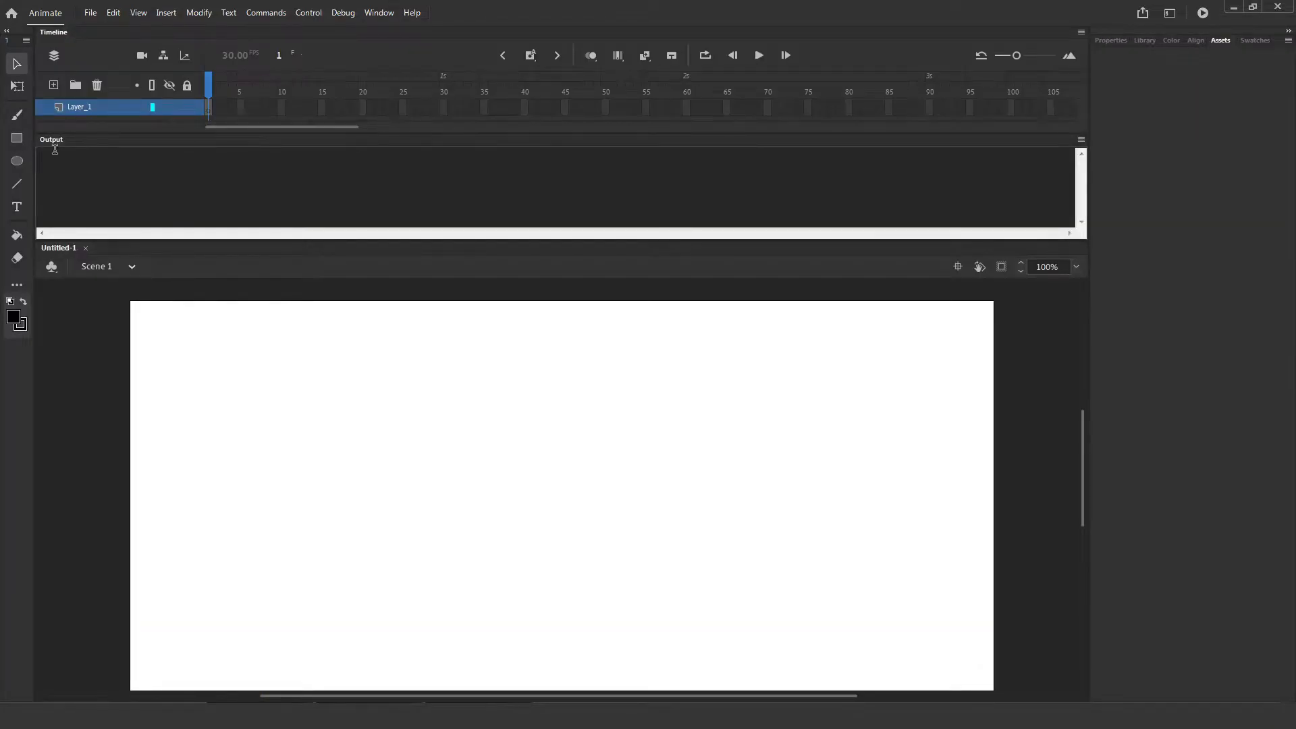
drag(51, 140, 92, 35)
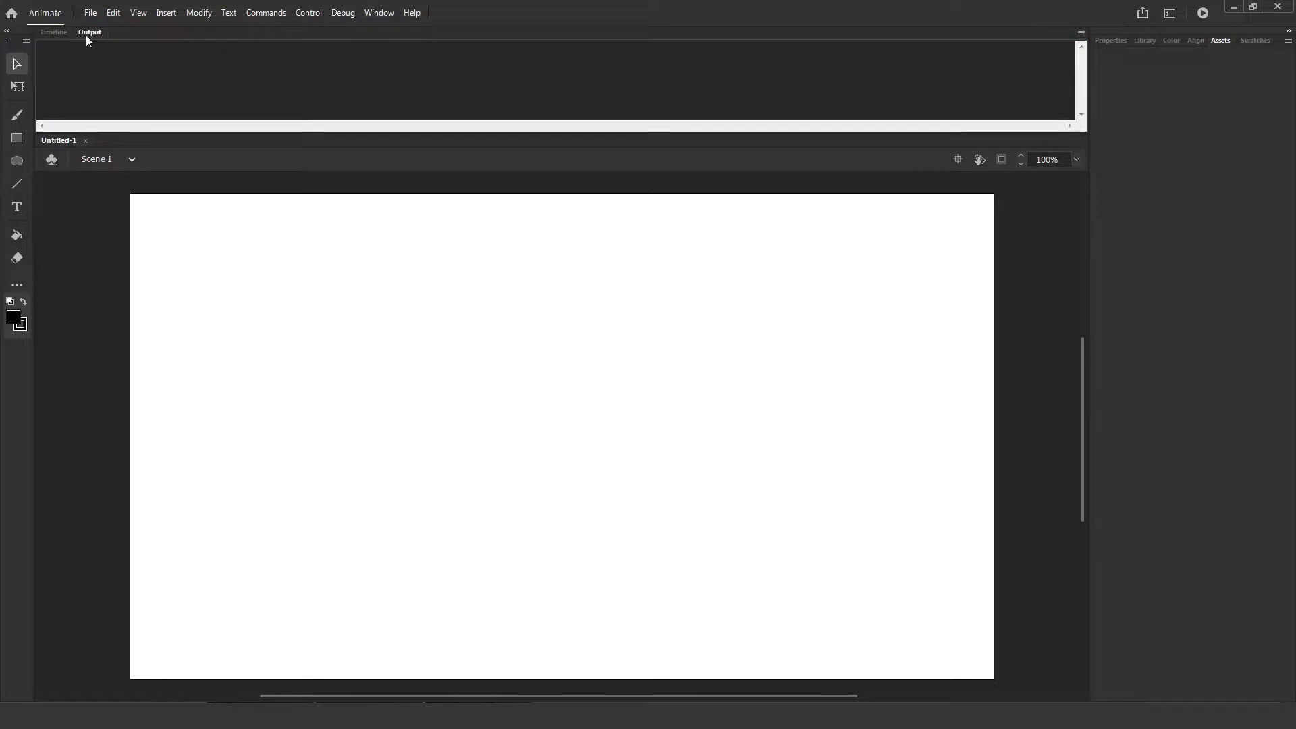
Step: Link the stage's width and height and resize the stage to 1000 x 572
click(1110, 40)
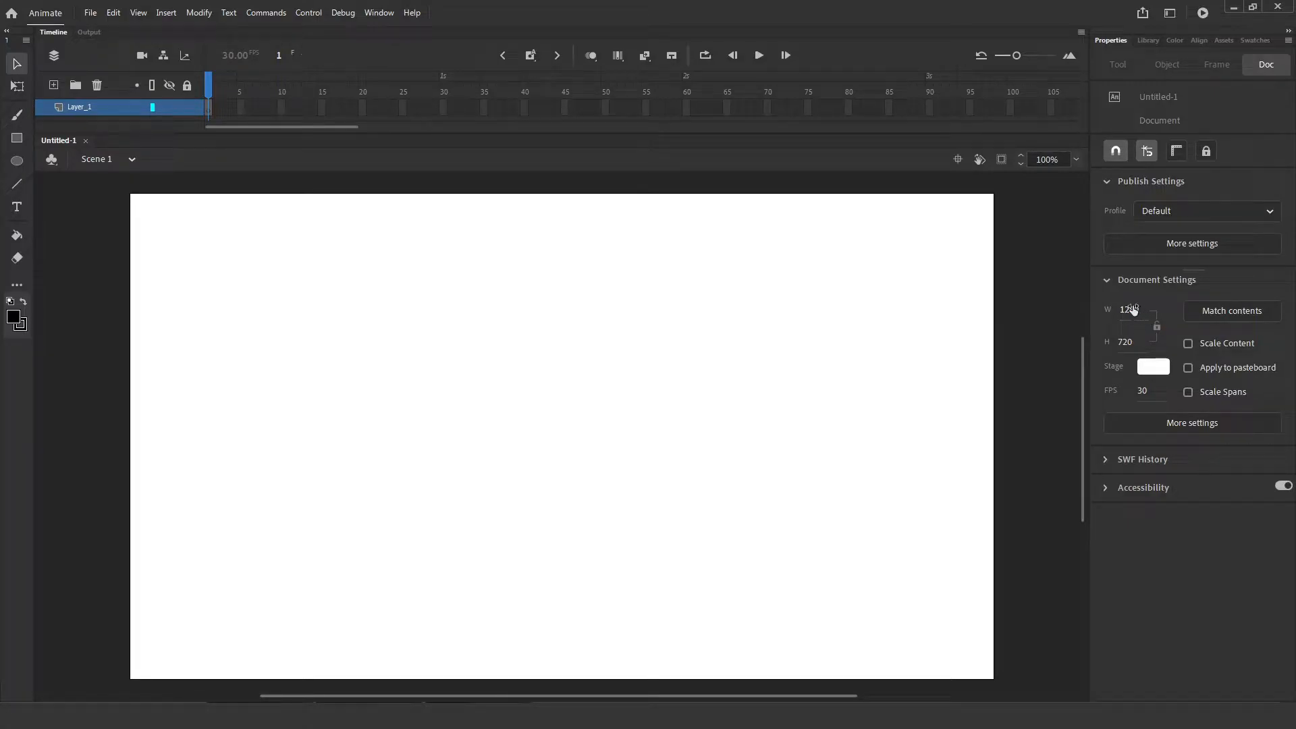
click(1157, 326)
drag(1139, 313, 776, 339)
drag(1176, 342, 1130, 305)
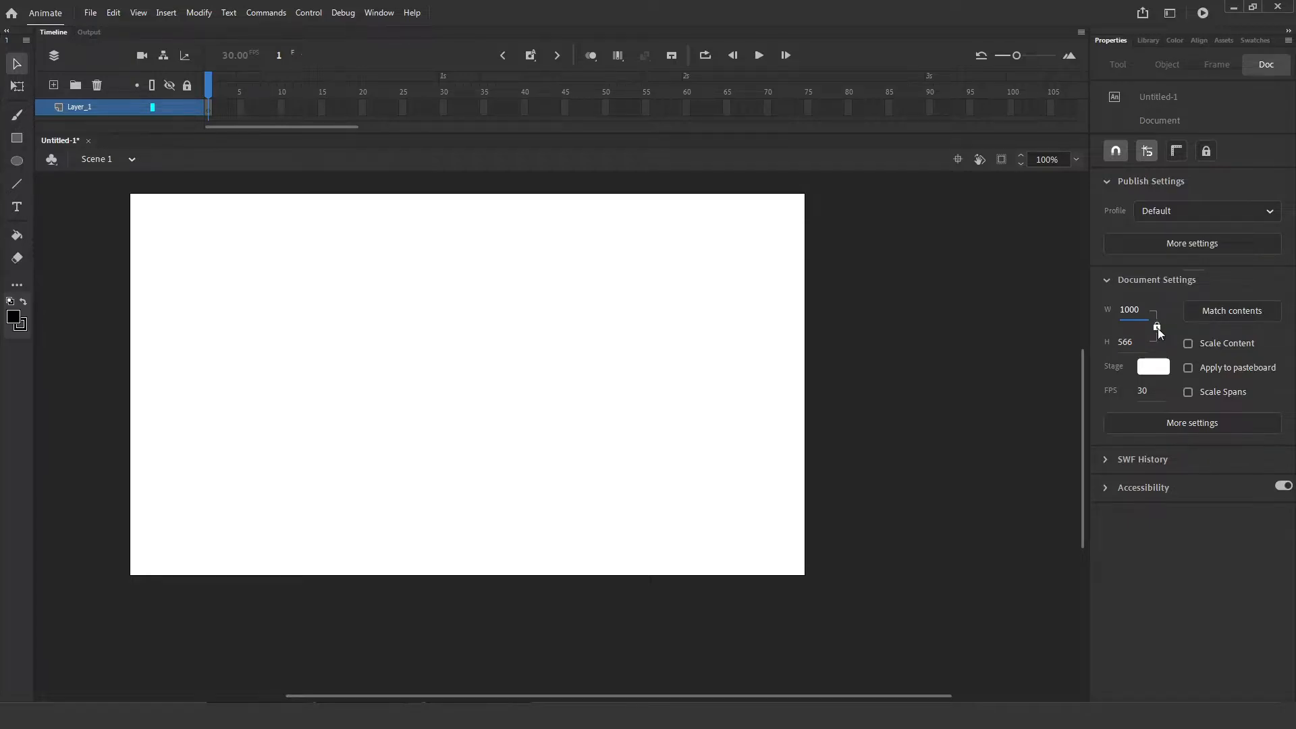
drag(1144, 313, 1133, 315)
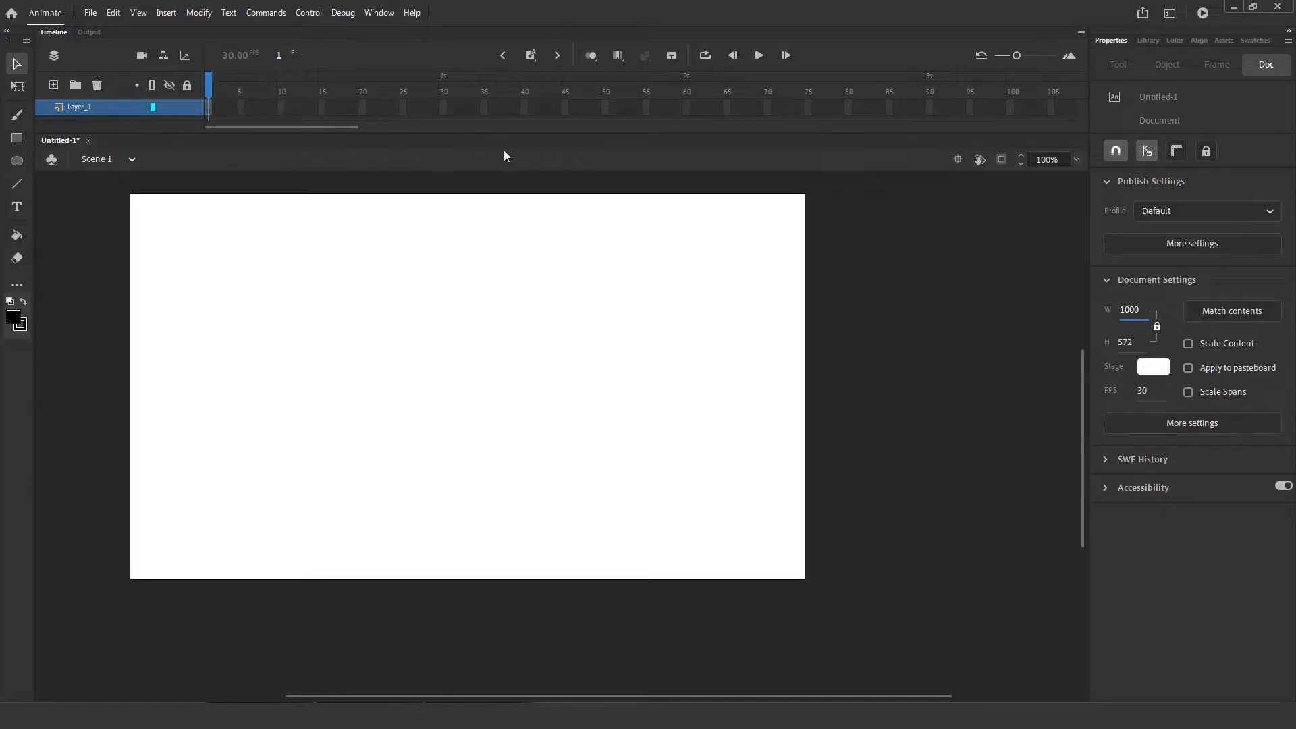
Step: Customize the toolbar with extra tools, including the Subselection tool
click(403, 141)
click(19, 284)
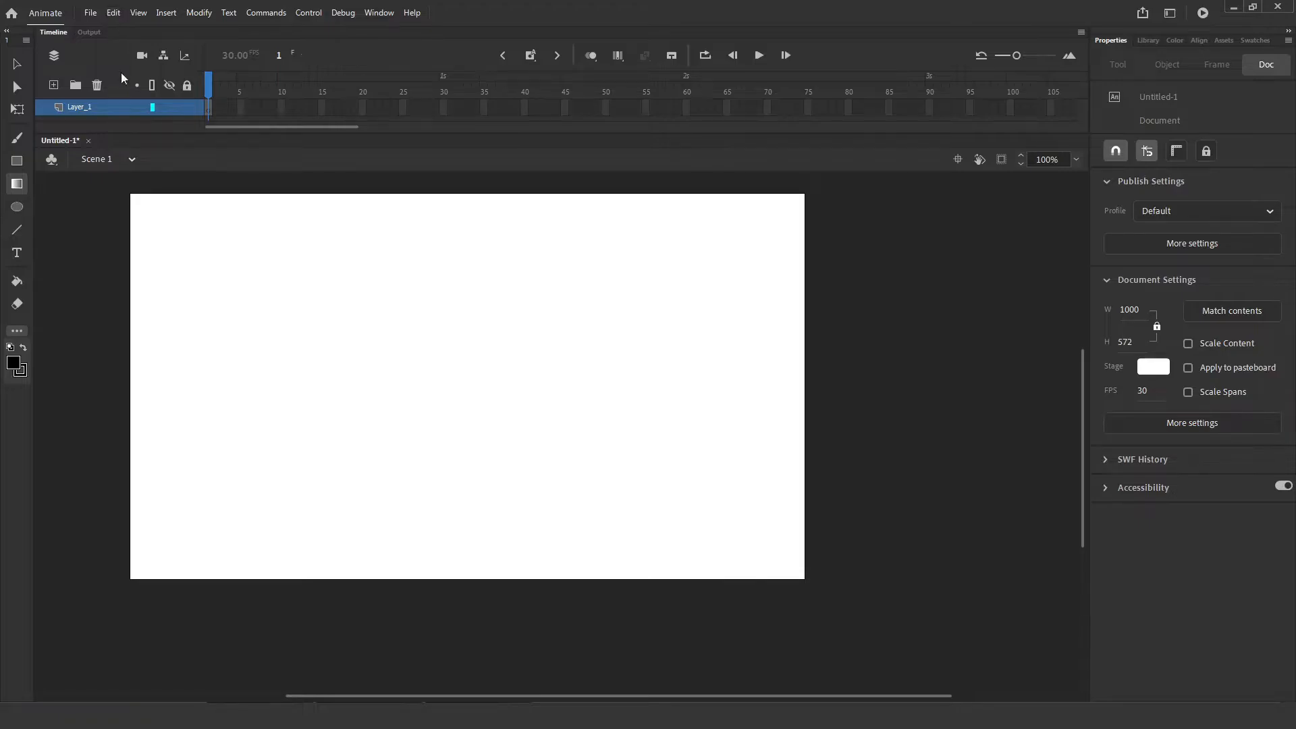
Step: Assign the Ctrl+Shift+Z shortcut to the Redo command in the Edit group of the keyboard shortcuts
click(115, 13)
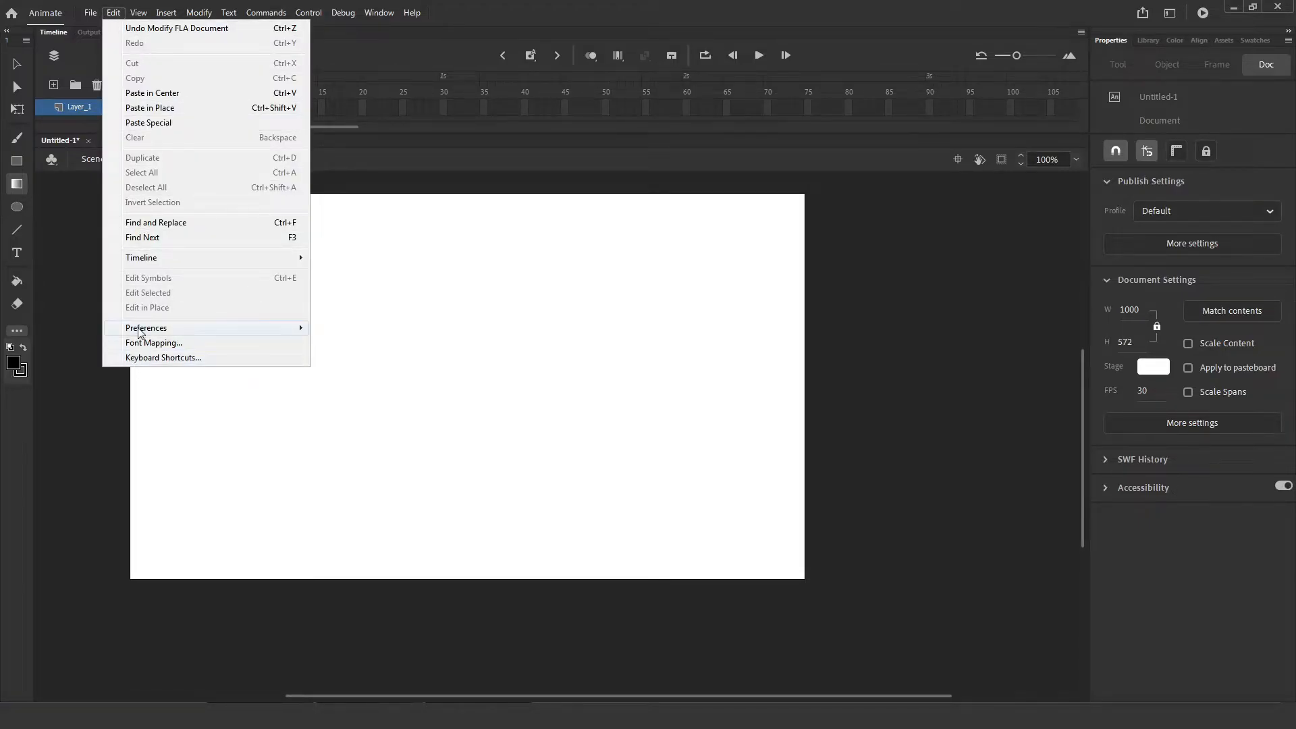
click(143, 358)
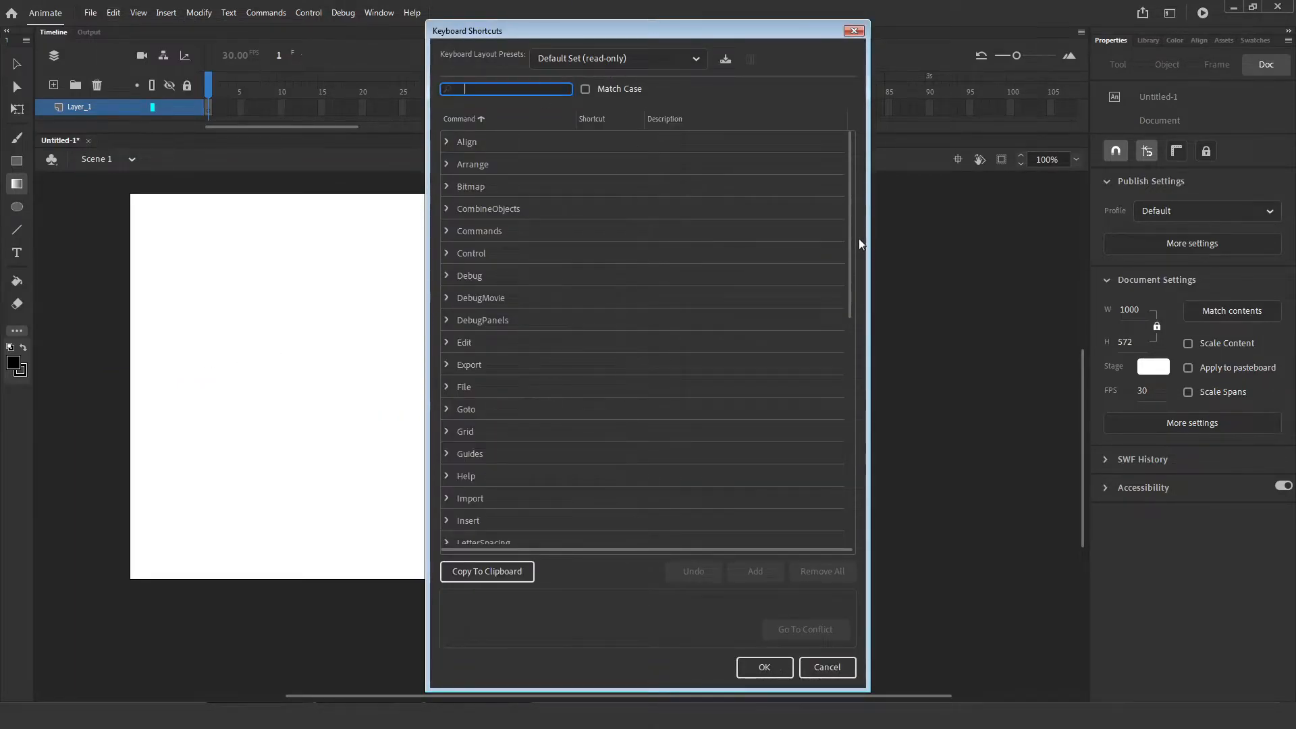
click(852, 213)
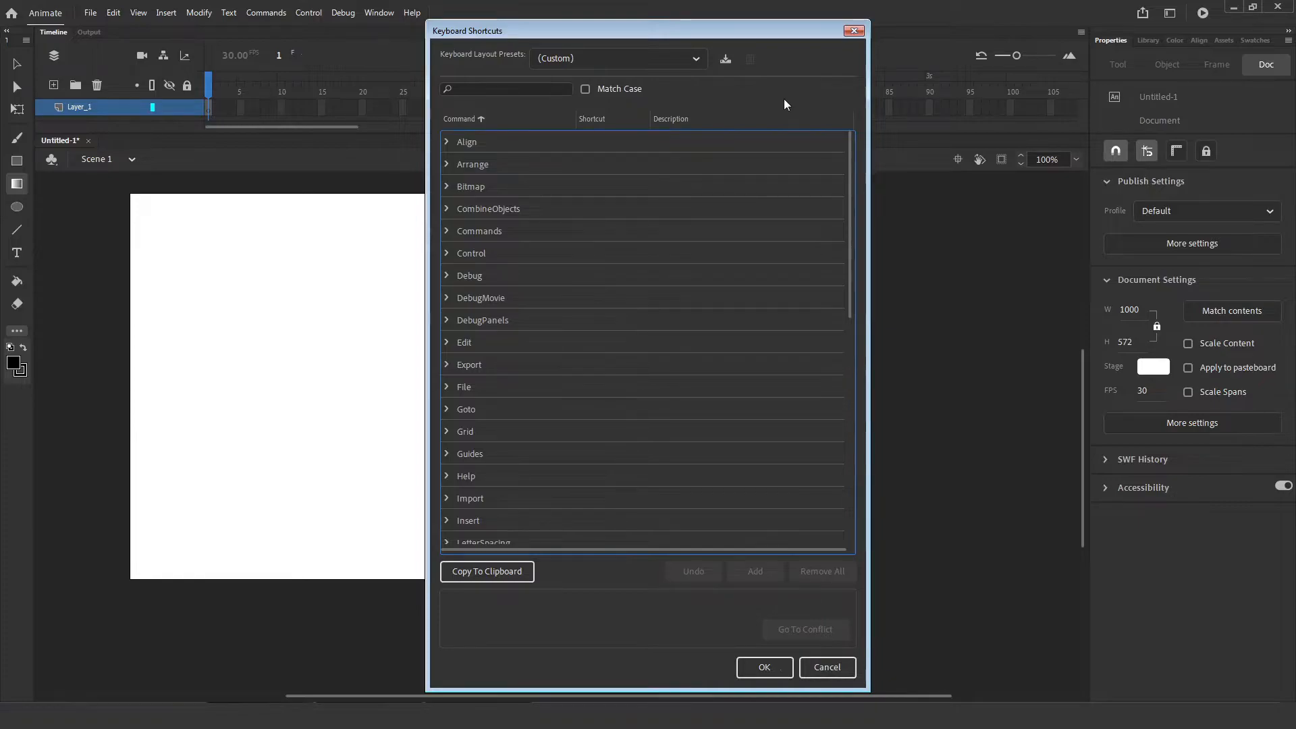
click(446, 343)
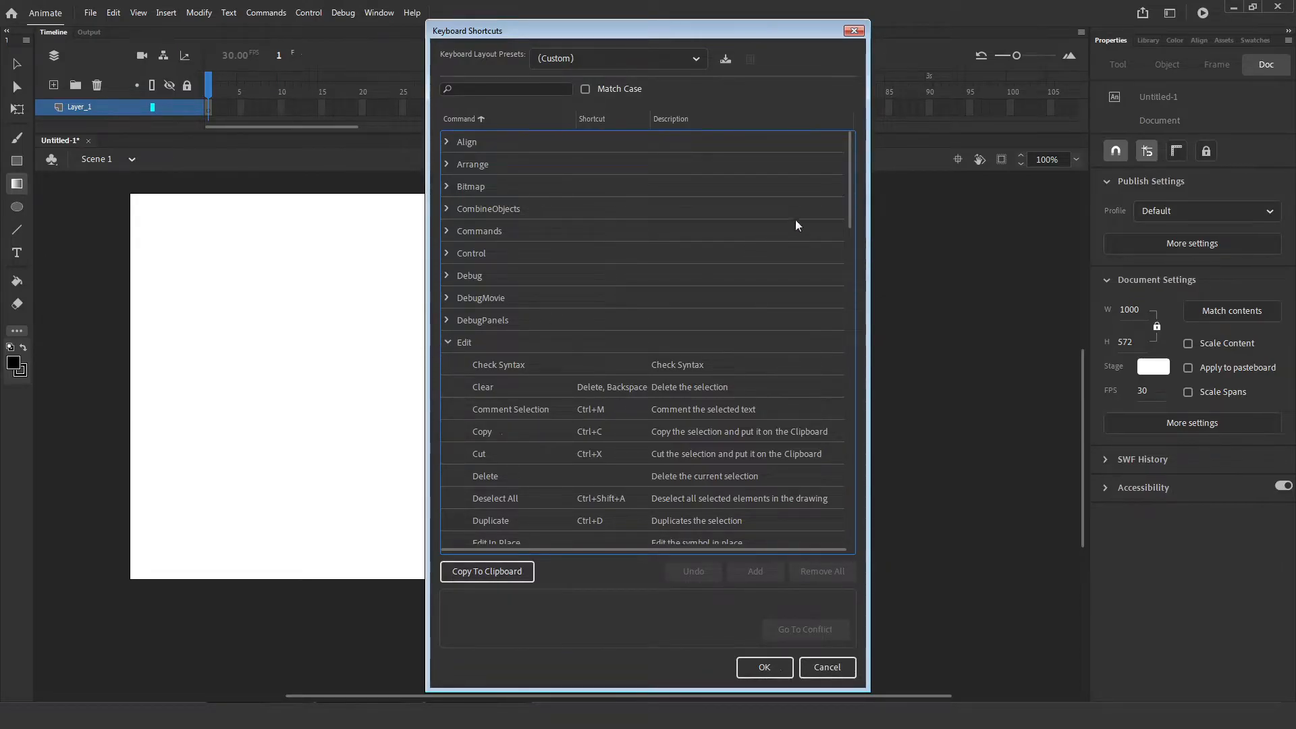
drag(851, 198, 831, 339)
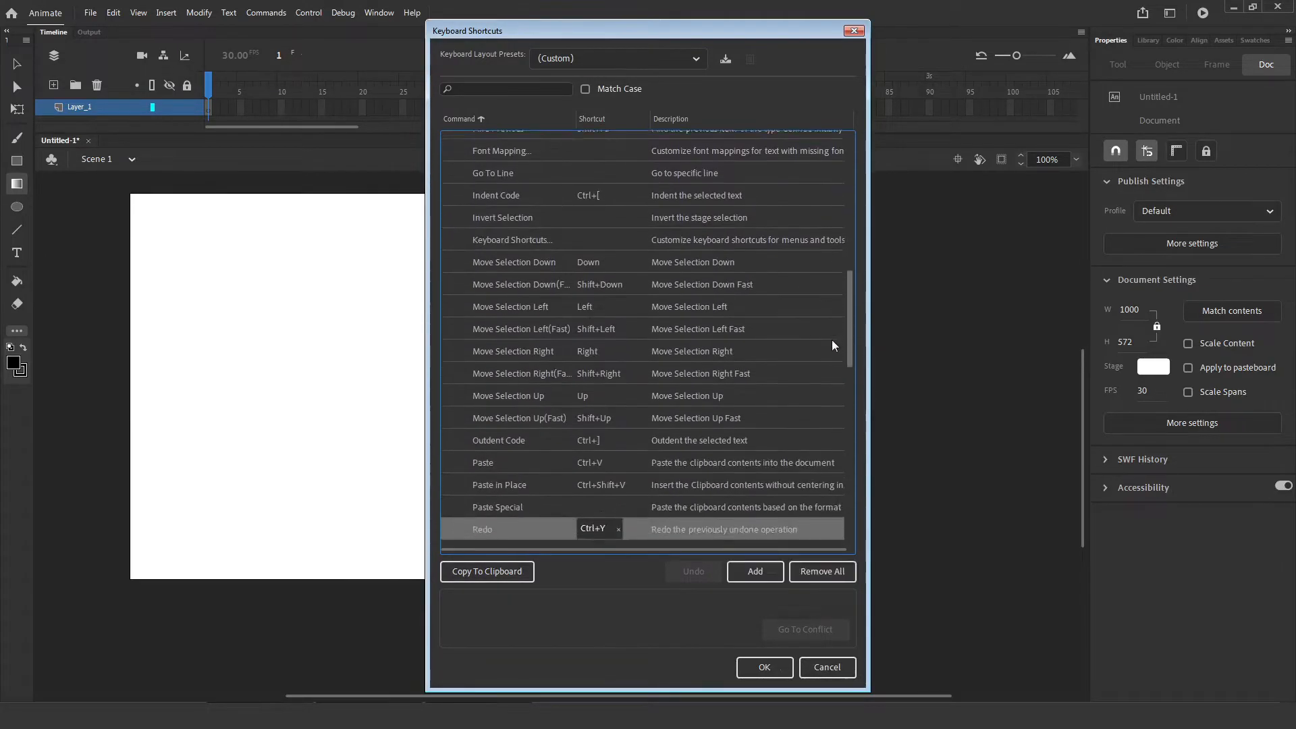
scroll(830, 346, down, 3)
scroll(829, 354, down, 2)
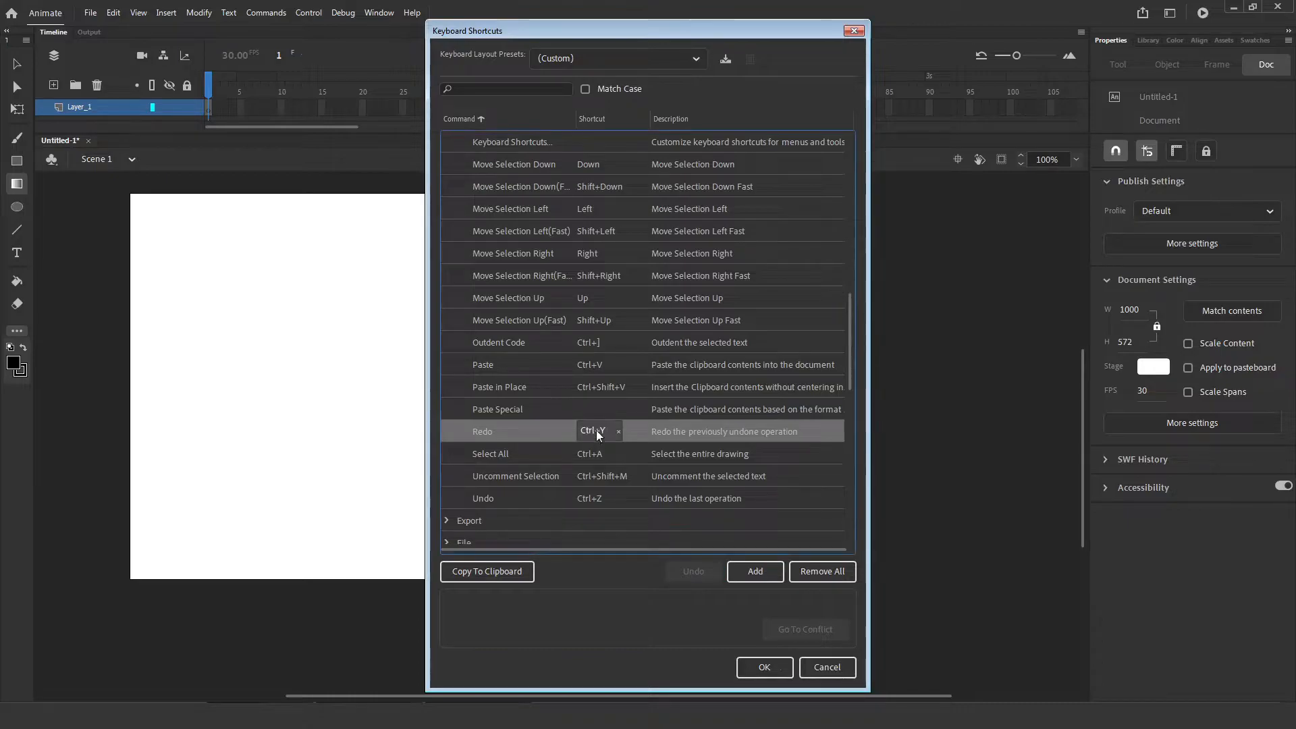
key(ctrl+shift+z)
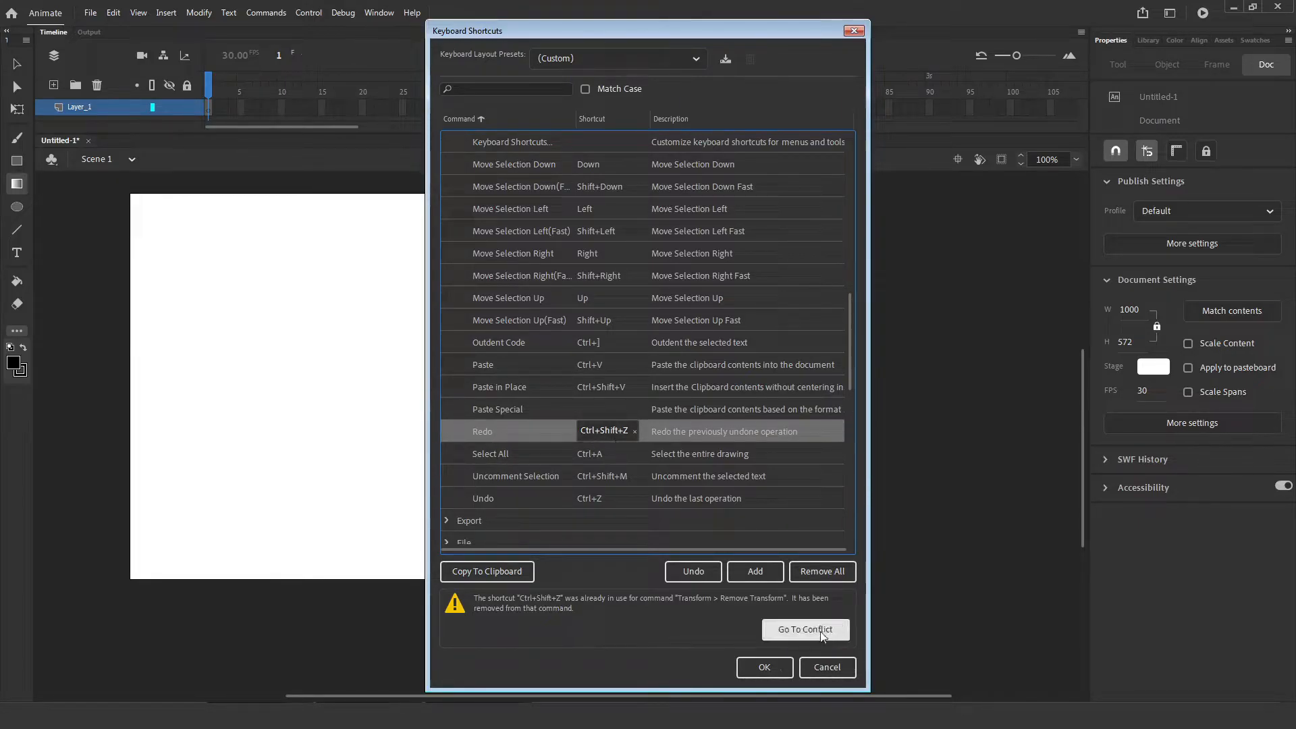
Step: Go to the conflicting Remove Transform command, assign it Ctrl+Y and apply the shortcut changes
click(780, 629)
click(597, 533)
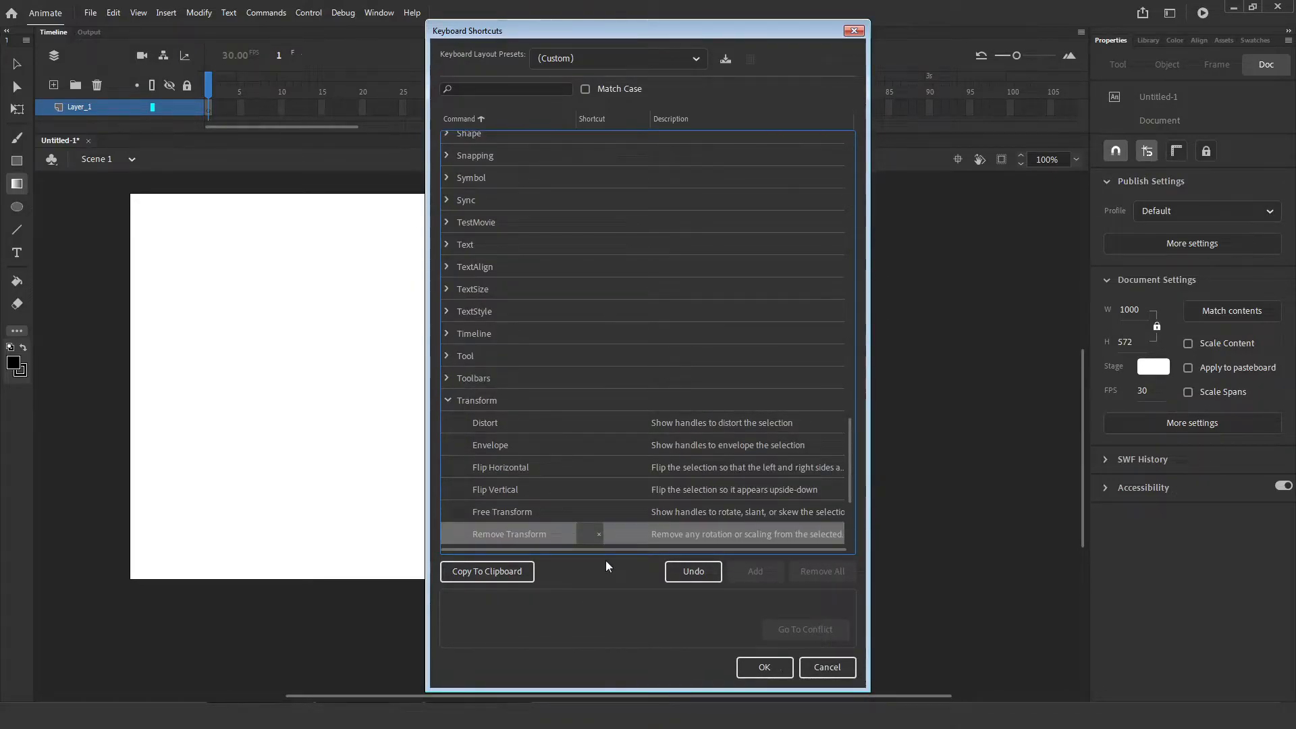
key(ctrl+y)
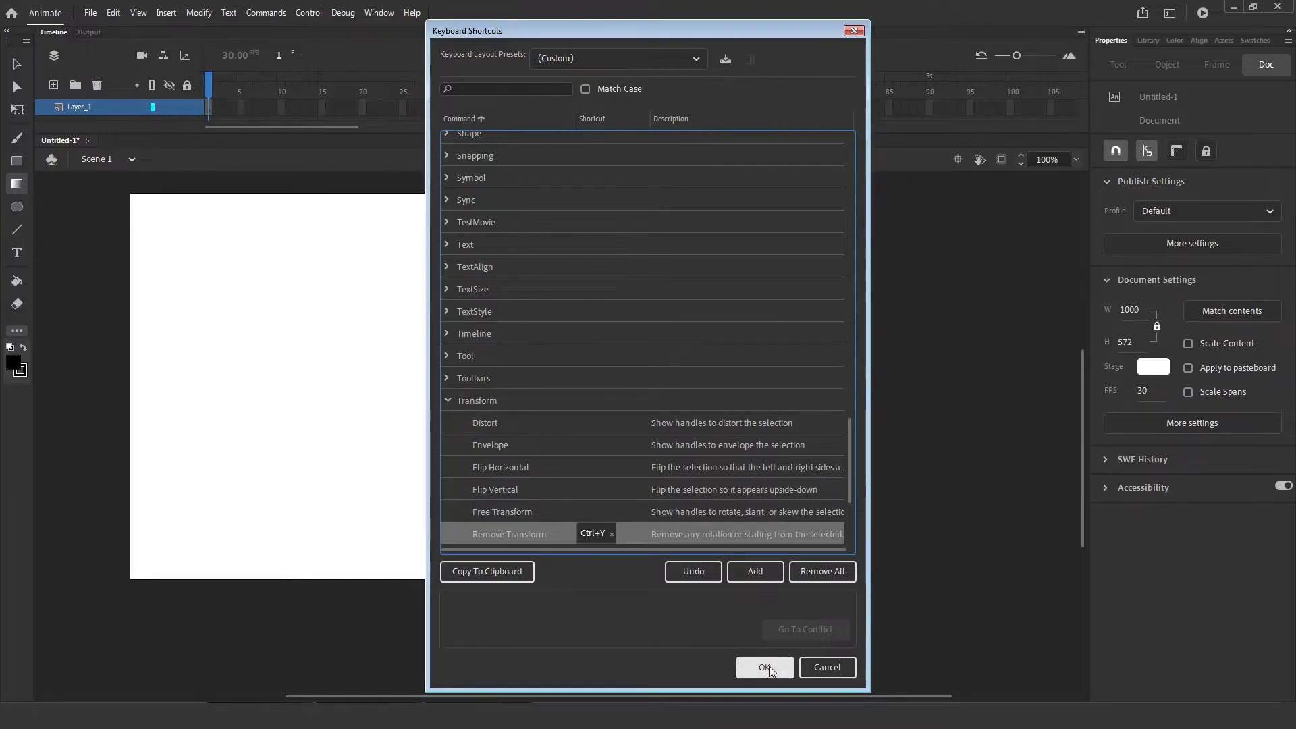
click(764, 667)
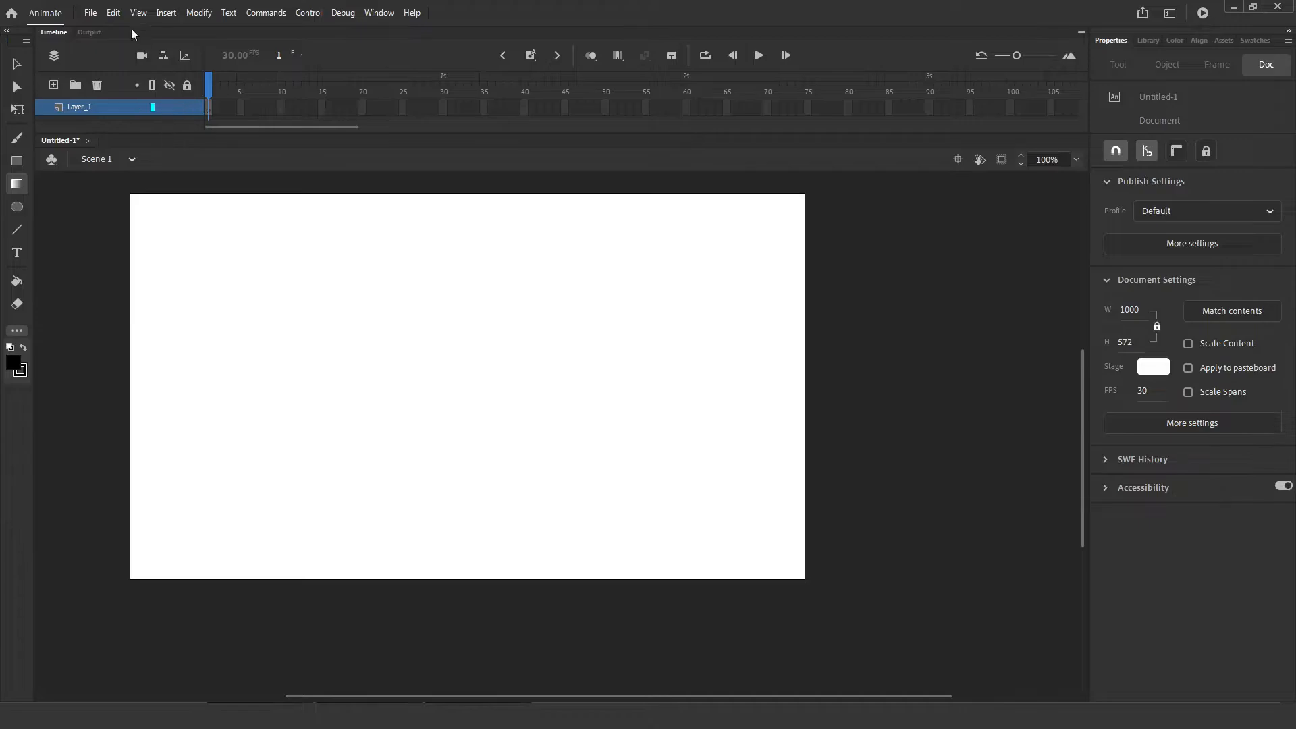
Step: Review the available keyboard layout presets and open the option to save the custom shortcuts as a preset
key(ctrl+alt+shift+k)
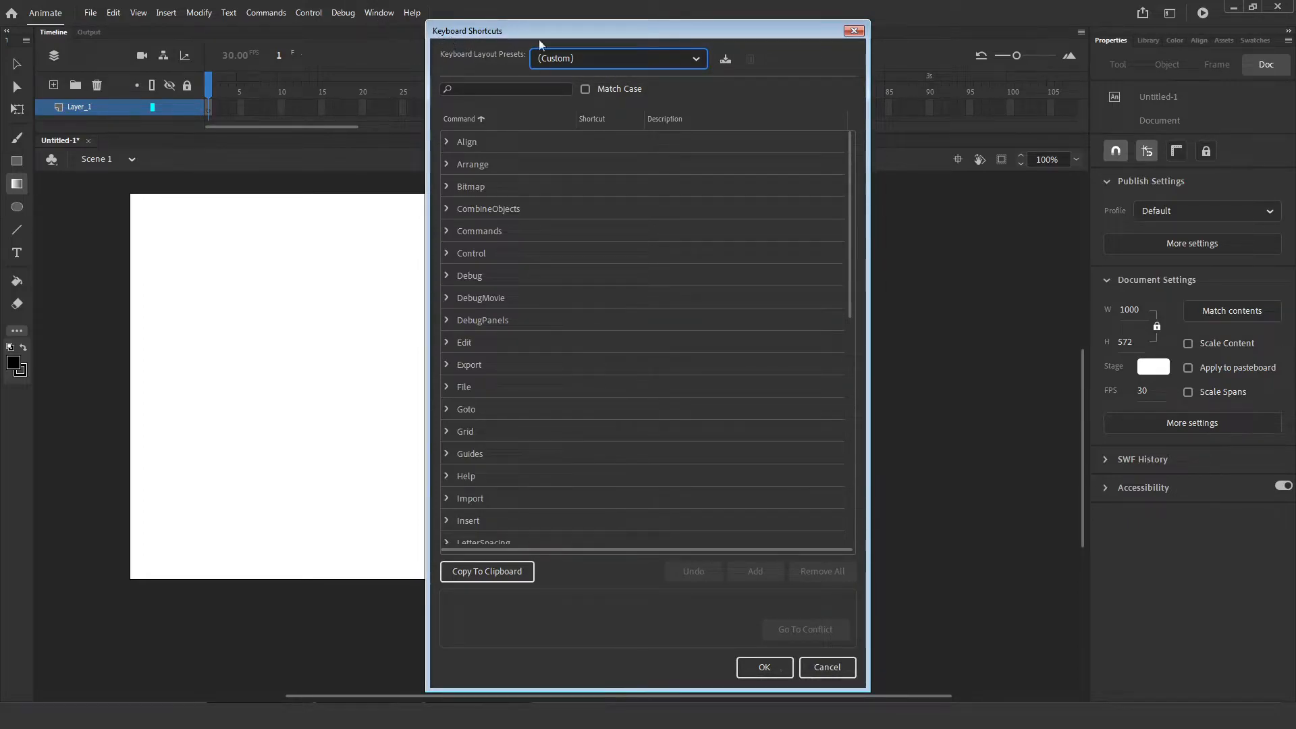
key(Escape)
click(112, 12)
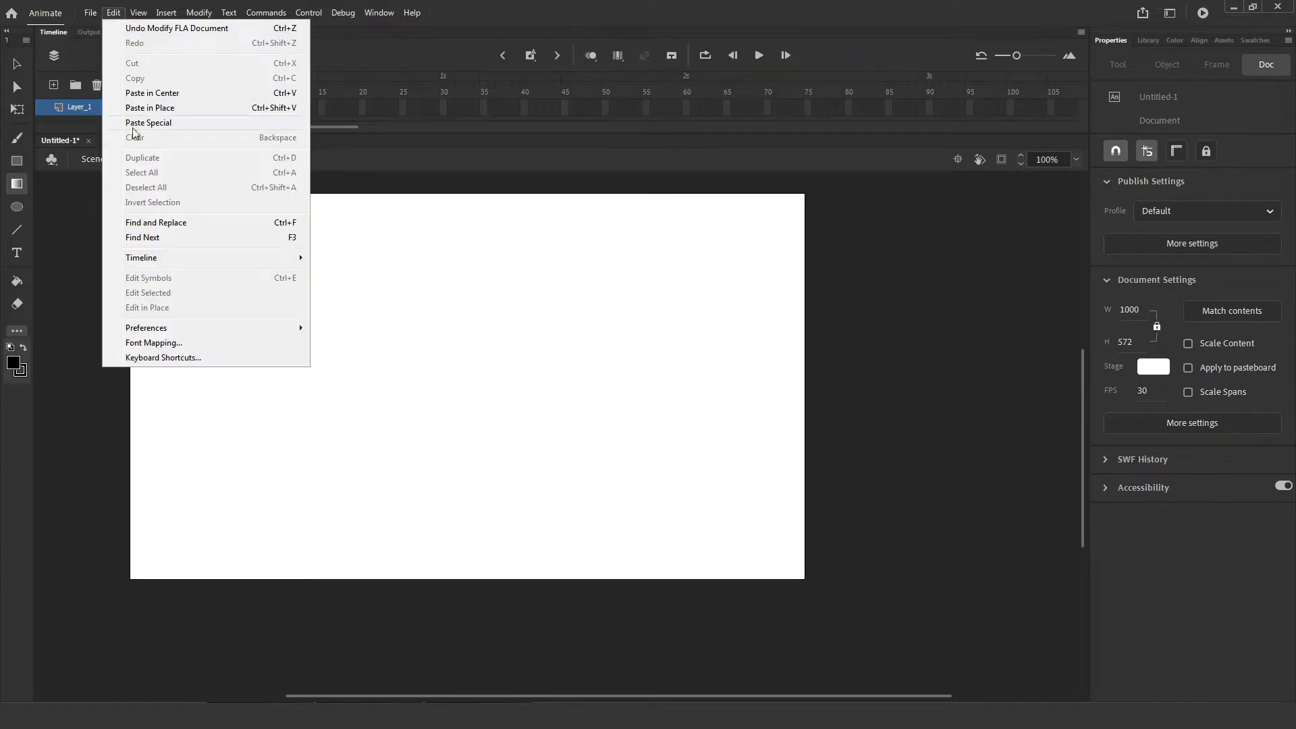
click(167, 357)
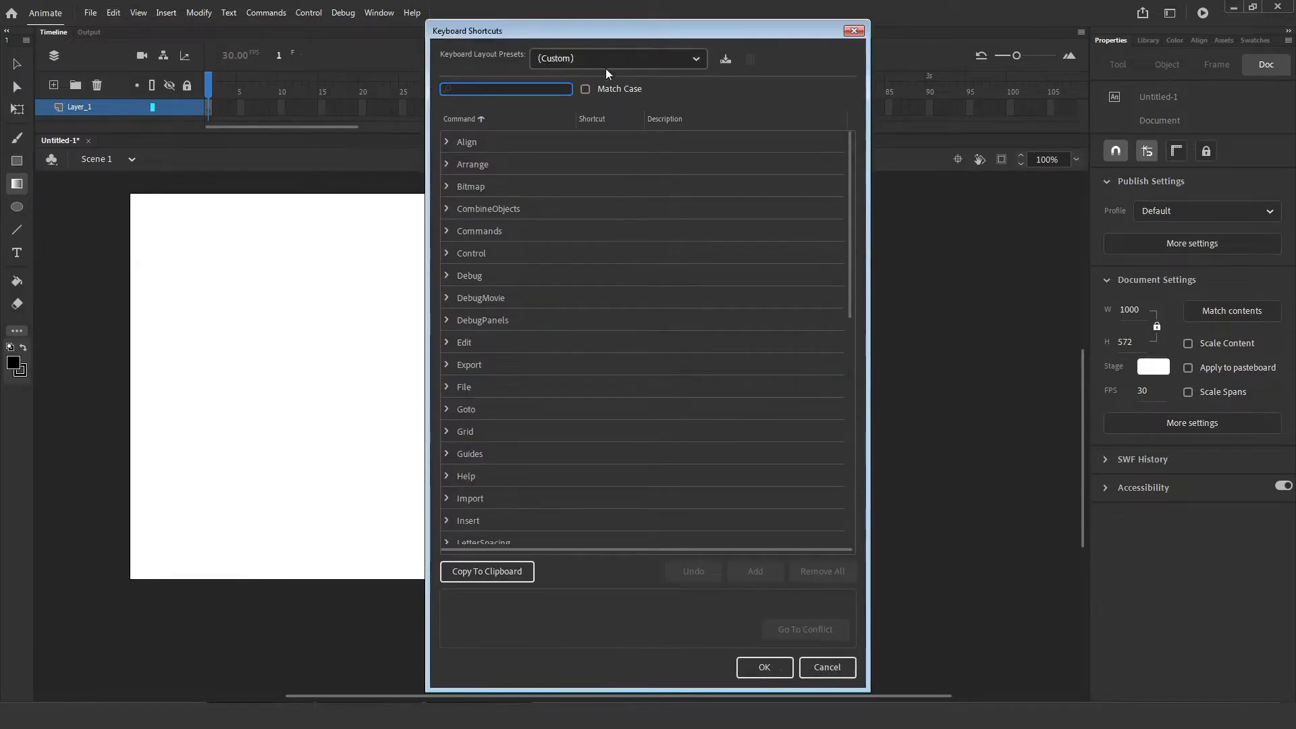
click(700, 57)
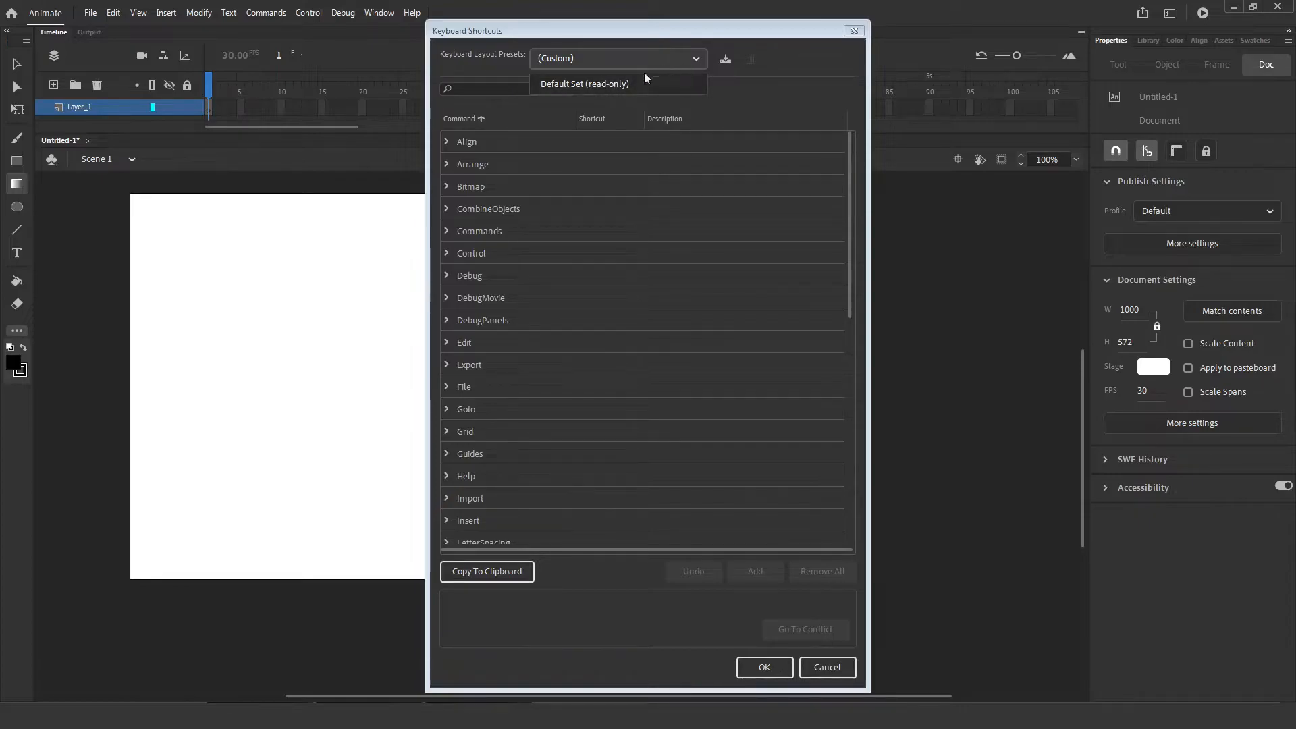
click(695, 59)
click(695, 59)
click(698, 62)
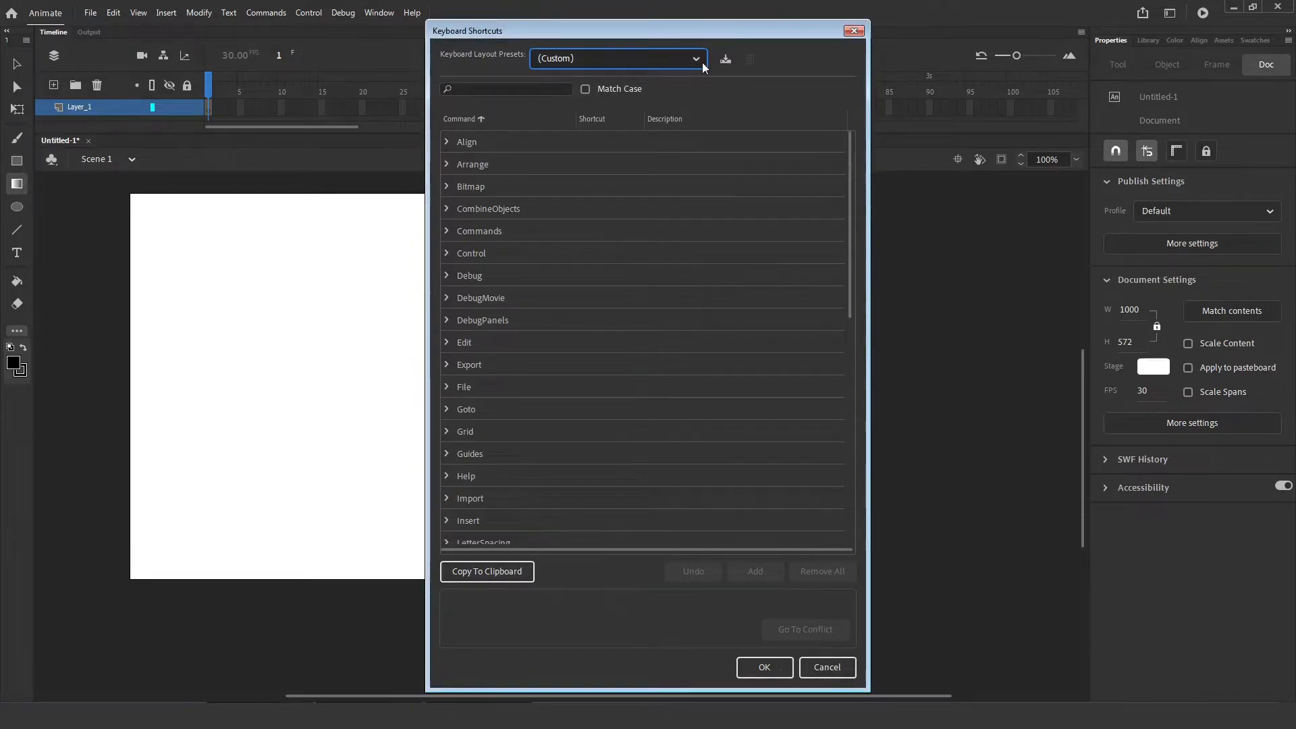
click(725, 60)
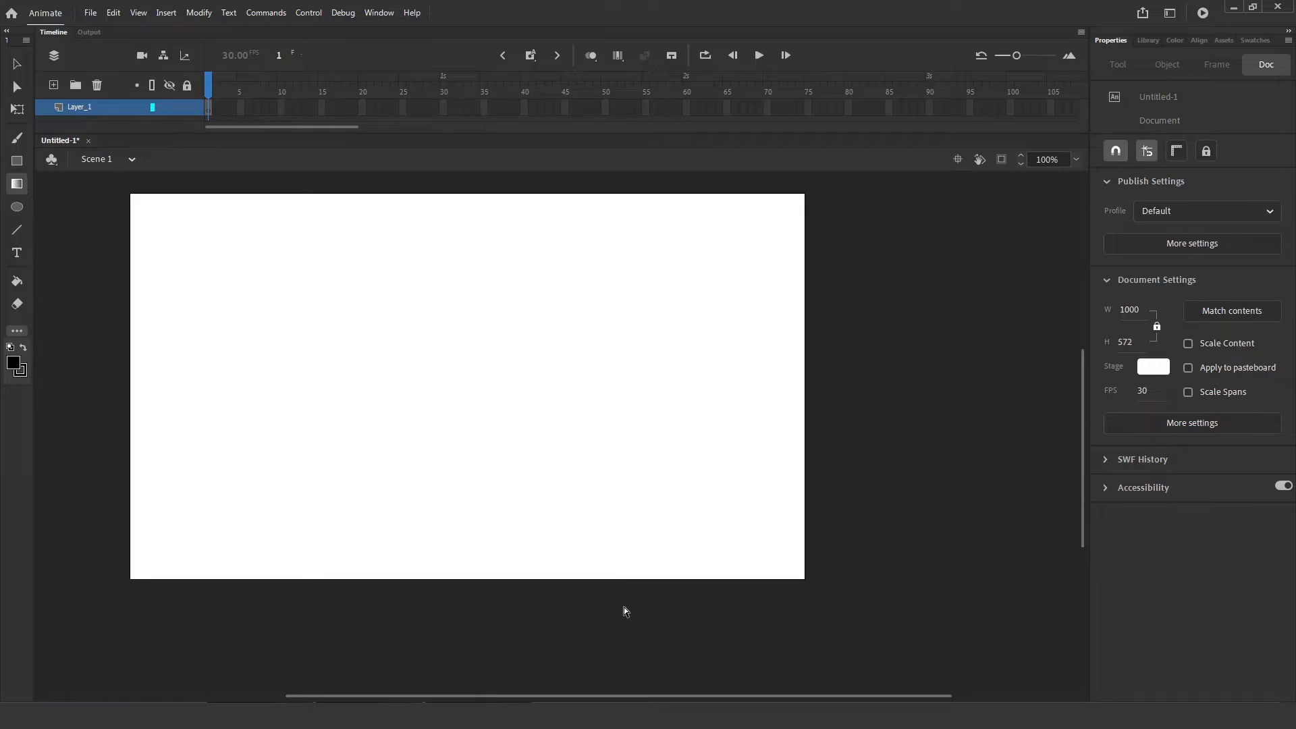
Step: Save the document as Tutorial-1-01.fla in the Flash folder of the Videos library
key(ctrl+s)
click(128, 294)
text(-01.fla)
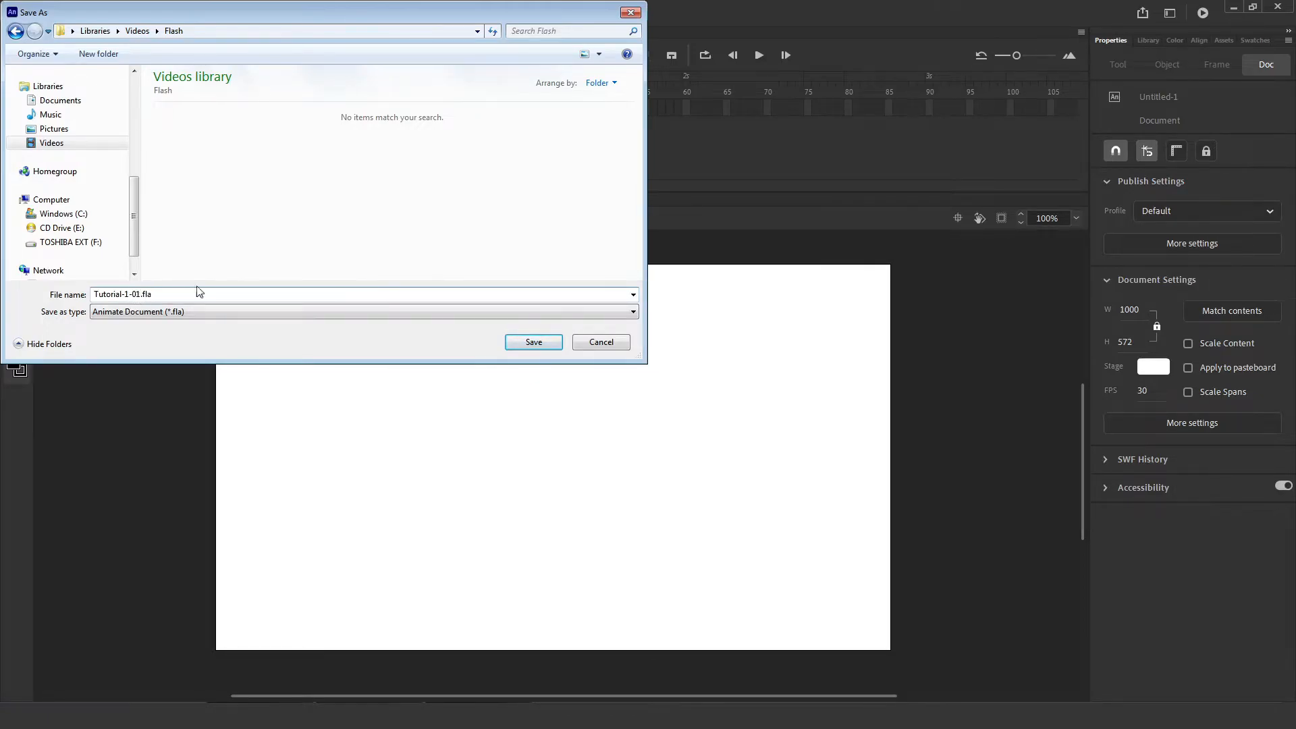
key(Return)
Step: Draw a large black rectangle around the middle of the stage, deselect it and save the document
click(17, 162)
drag(383, 317, 657, 550)
key(q)
drag(335, 295, 742, 596)
click(703, 458)
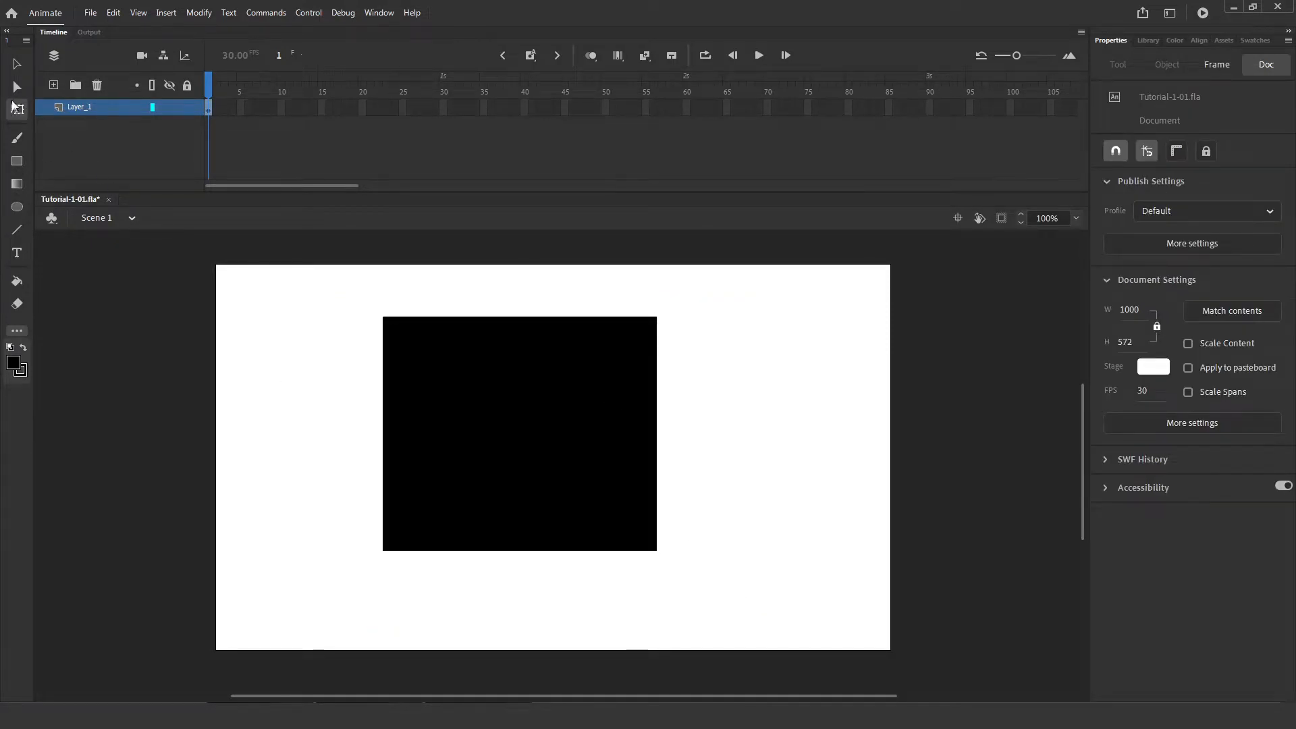
key(ctrl+s)
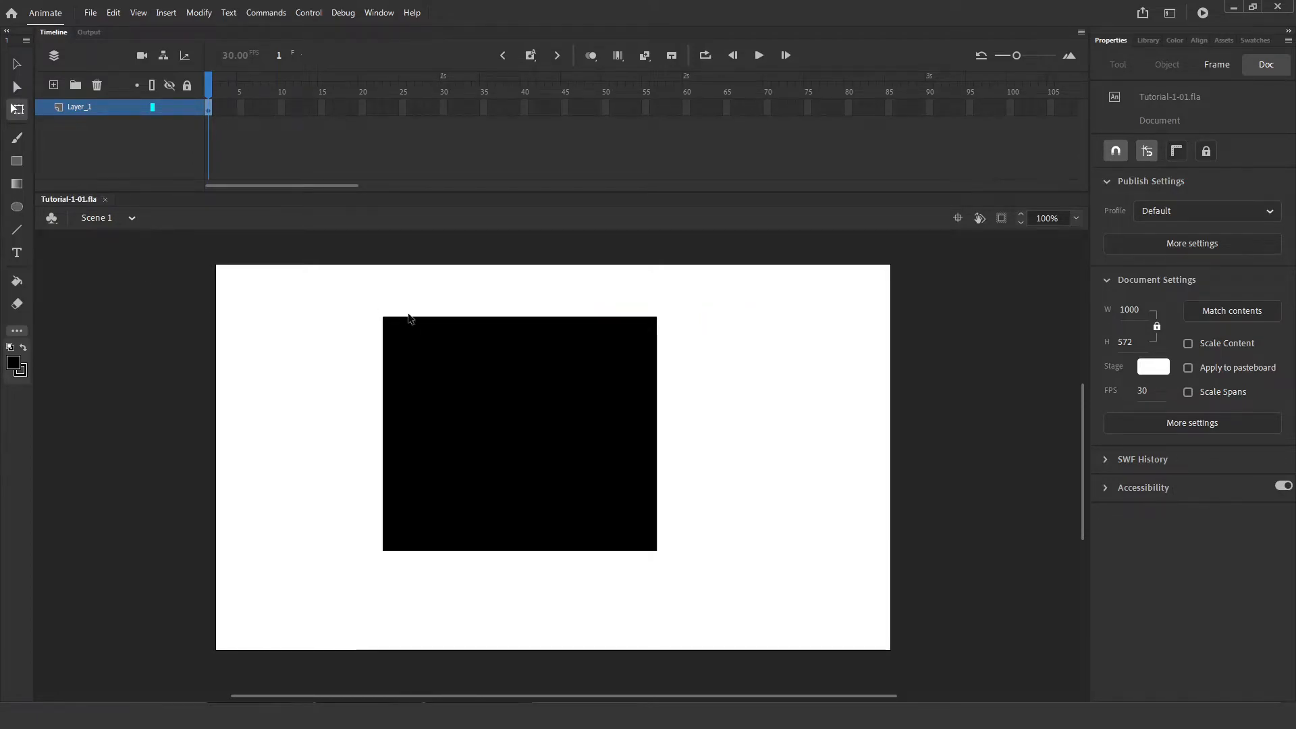
Step: Pull the rectangle's upper-left corner inward and save the document as a new version named Tutorial-1-02.fla
drag(383, 317, 455, 383)
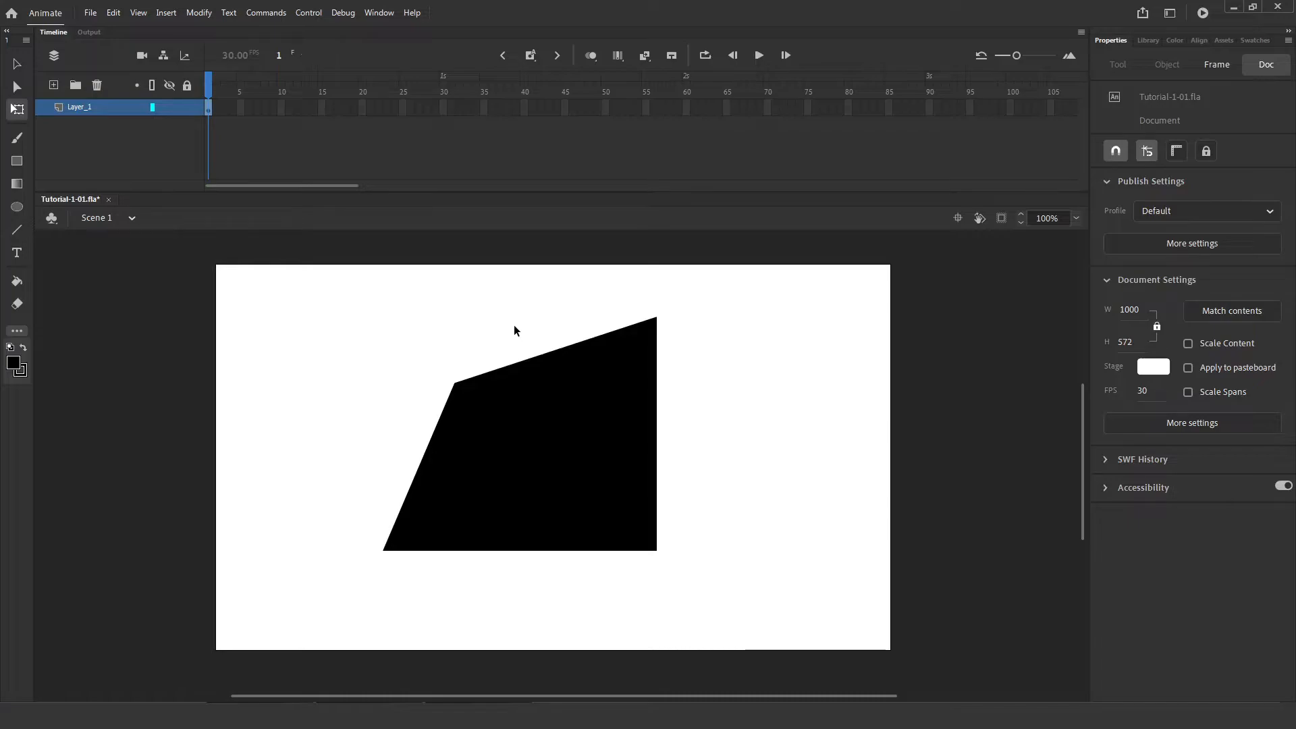
key(ctrl+s)
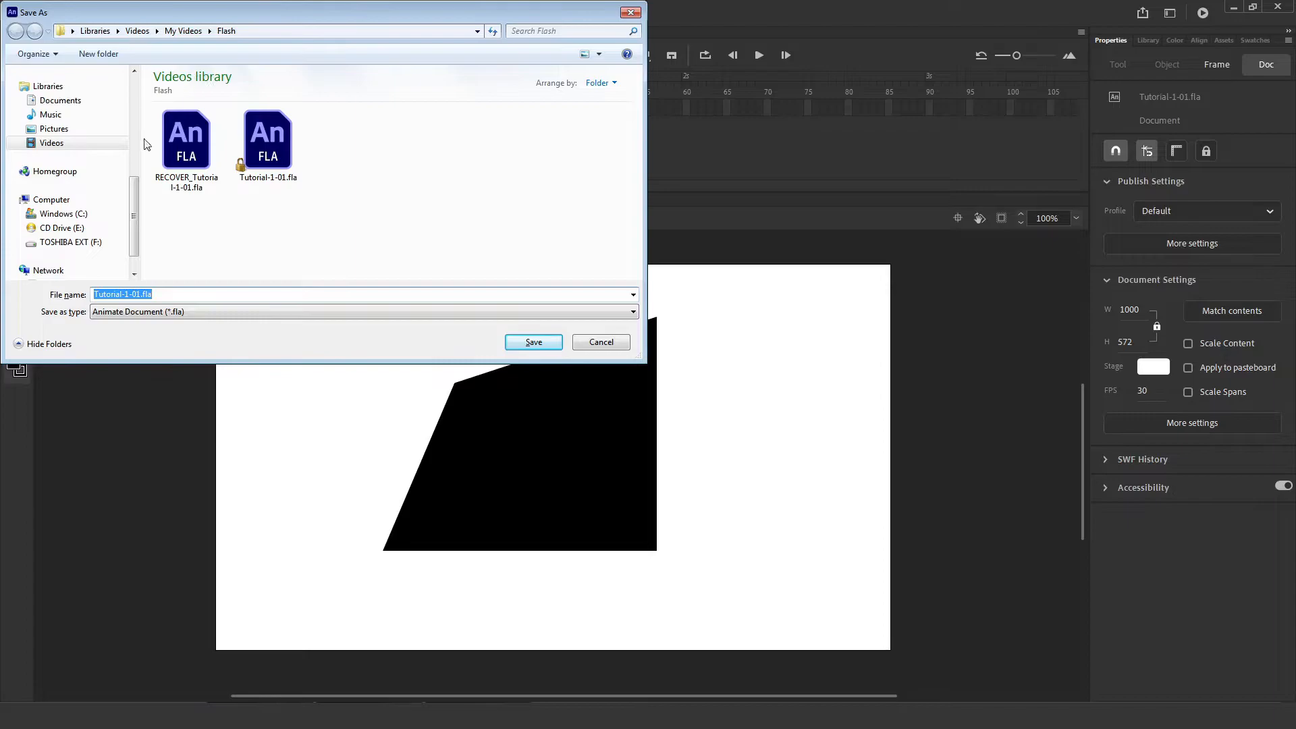
click(170, 293)
key(Left)
key(Left)
key(Left)
key(Left)
key(BackSpace)
text(2)
key(Return)
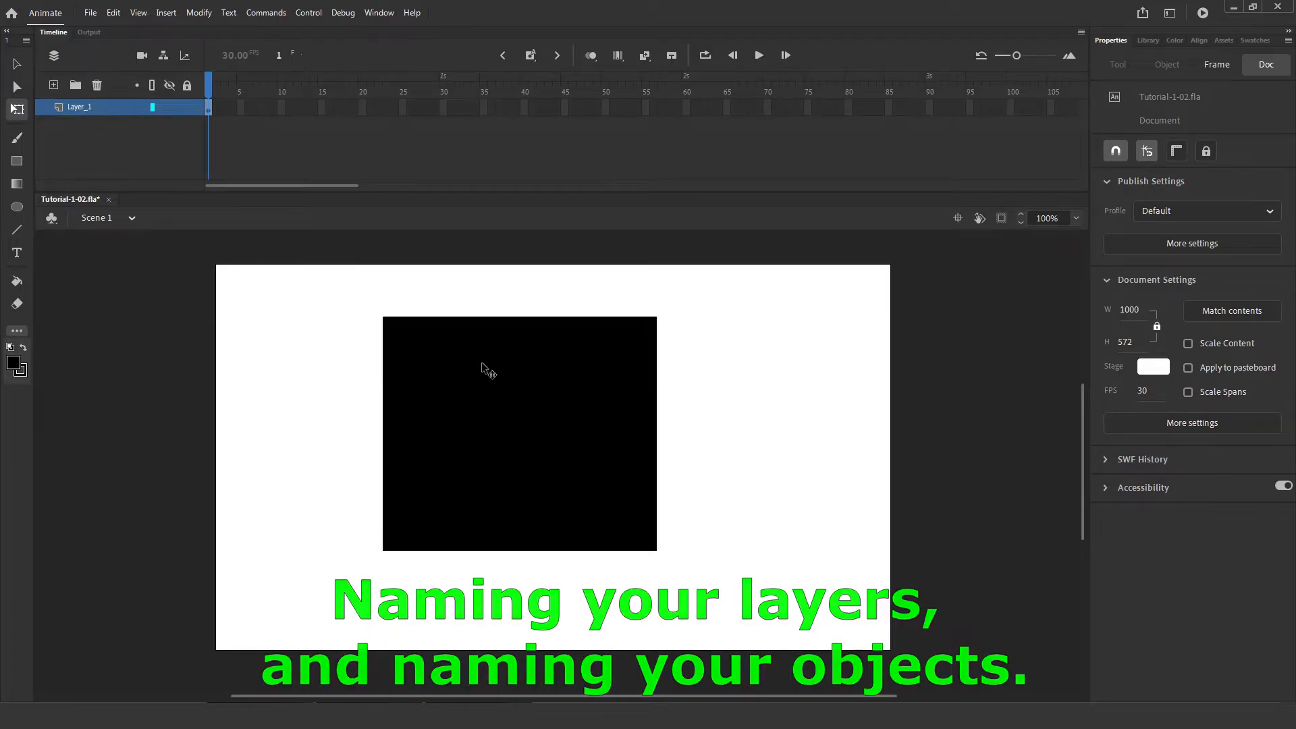
Step: Rename the layer that holds the black rectangle as Box_1
click(90, 110)
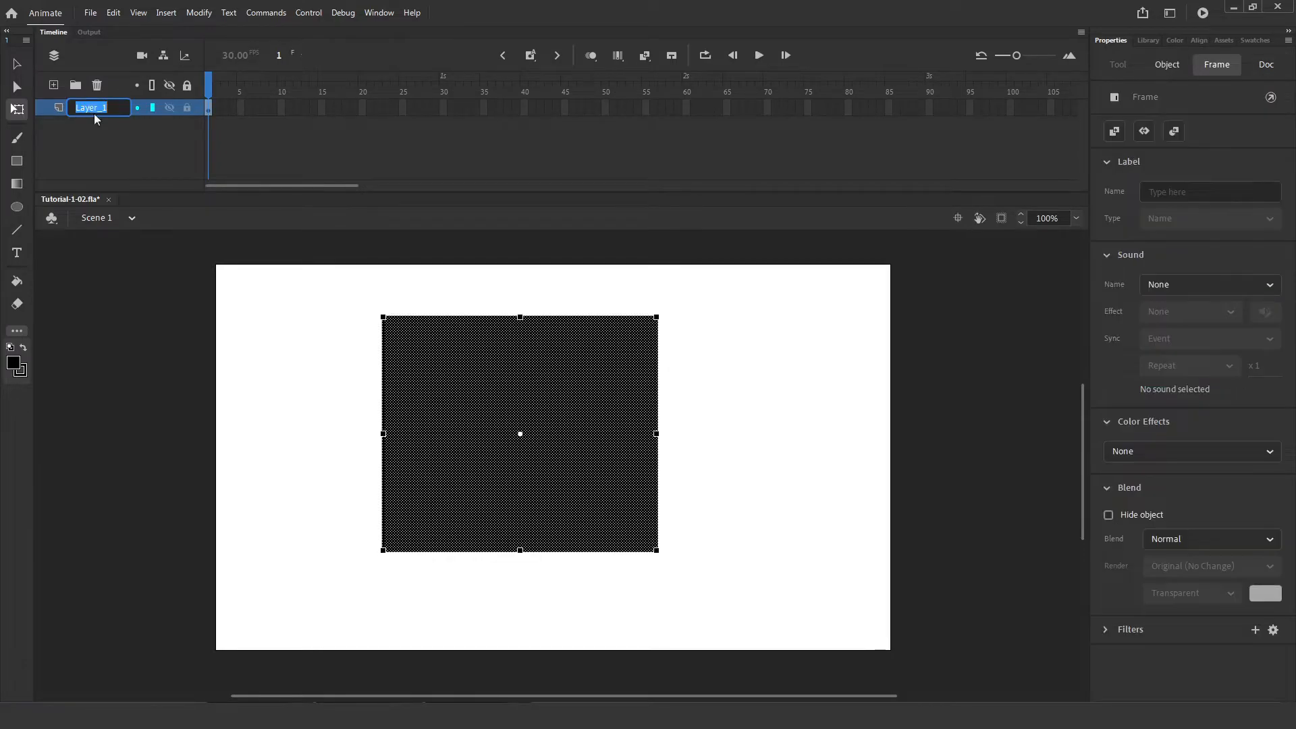
drag(98, 110, 73, 114)
key(Return)
Step: Create a layer folder, move the Box_1 layer into it and name the folder Boxes
click(71, 87)
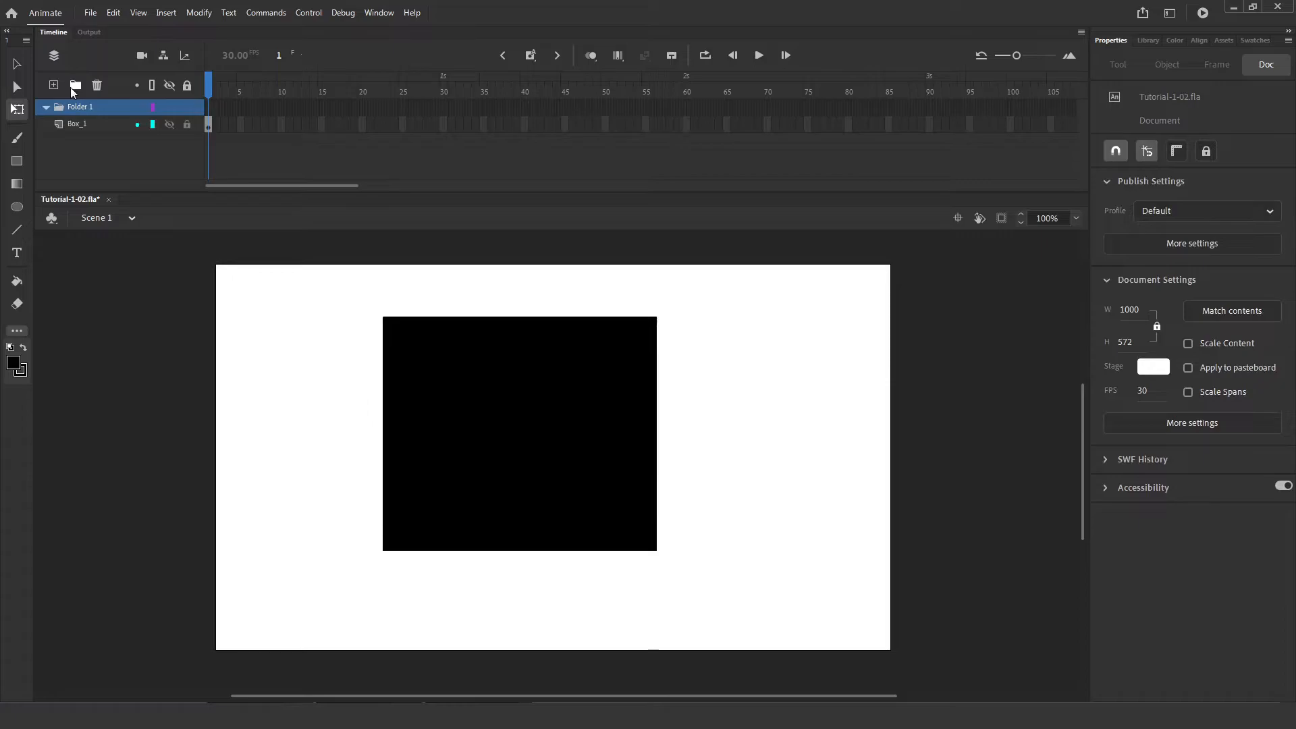
click(59, 124)
drag(59, 124, 83, 108)
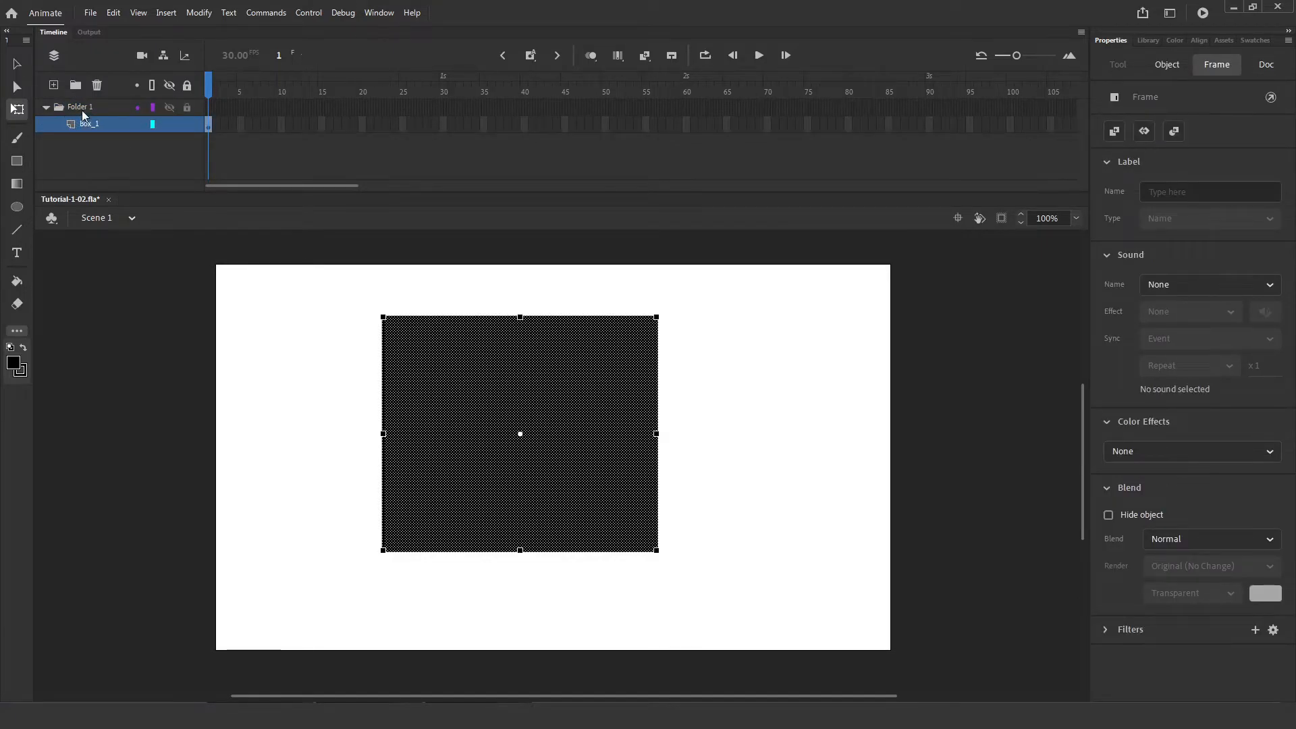
double_click(82, 110)
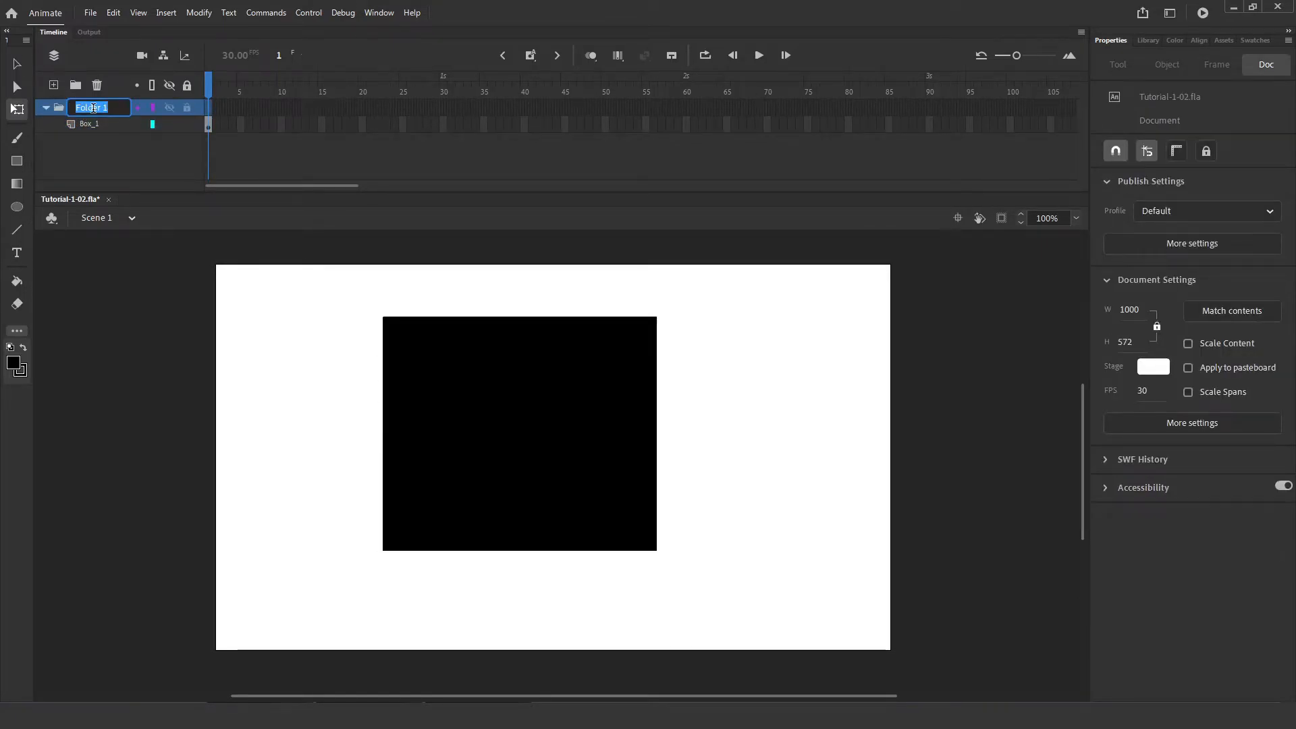
text(Boxes)
key(Return)
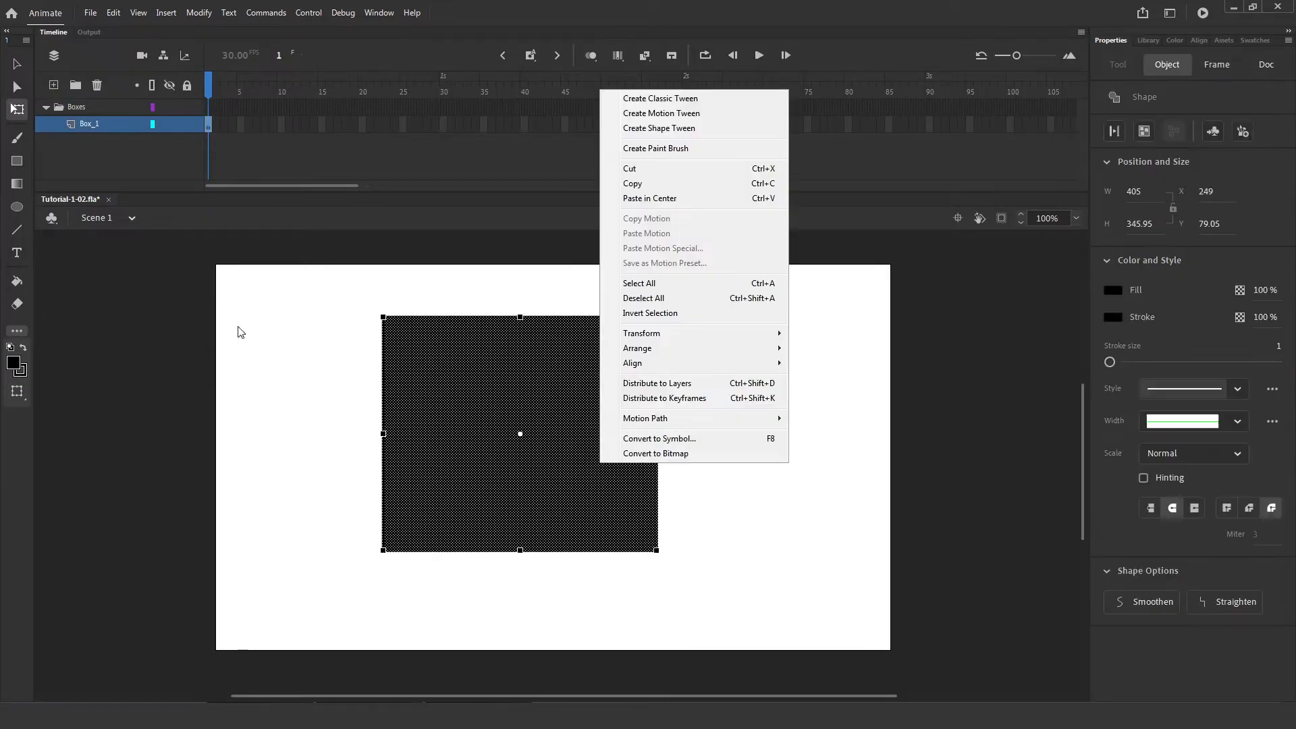
Step: Convert the whole black rectangle into a movie clip symbol named Box01 and show it in the library
click(237, 332)
drag(341, 287, 702, 587)
right_click(539, 448)
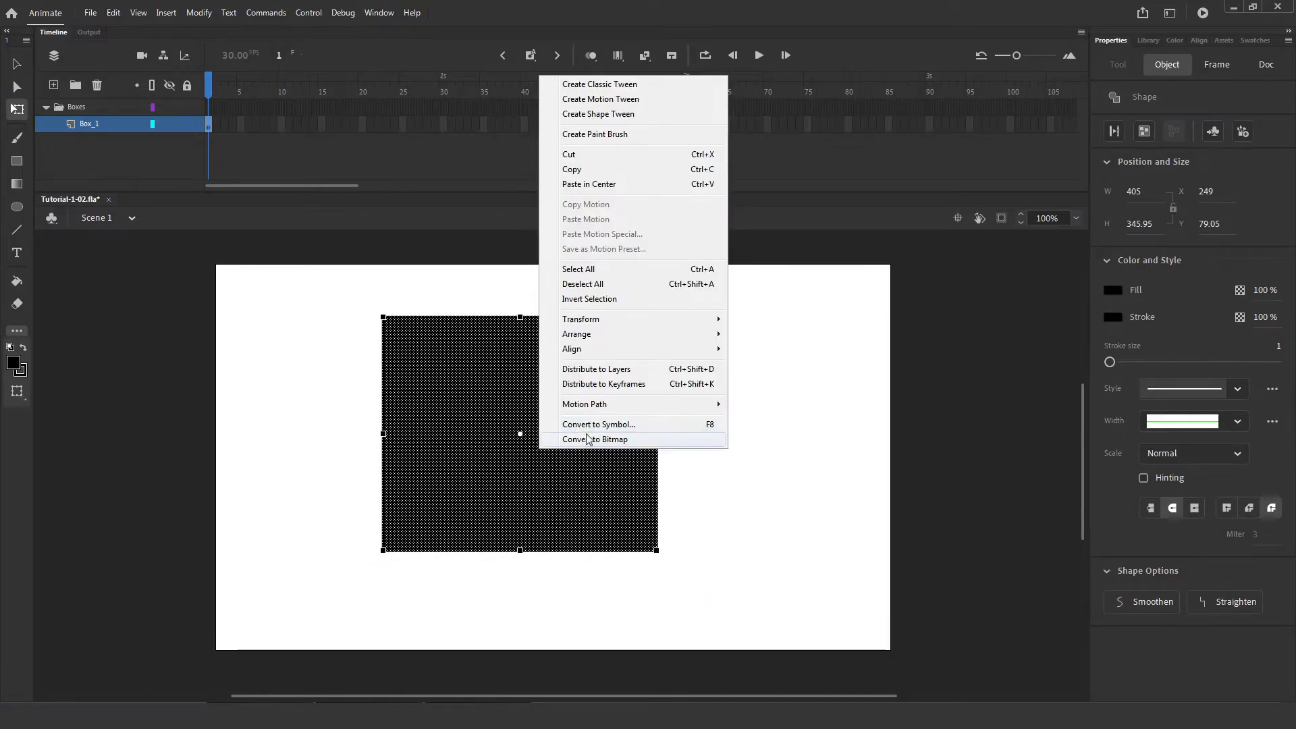
click(585, 429)
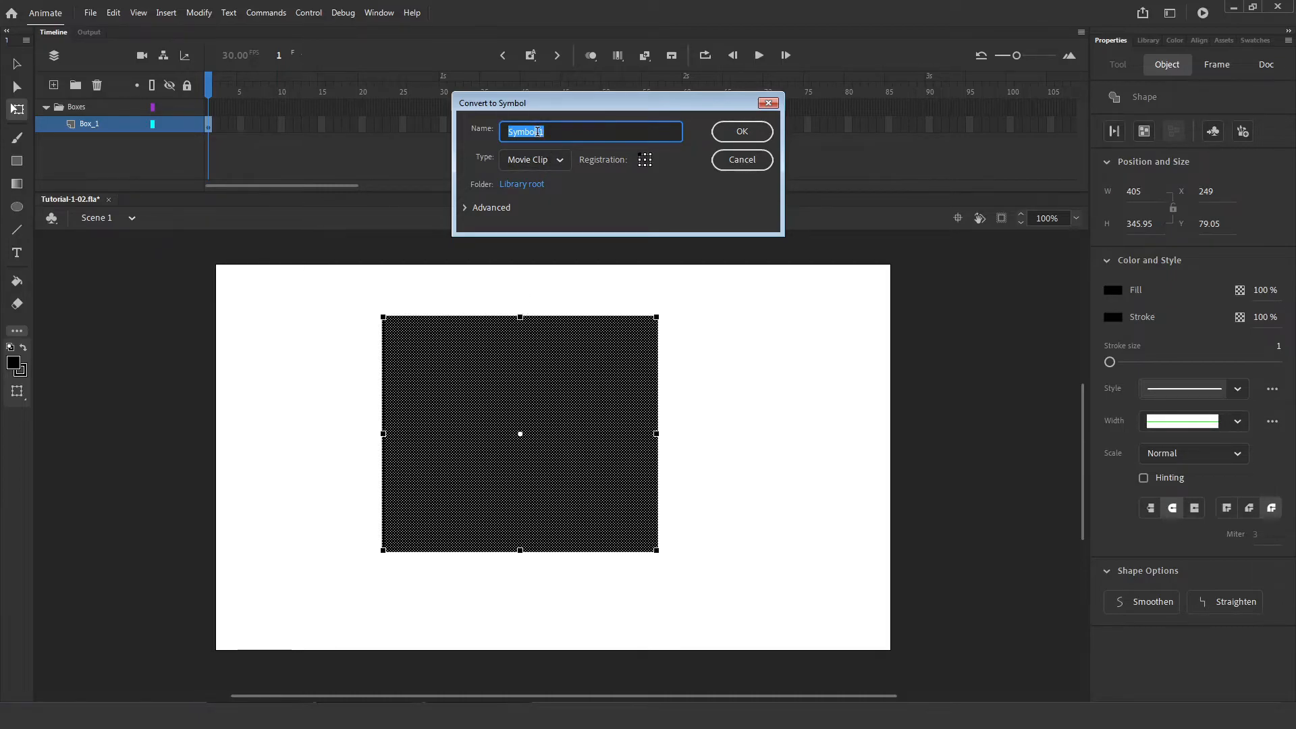
text(Box01)
key(Return)
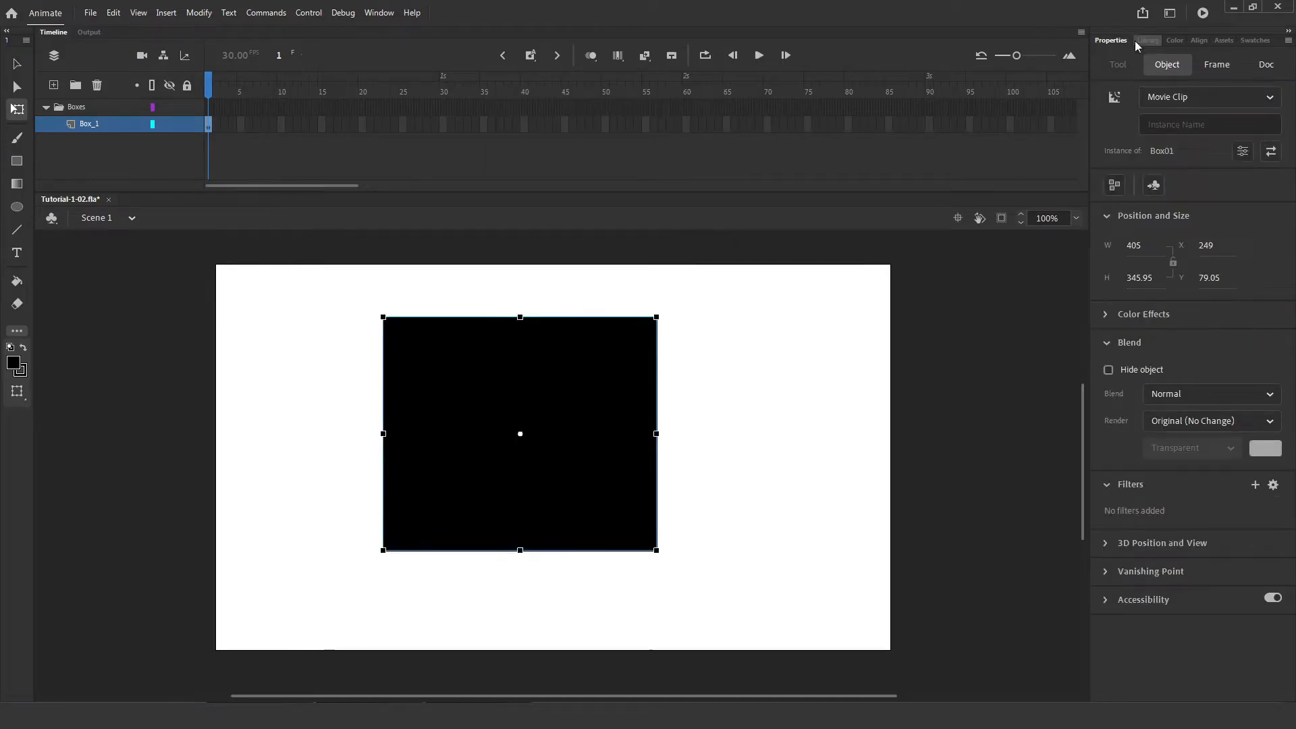
click(1144, 40)
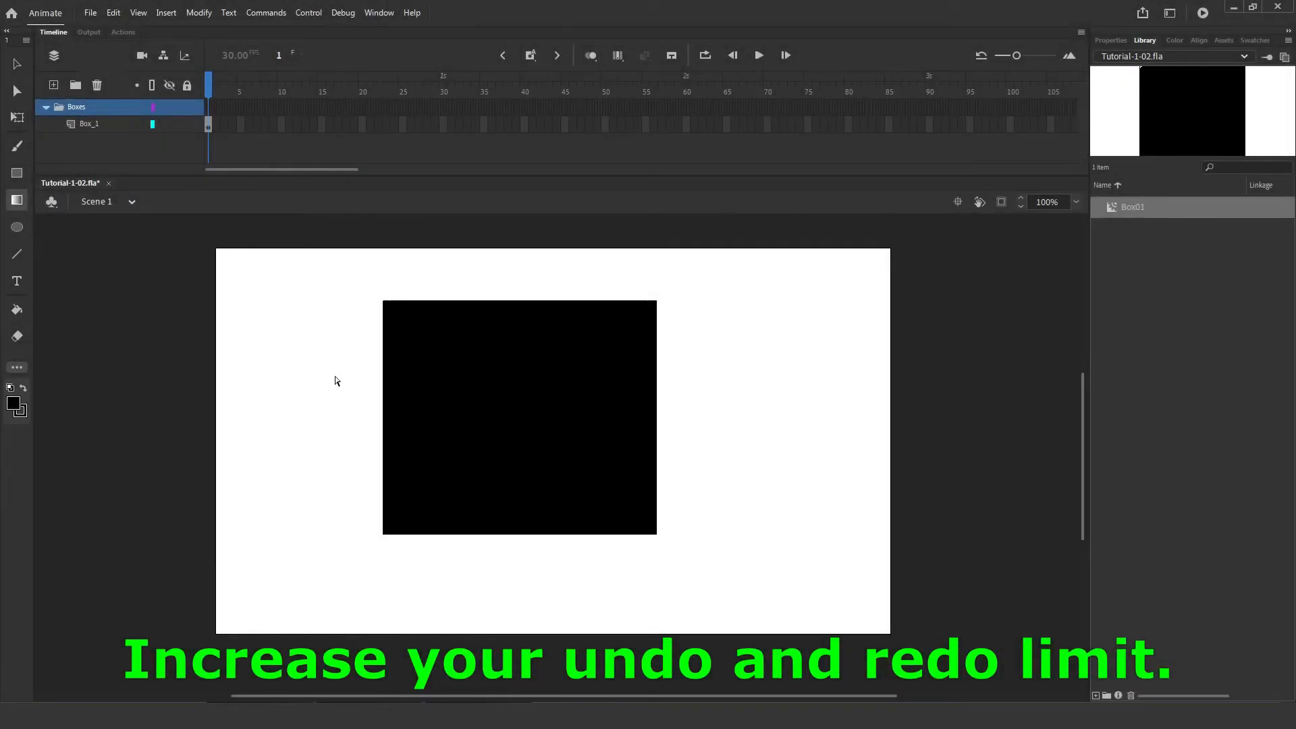
Step: In the general preferences, set document-level undo to 300 levels and the auto-recovery interval to 10 minutes
click(116, 12)
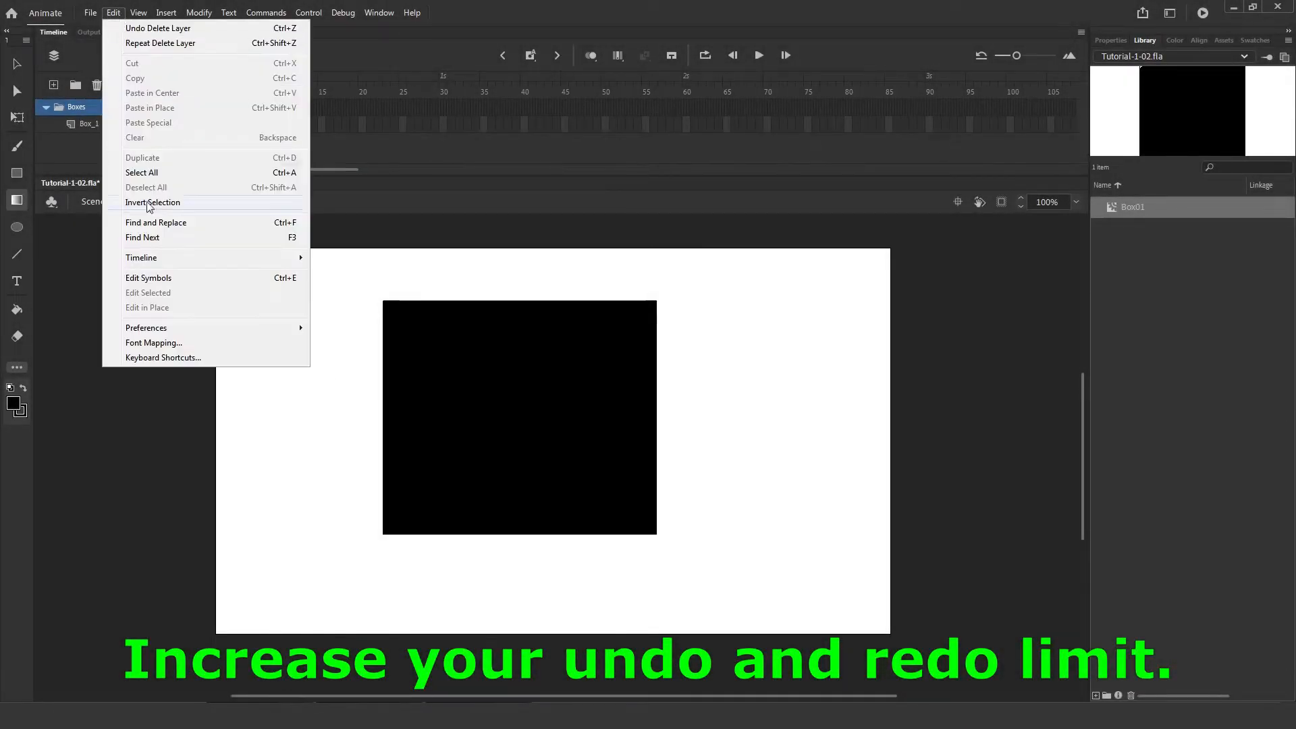
mouse_move(174, 330)
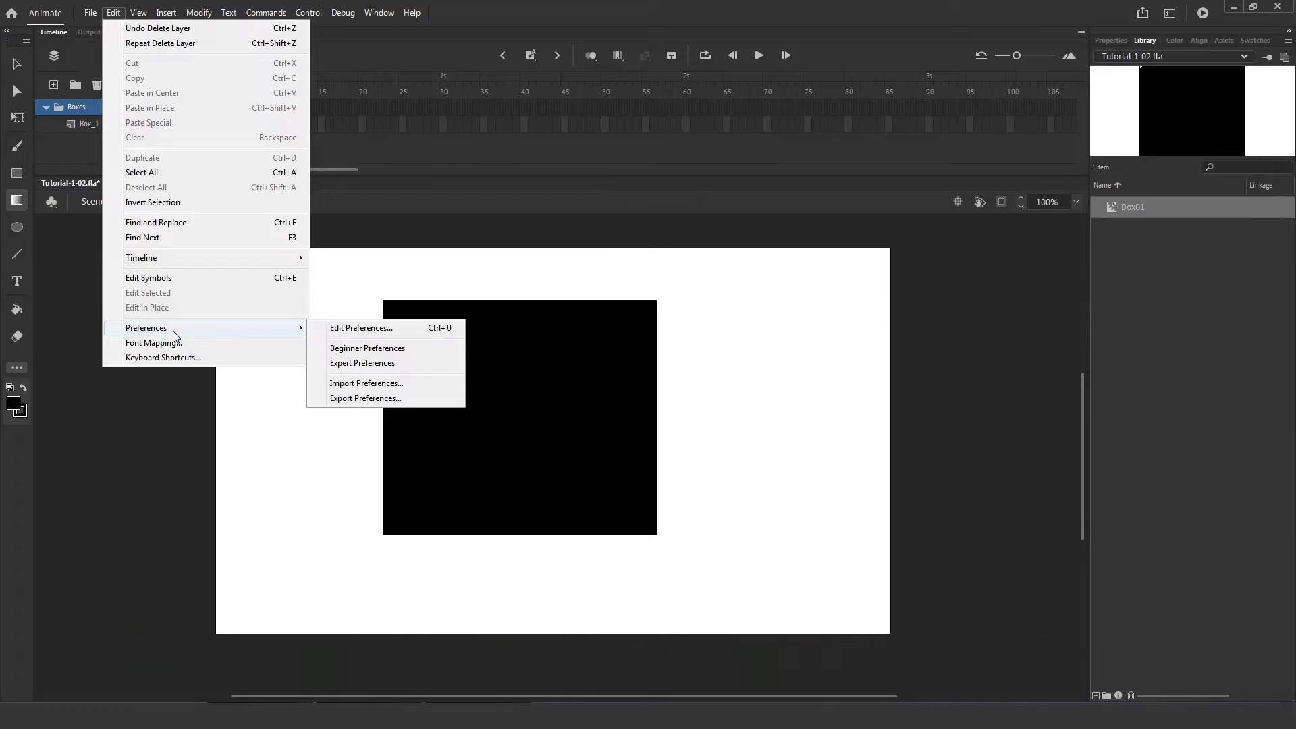
click(350, 331)
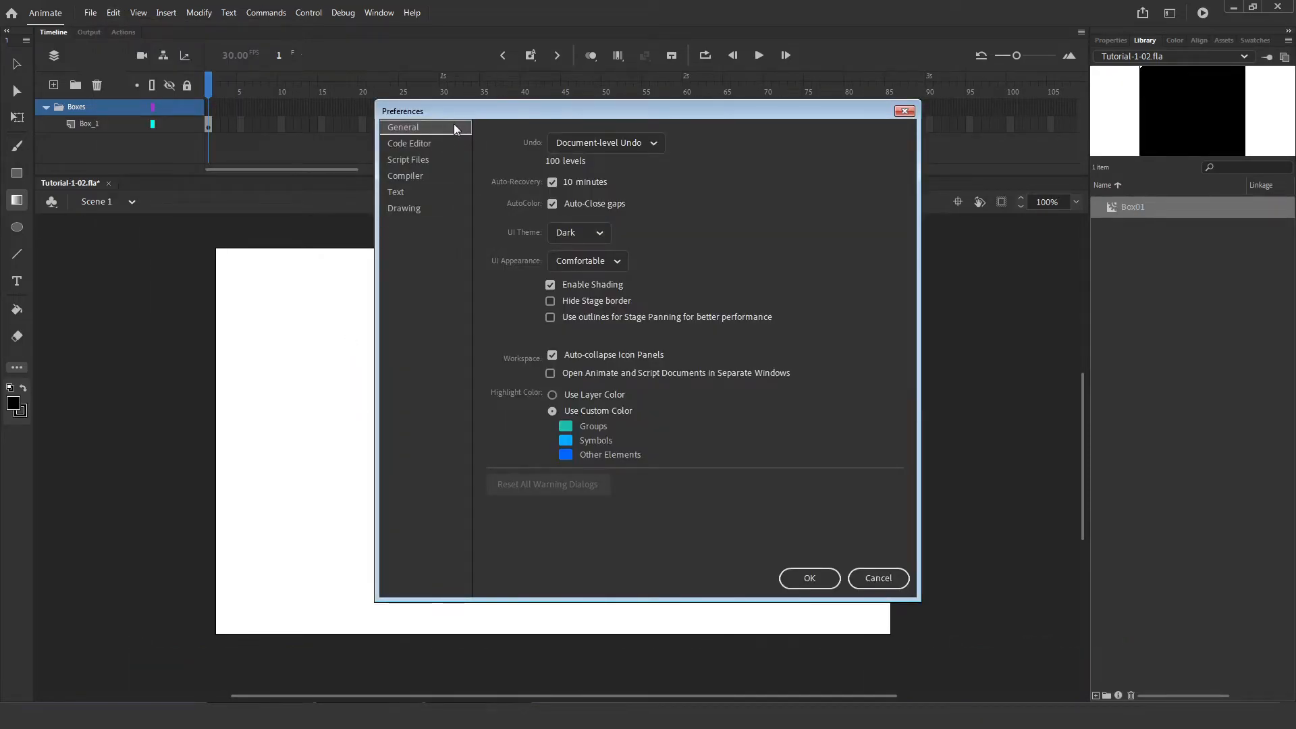
click(568, 143)
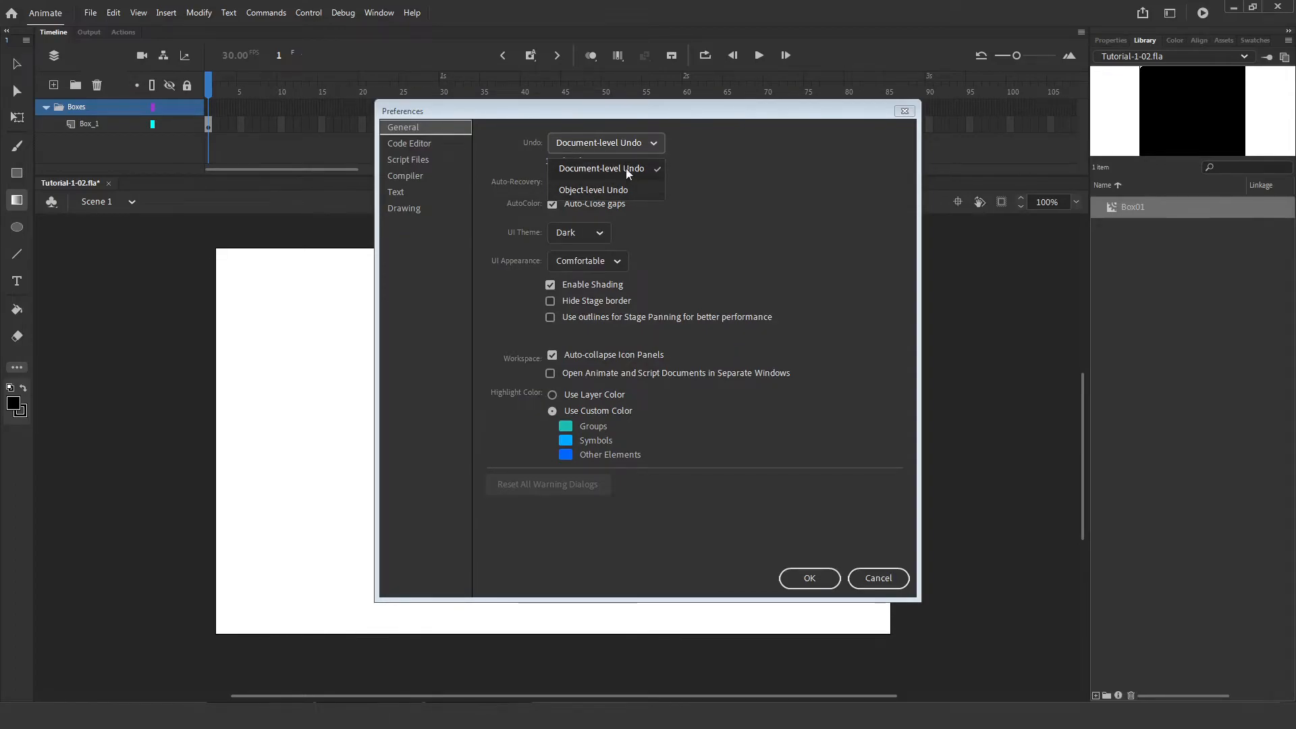
click(644, 142)
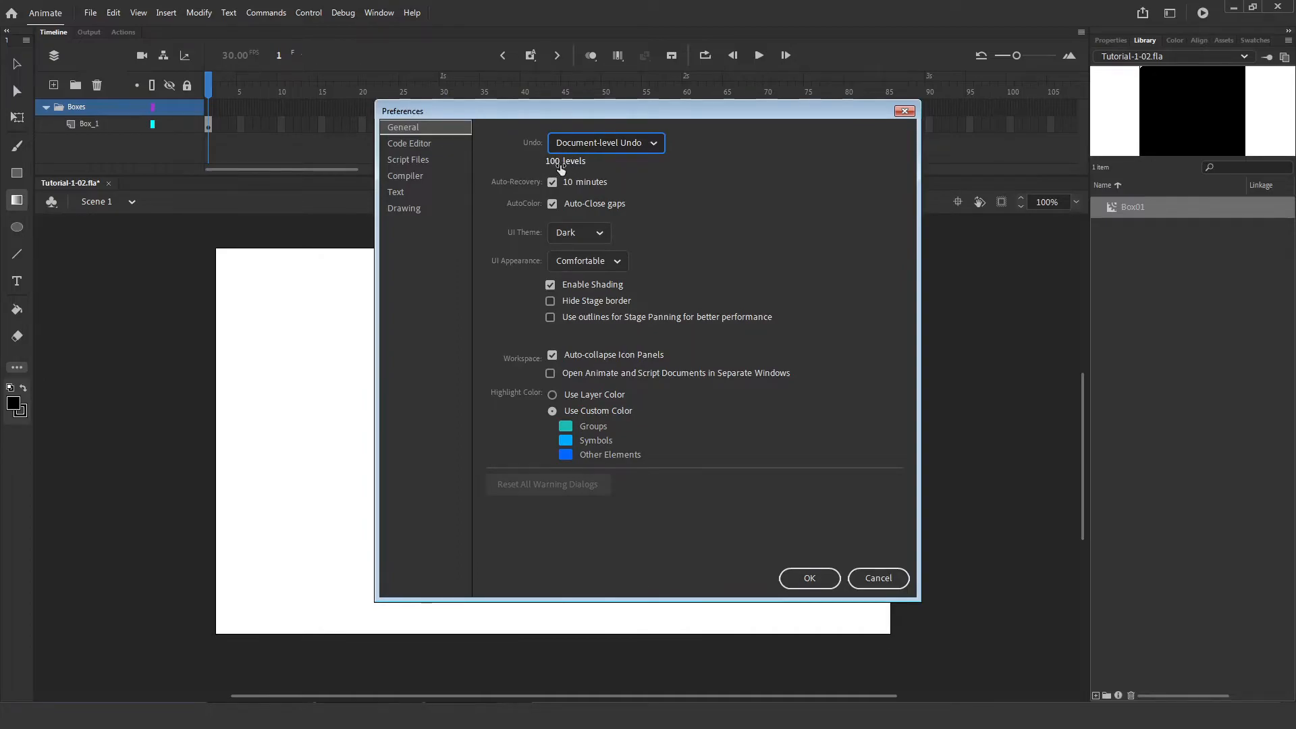
drag(560, 169, 750, 160)
drag(574, 189, 3, 201)
drag(564, 181, 178, 186)
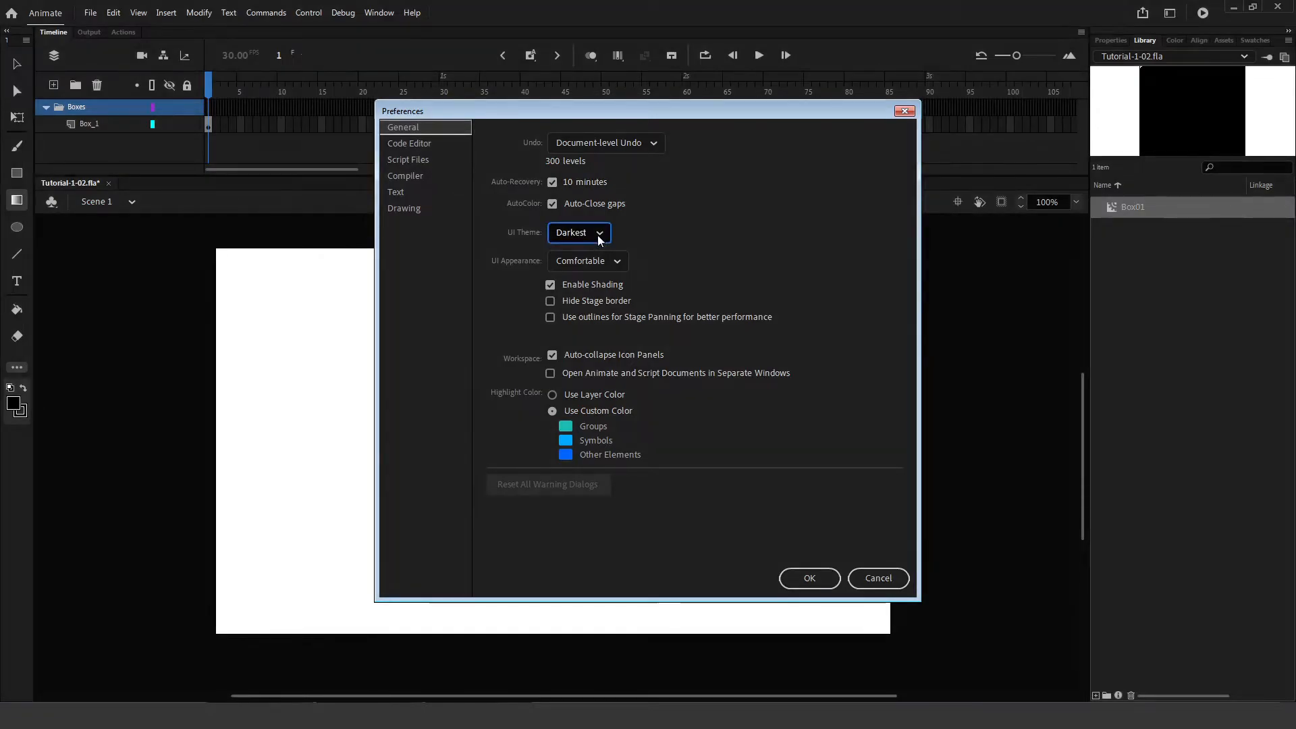
Step: Try the Light and Lightest interface themes in the preferences and return to the Dark theme
click(598, 235)
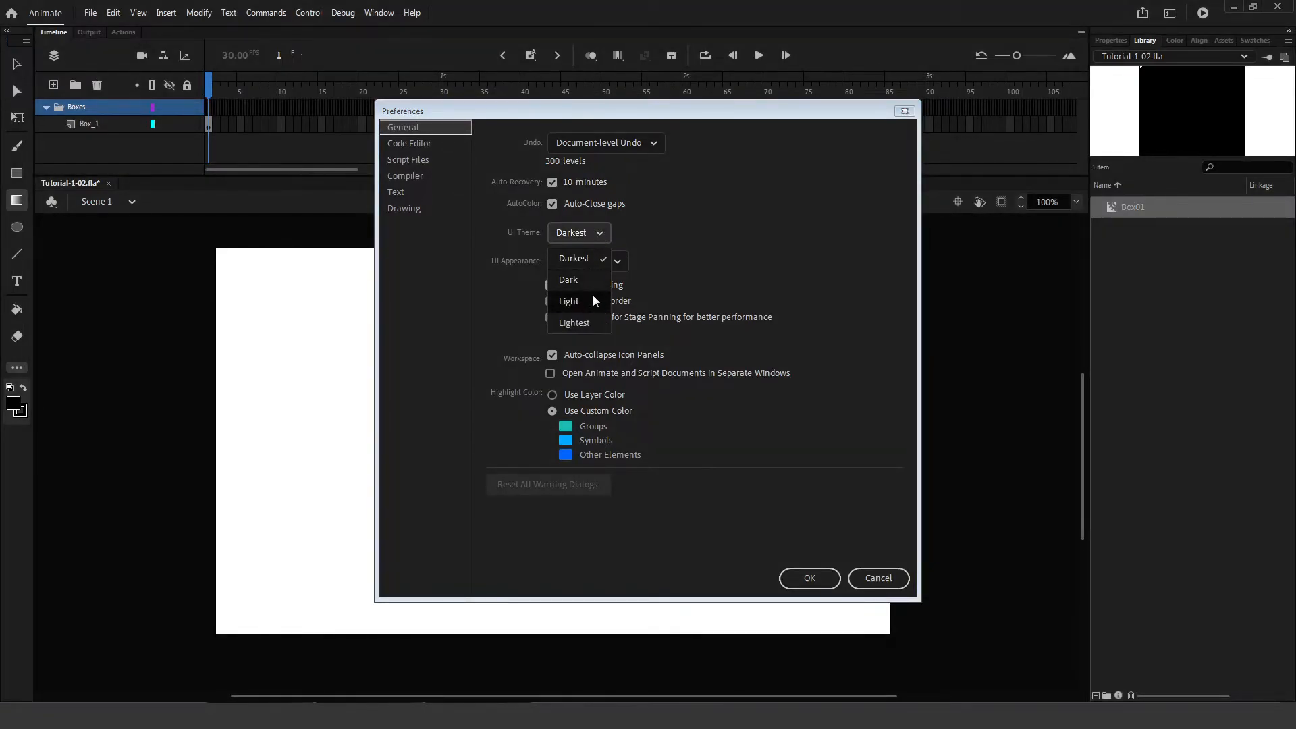
click(591, 300)
click(579, 232)
click(593, 325)
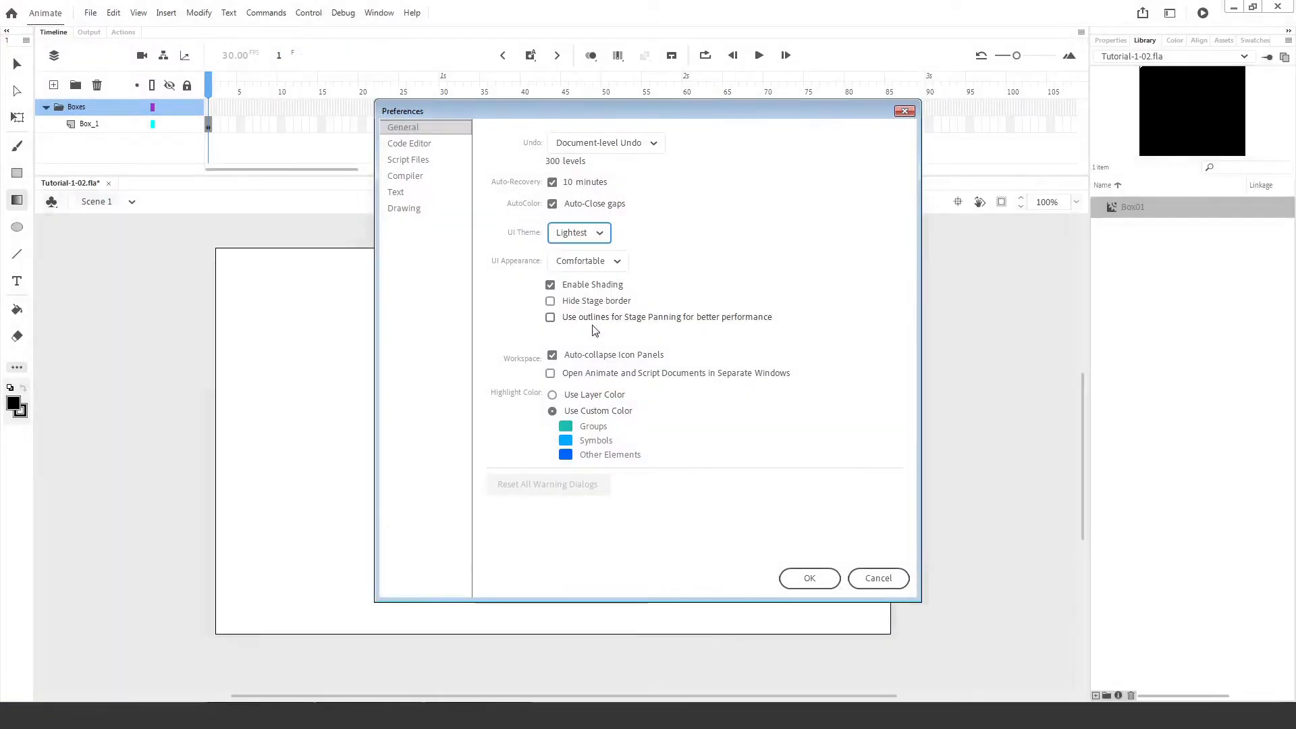
click(598, 233)
click(592, 280)
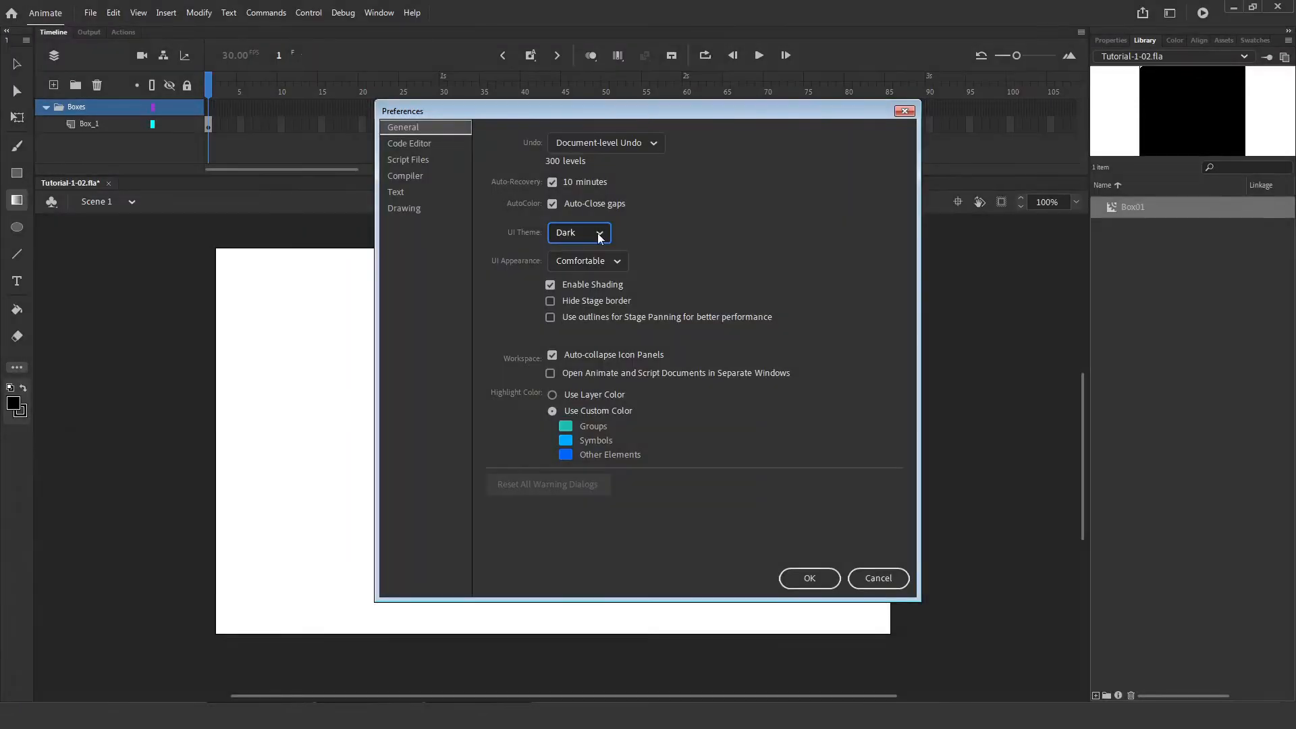
Step: Compare the Darkest and Dark interface themes by switching back and forth between them
click(598, 233)
click(592, 257)
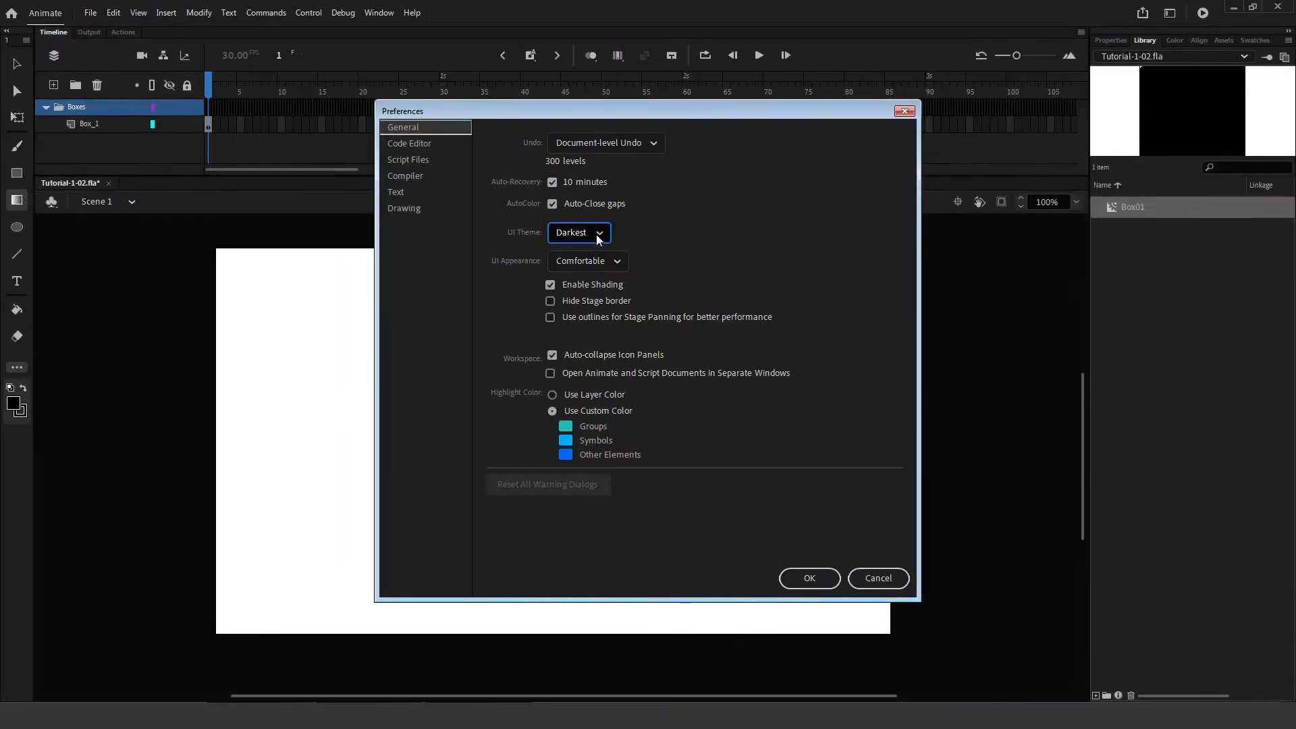
click(596, 234)
click(589, 272)
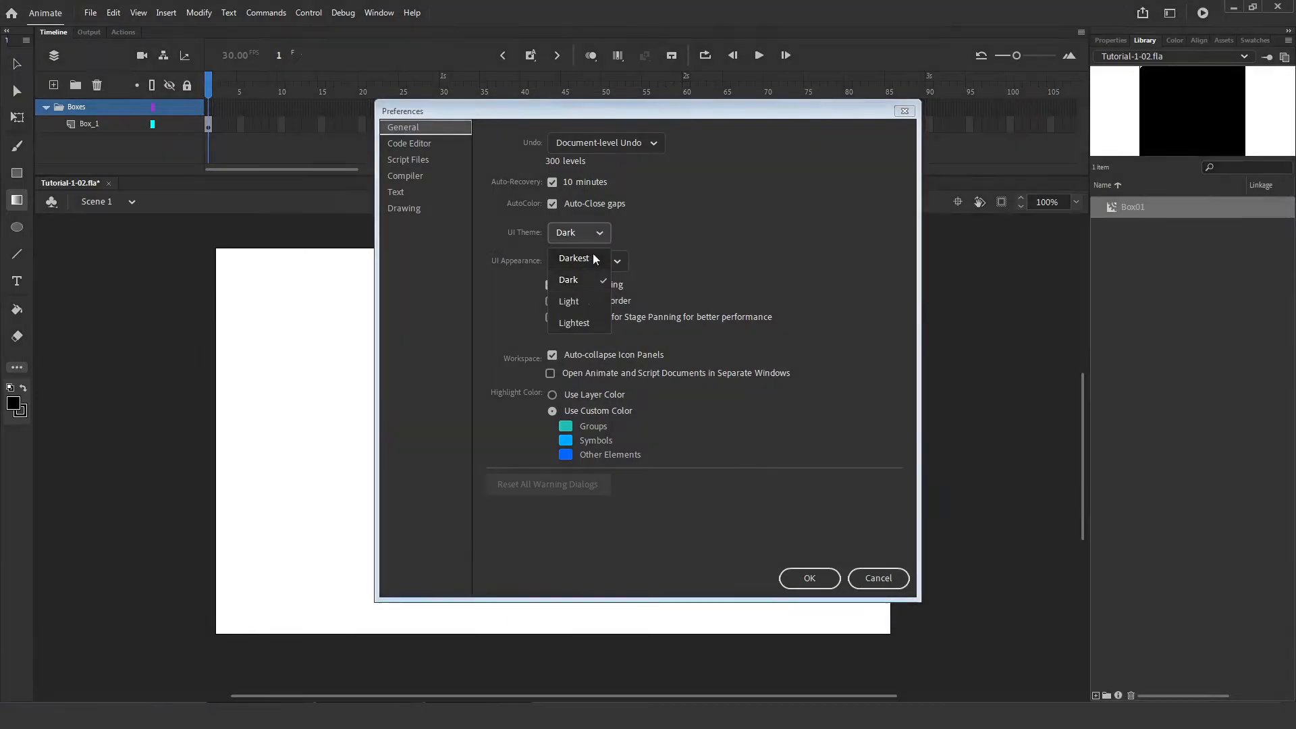
click(593, 254)
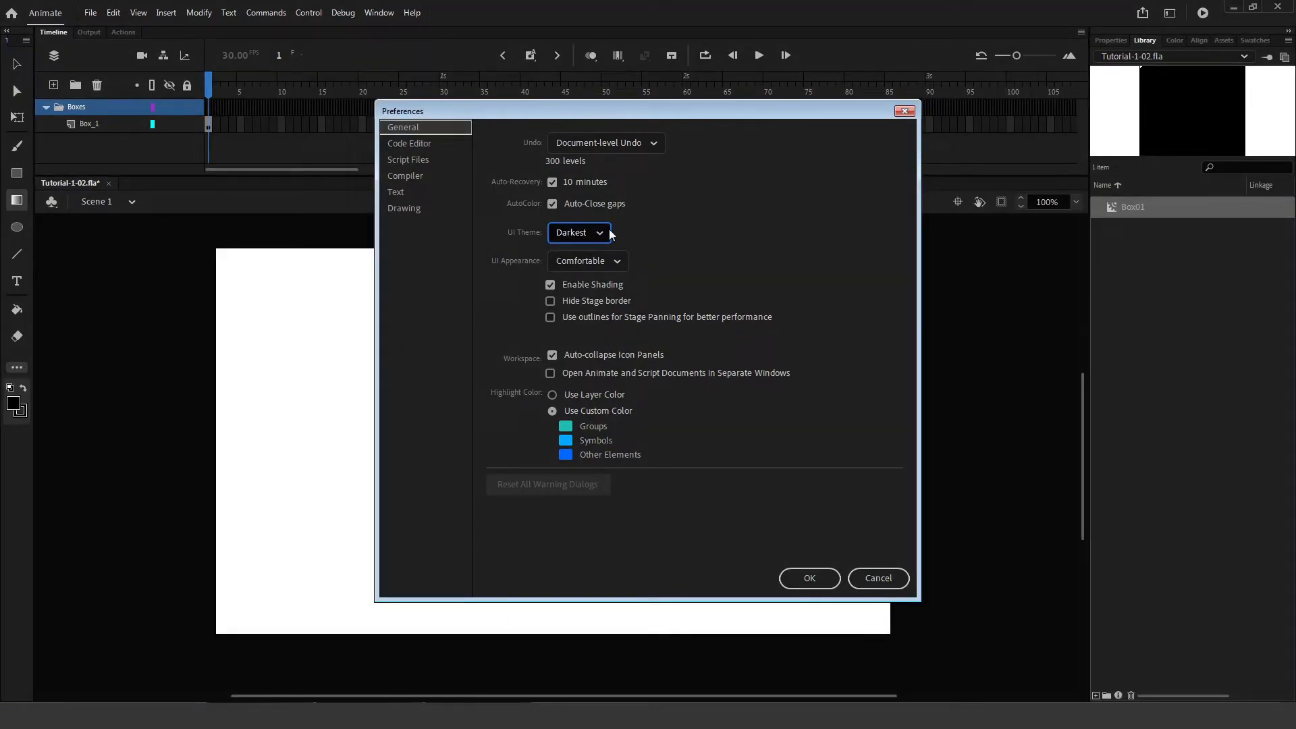
click(598, 233)
click(585, 274)
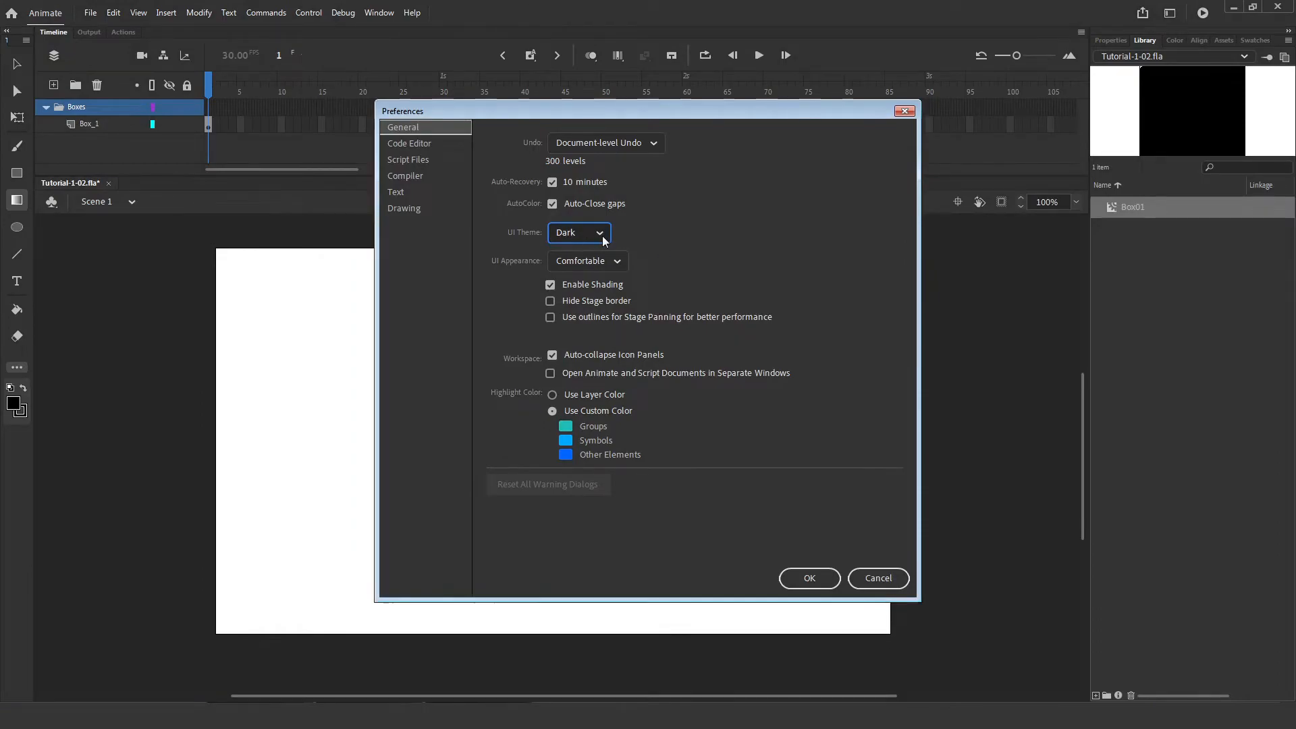
click(599, 236)
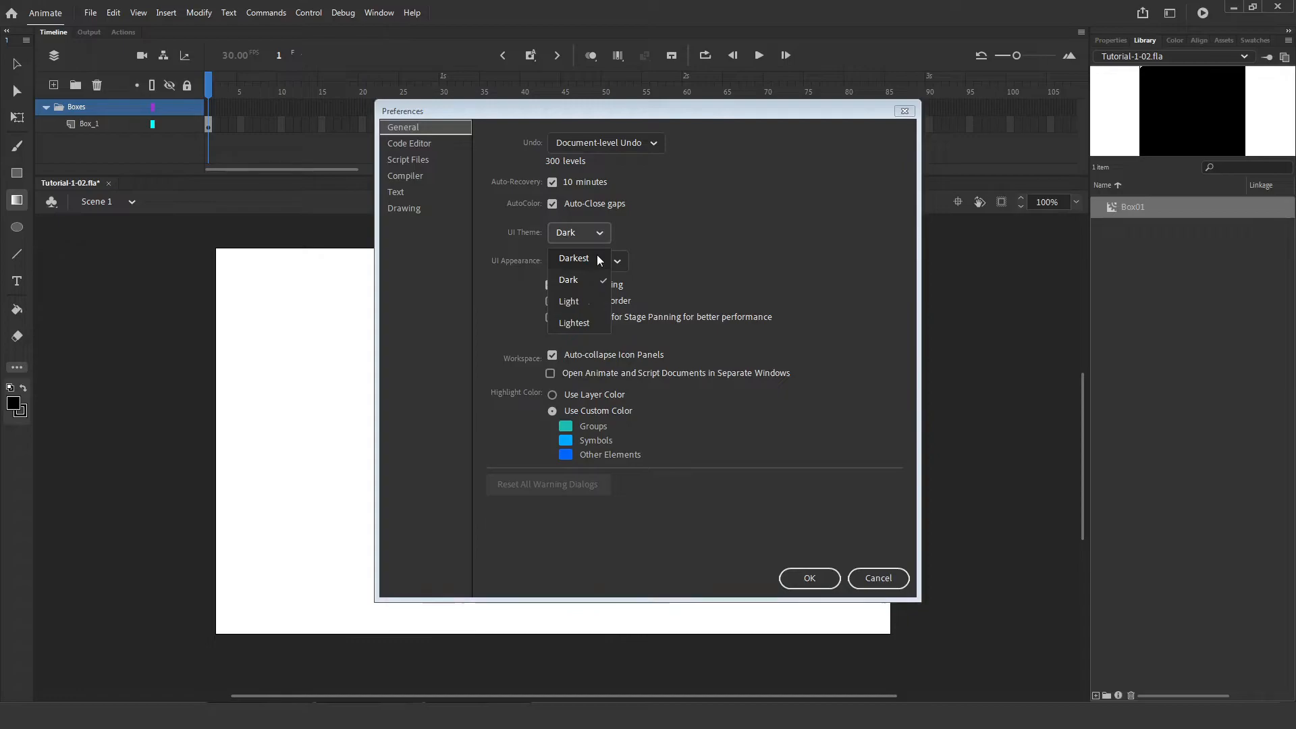
click(596, 255)
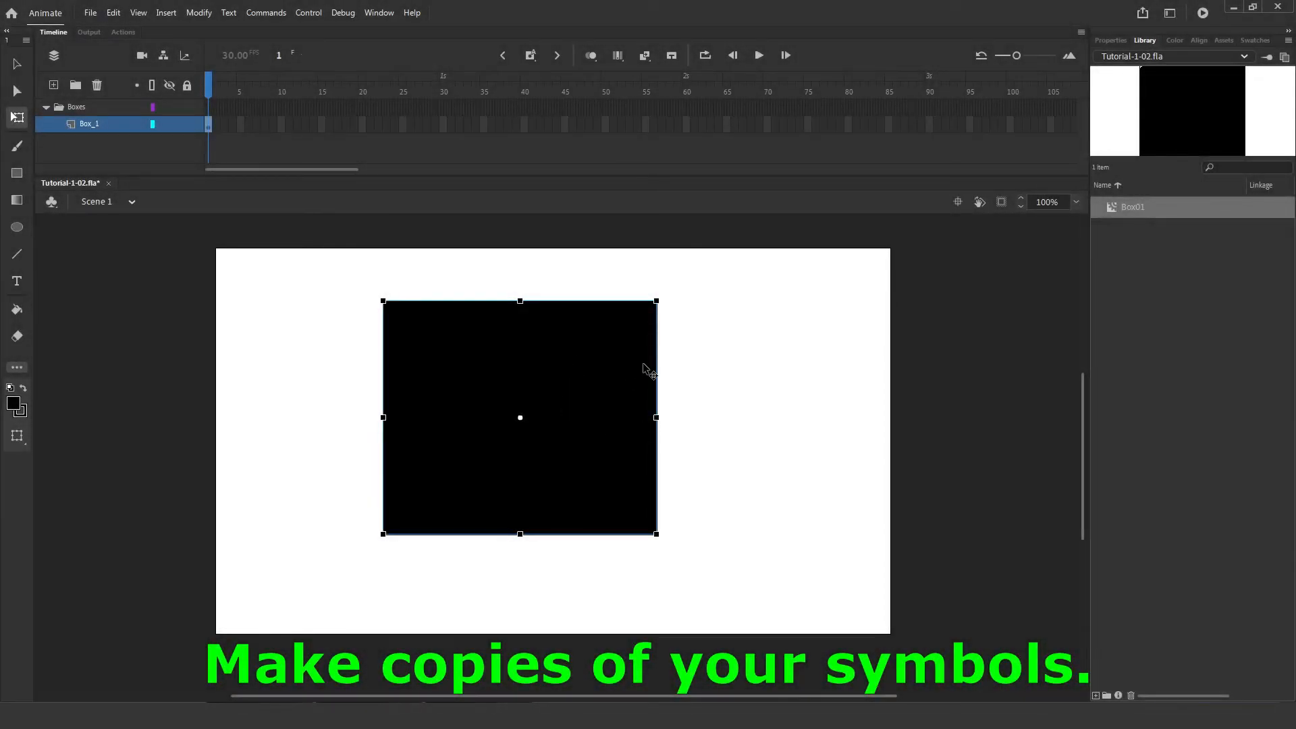
Step: Duplicate the black box's symbol under the name Box02 and move the instance to about X 42, Y 63
key(ctrl+shift+a)
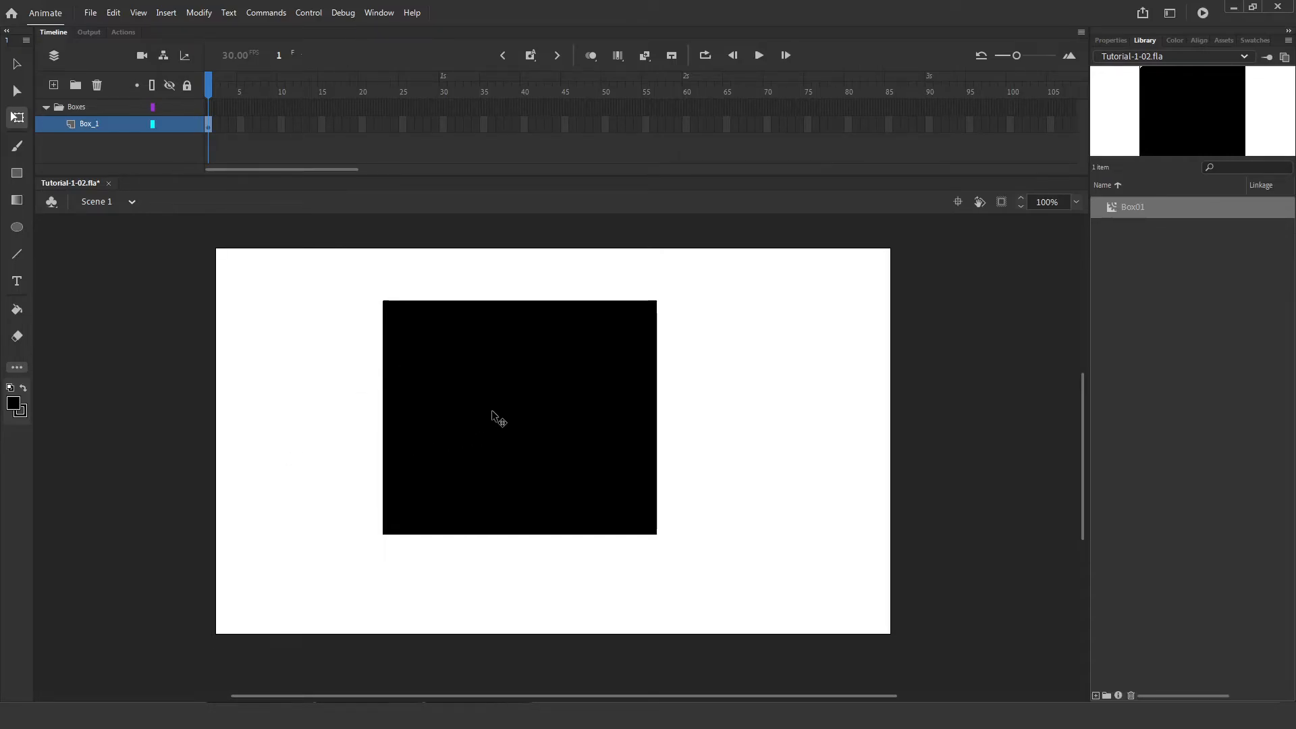
click(438, 423)
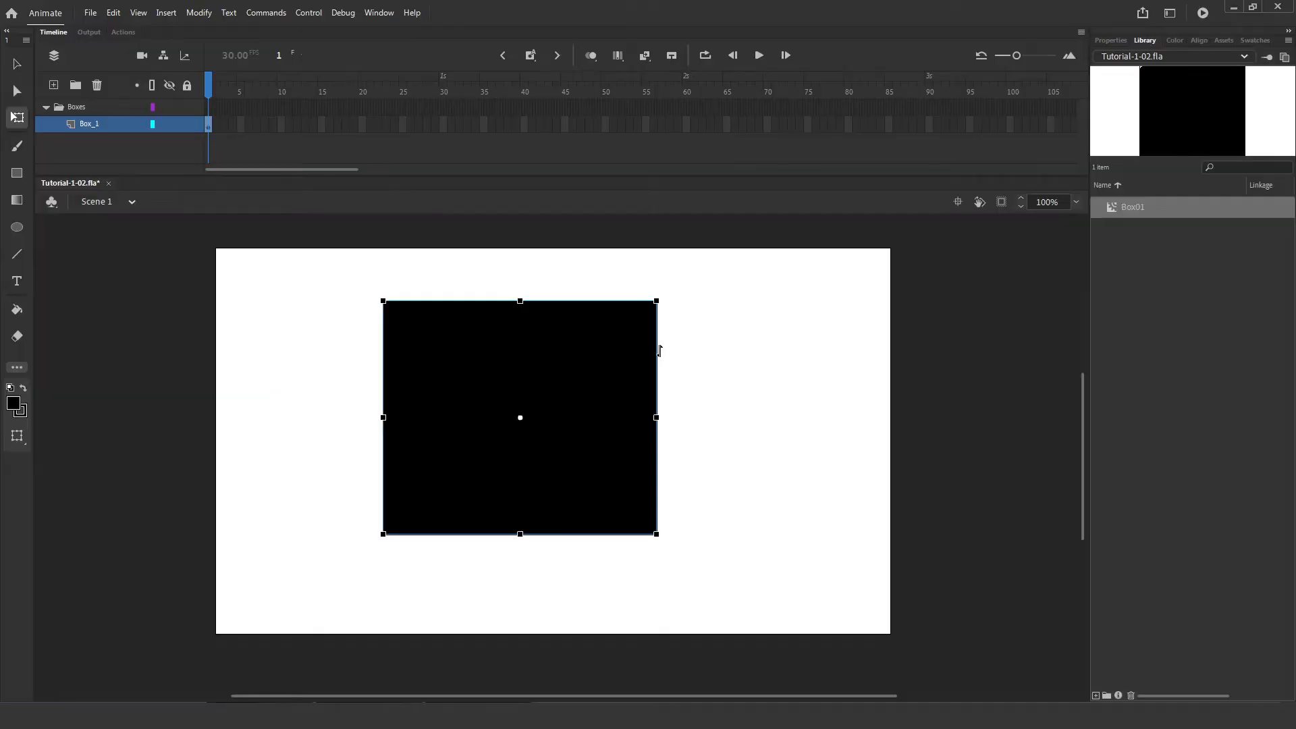
right_click(511, 375)
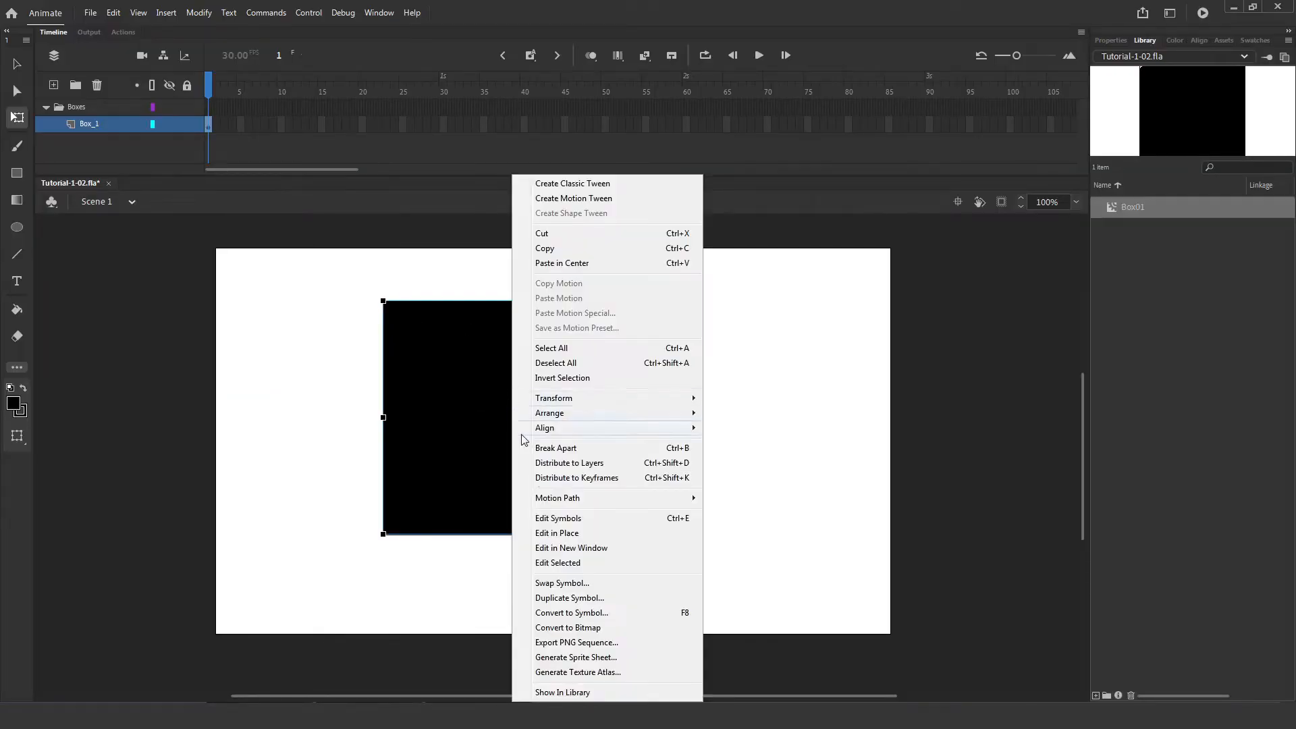
click(575, 598)
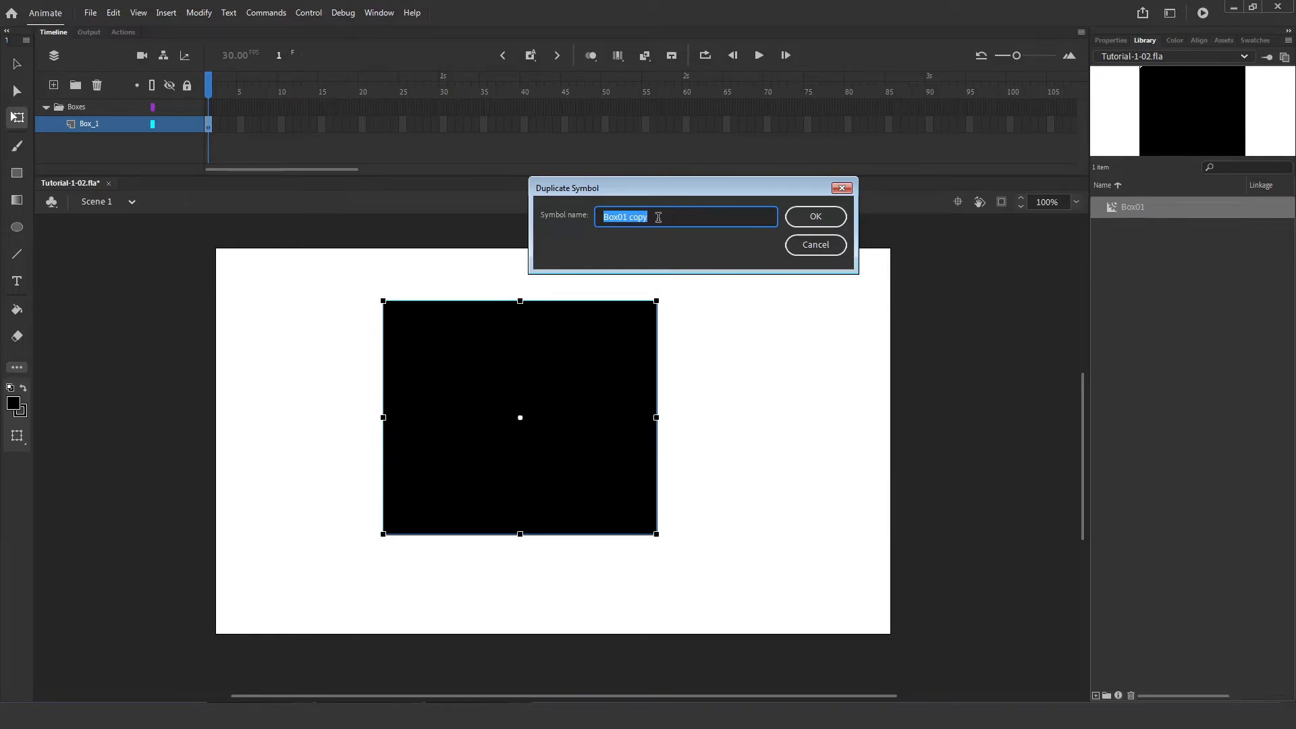
drag(671, 217, 625, 236)
drag(662, 216, 558, 233)
click(791, 220)
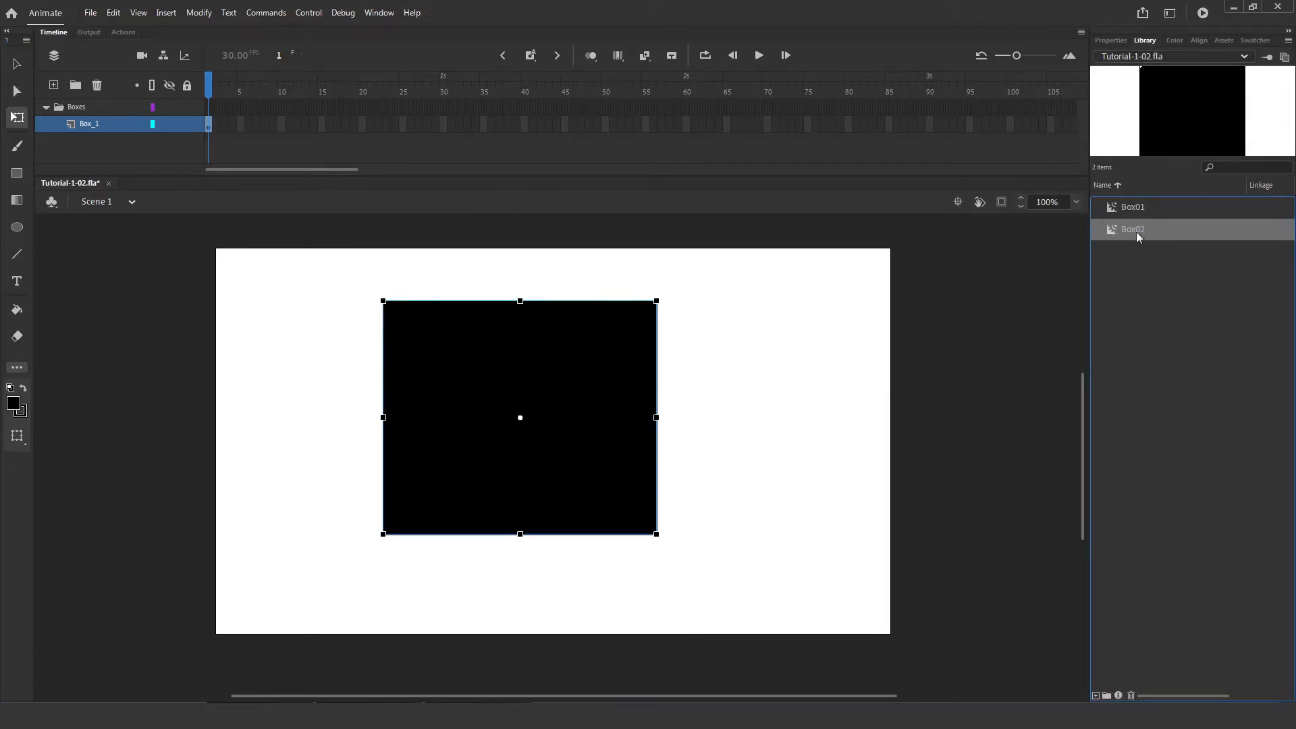
drag(513, 415, 370, 408)
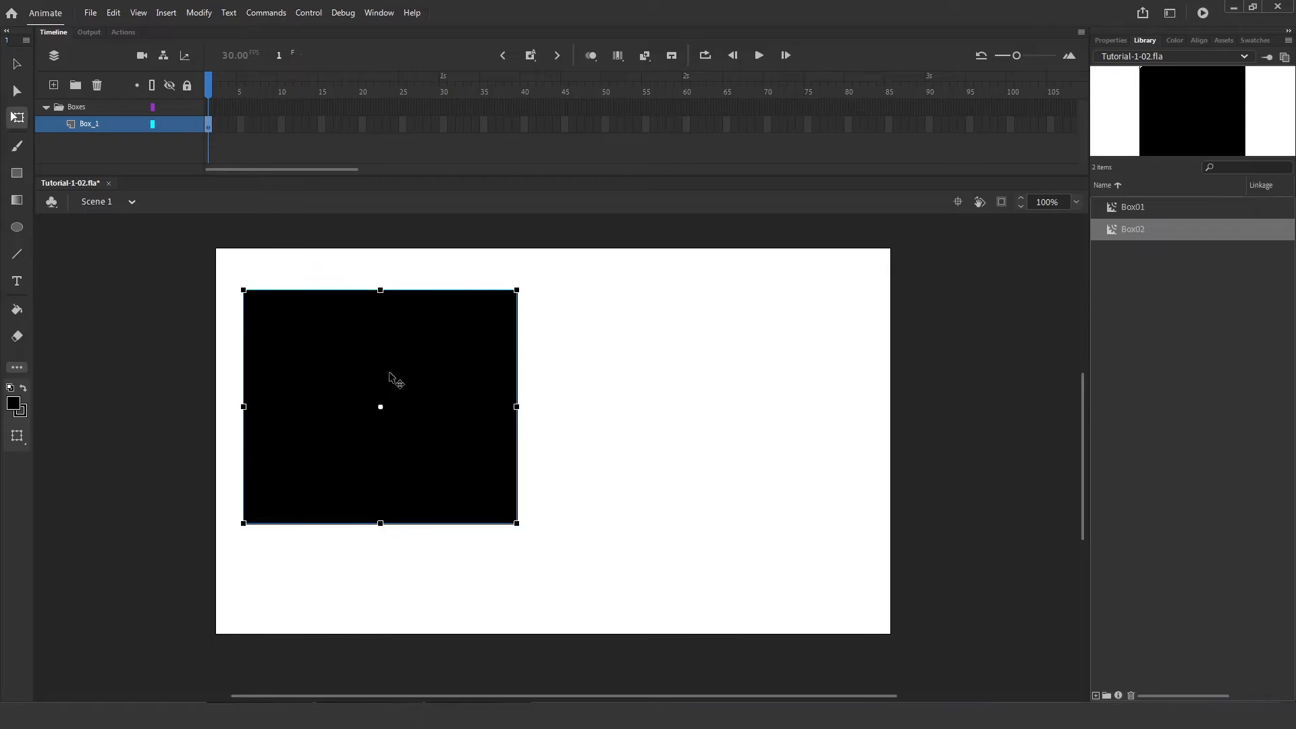
right_click(391, 379)
click(459, 597)
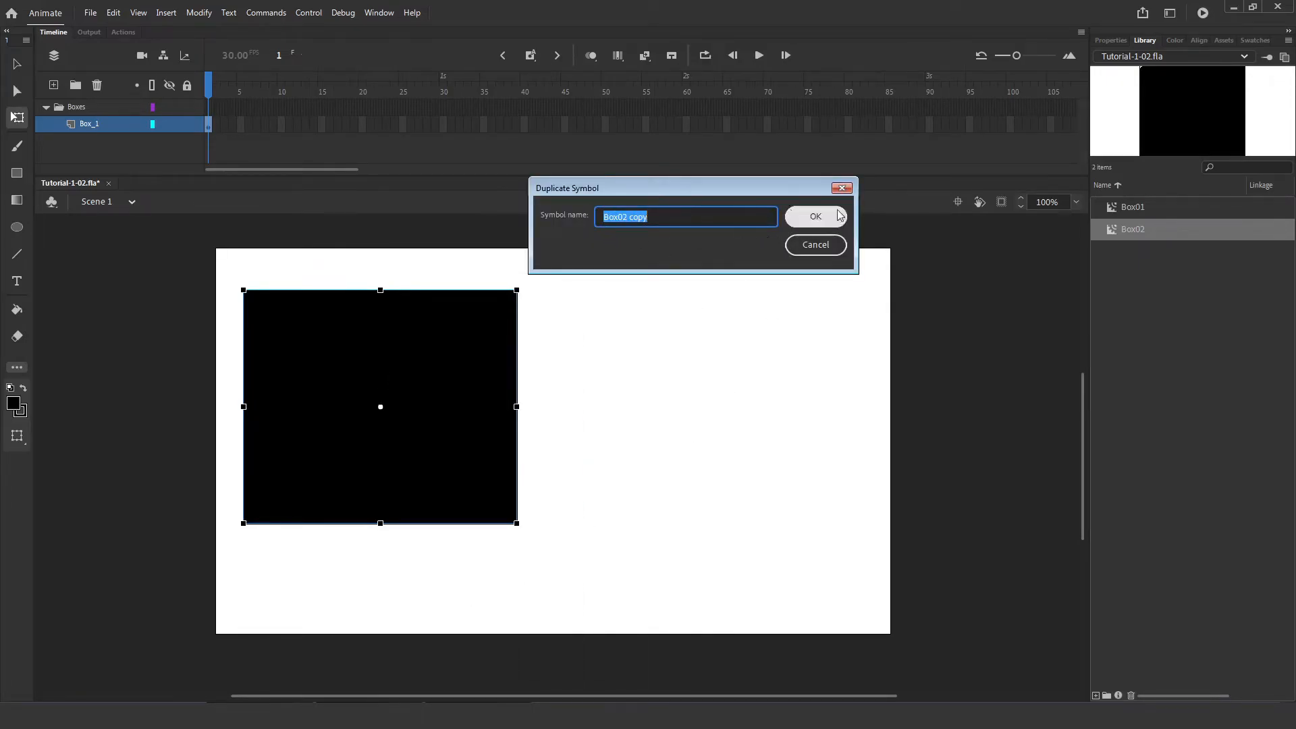
click(825, 248)
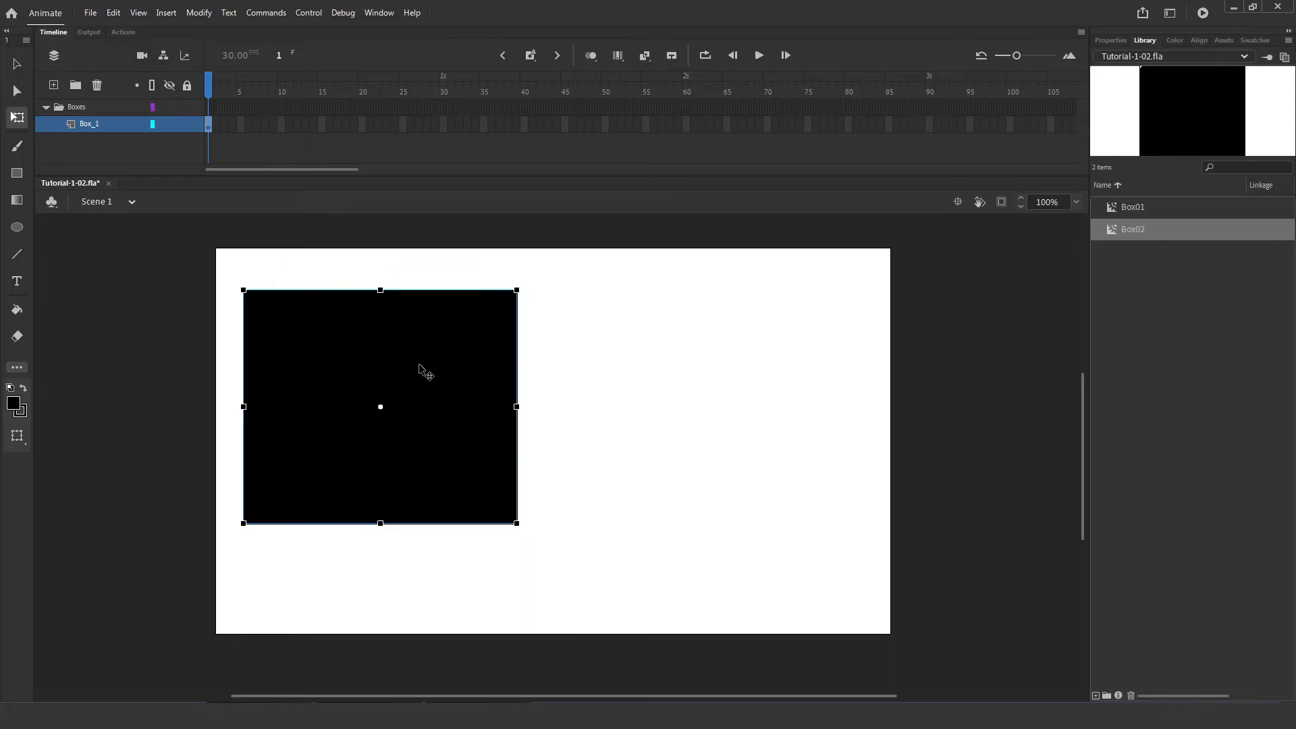
Step: Swap the box instance's symbol to Box01, comparing the Box01 and Box02 entries before confirming
click(1119, 43)
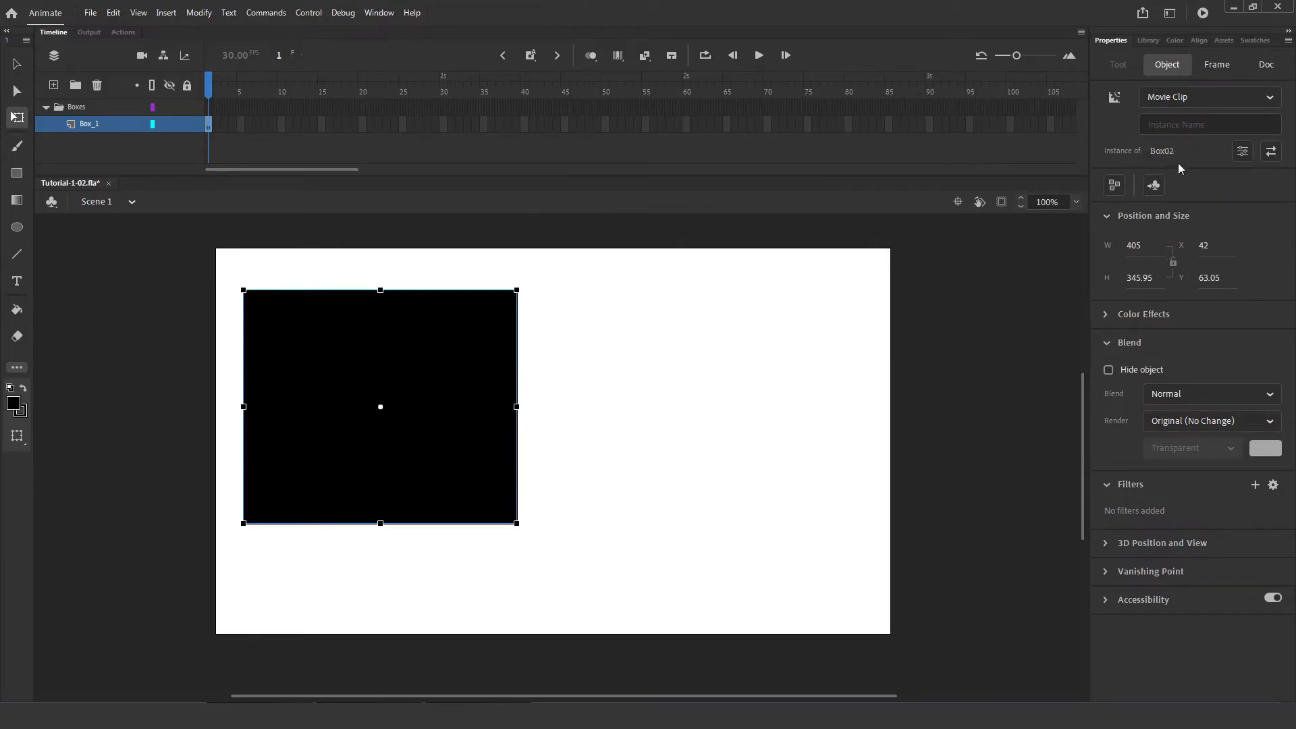
click(1270, 152)
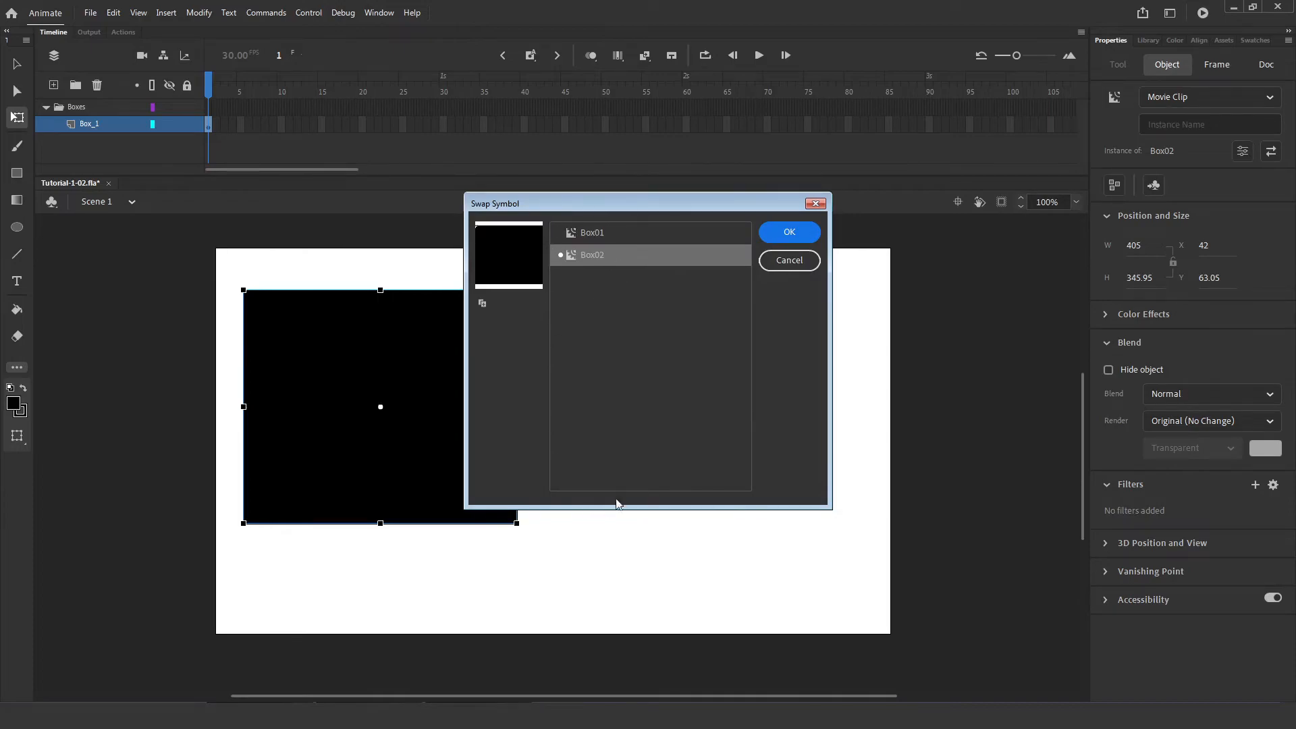
click(589, 233)
click(594, 259)
click(593, 237)
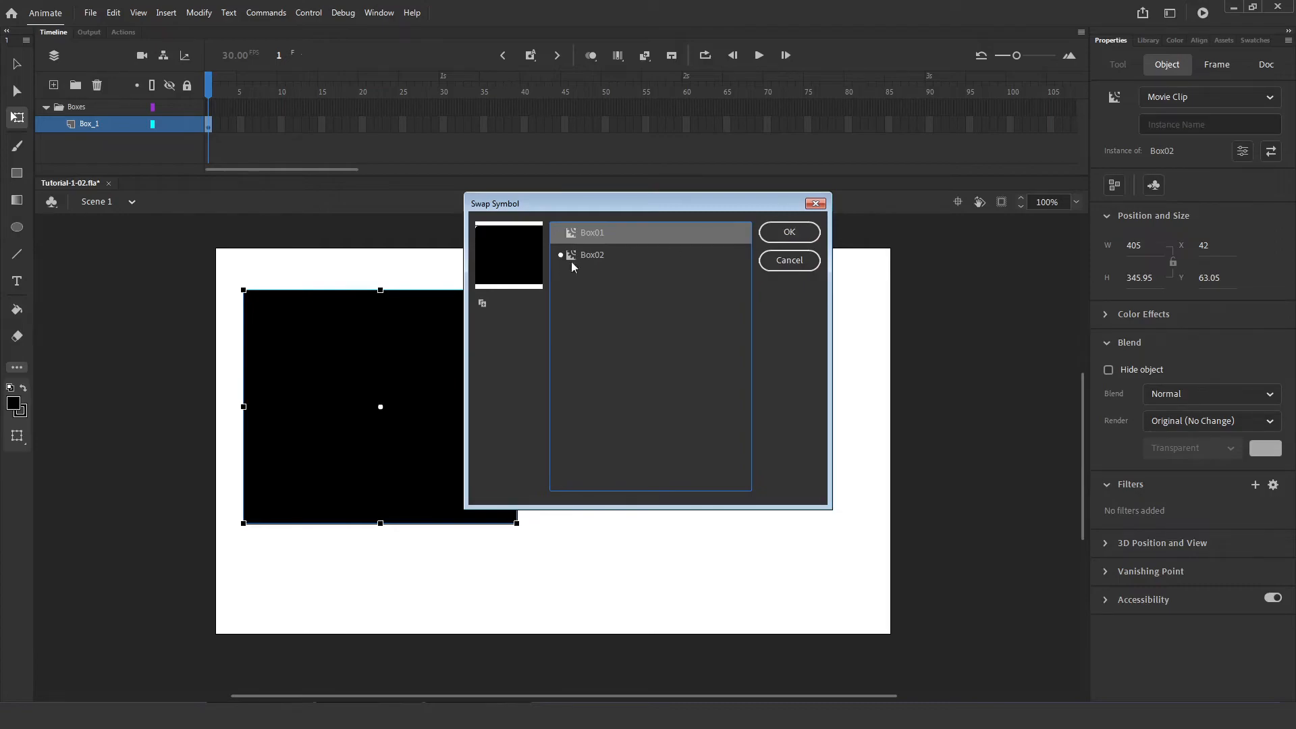
click(772, 234)
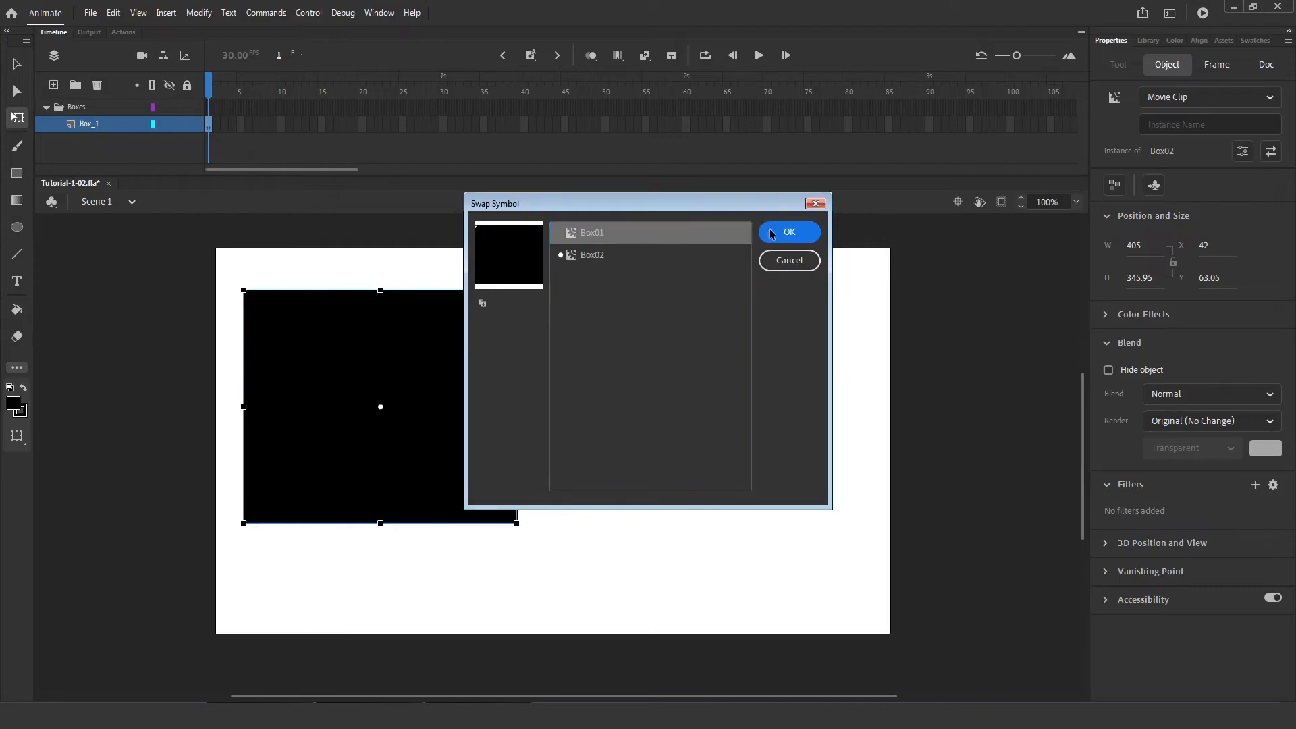
Step: Place a Box02 instance from the library on the stage, level with and to the right of the existing box
click(1143, 43)
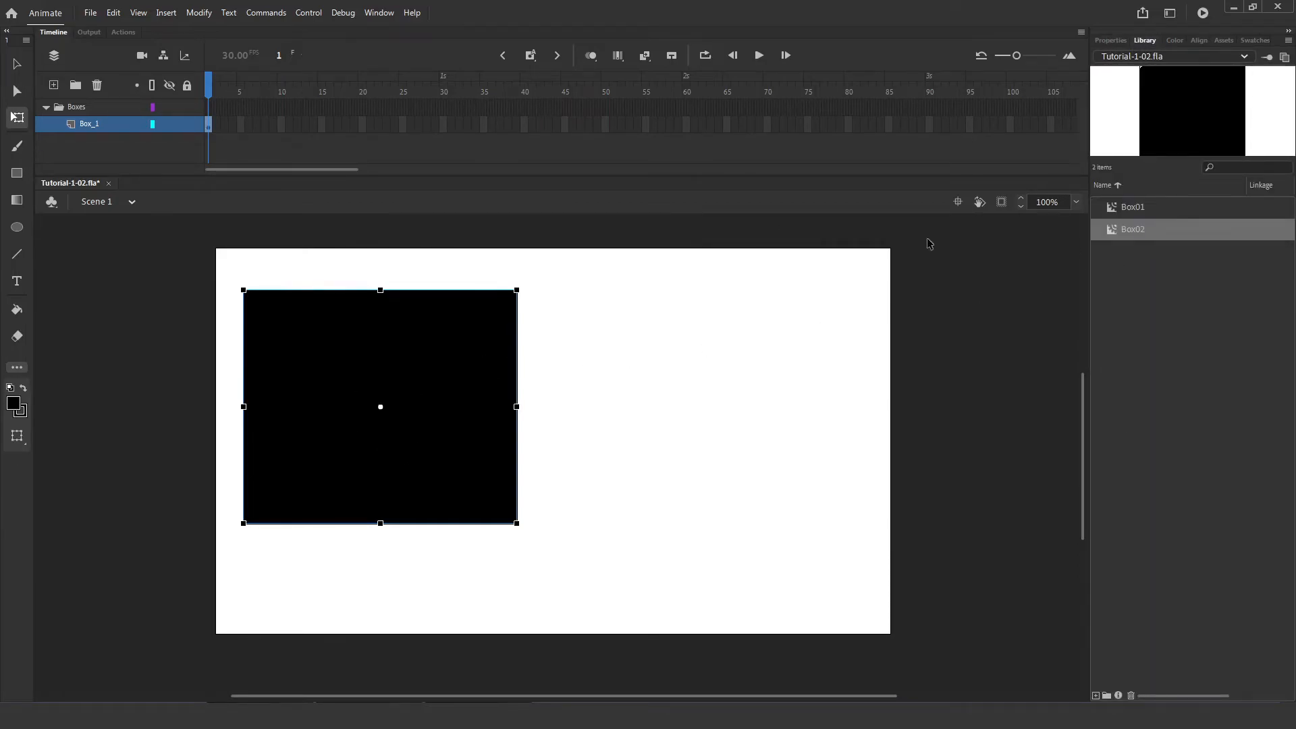
drag(1151, 233, 745, 382)
drag(767, 338, 724, 362)
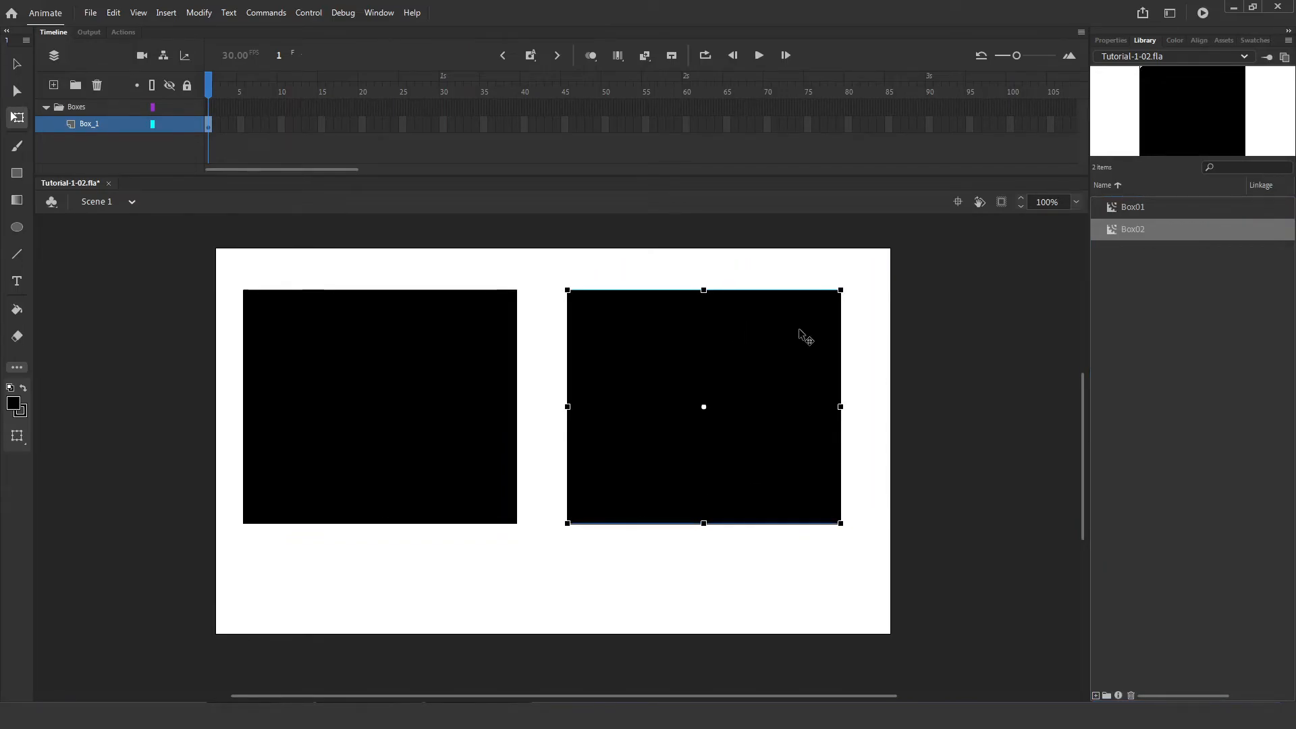
Step: Cut a rectangular piece out of the upper-right corner of the Box02 symbol's shape and return to the main scene
double_click(794, 332)
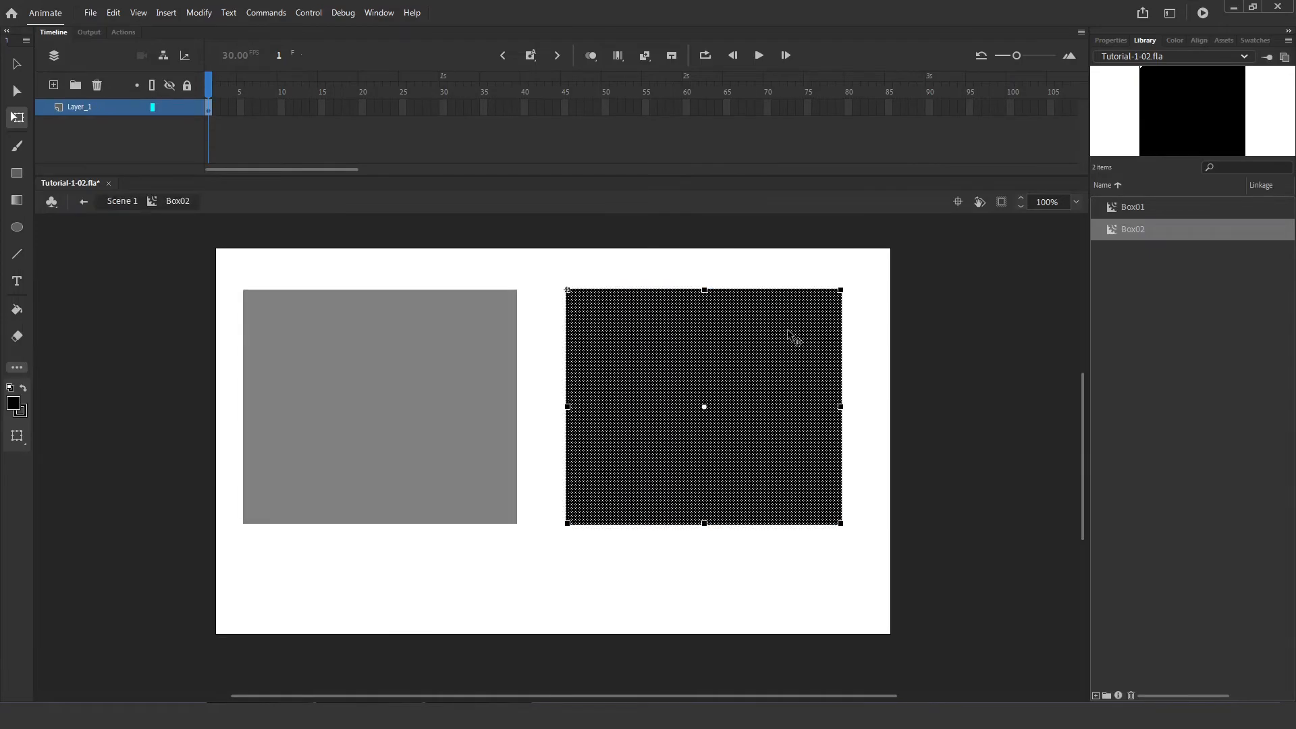
drag(867, 271, 741, 388)
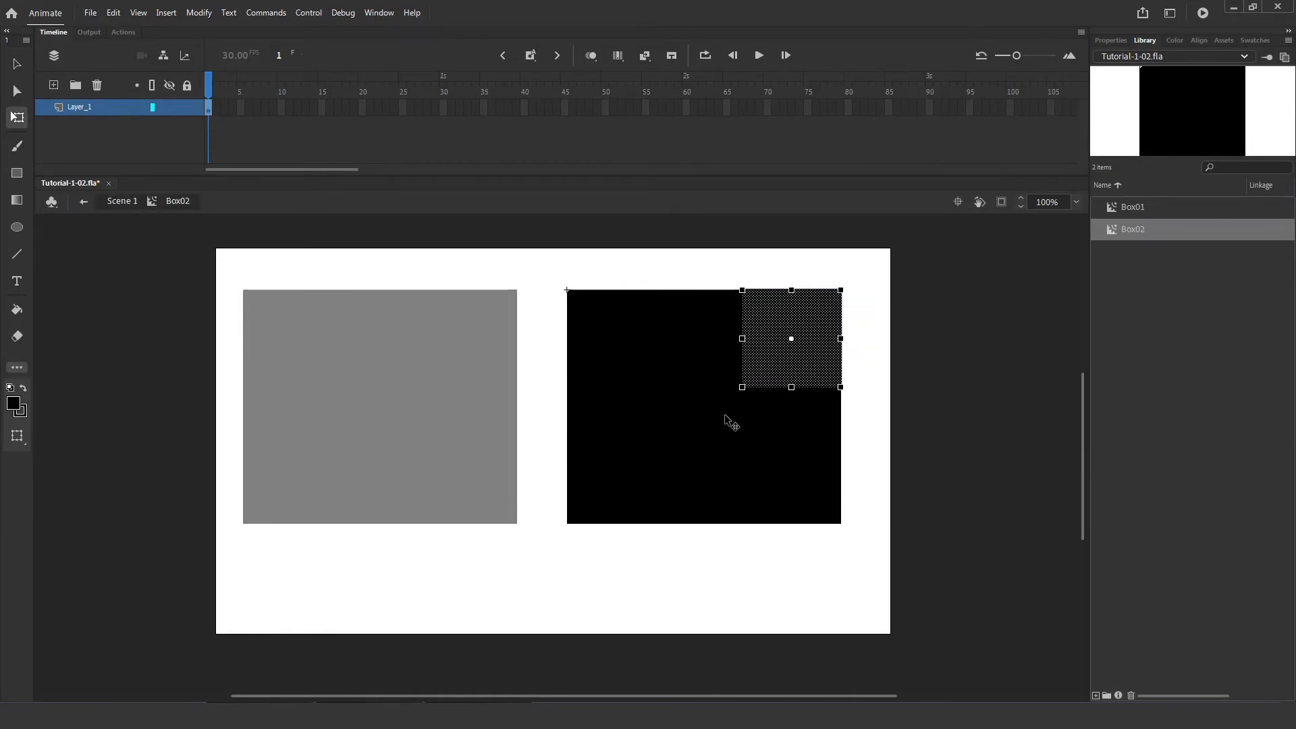
key(Delete)
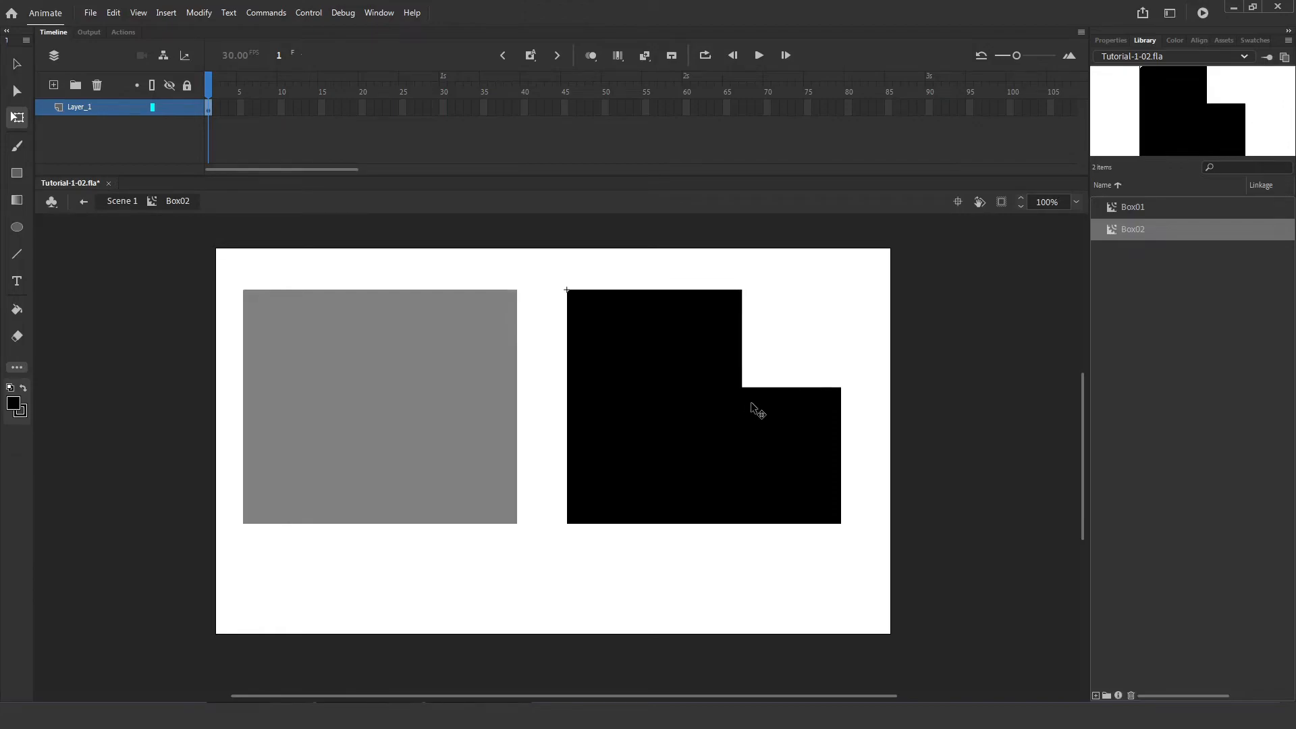
double_click(852, 316)
Step: Move both box instances up and slightly left, close to the stage's top edge
click(390, 365)
drag(365, 337, 350, 307)
drag(628, 368, 591, 335)
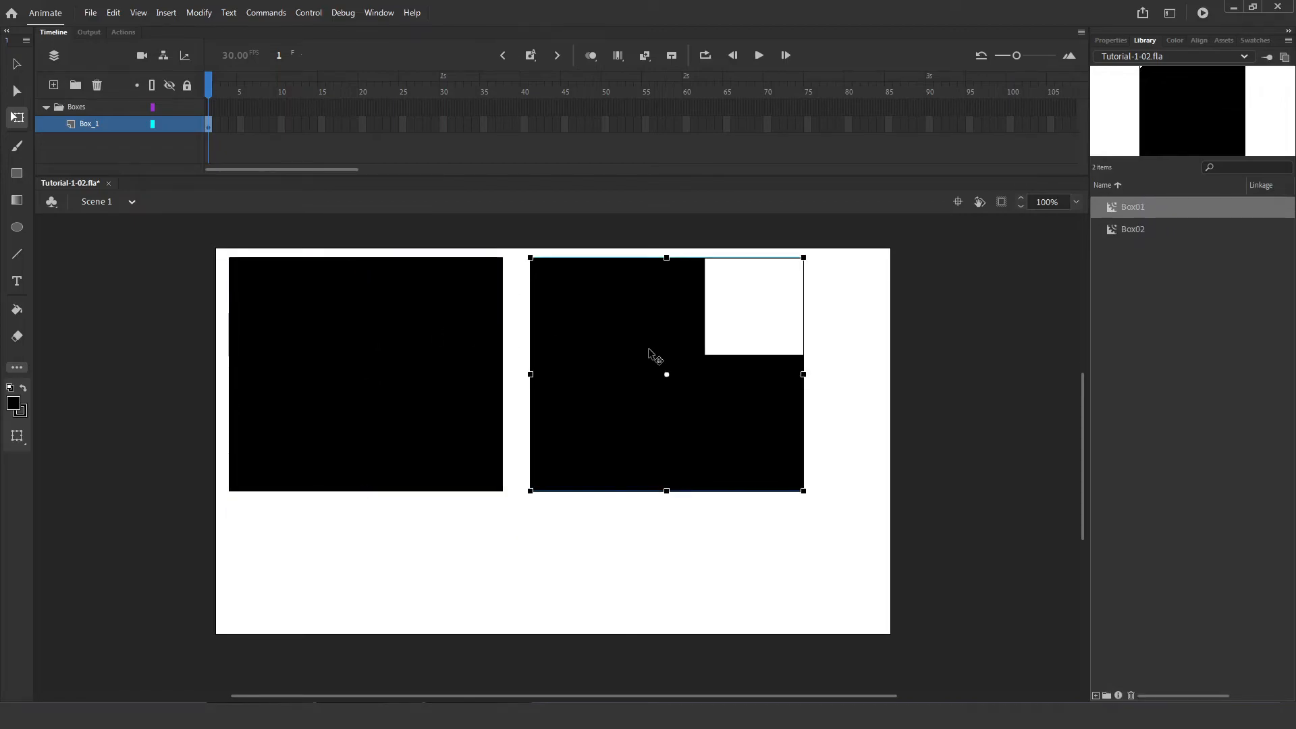
Step: Replace the notched Box02 instance with a Box01 instance from the library, placed at about X 493, Y 15
key(Delete)
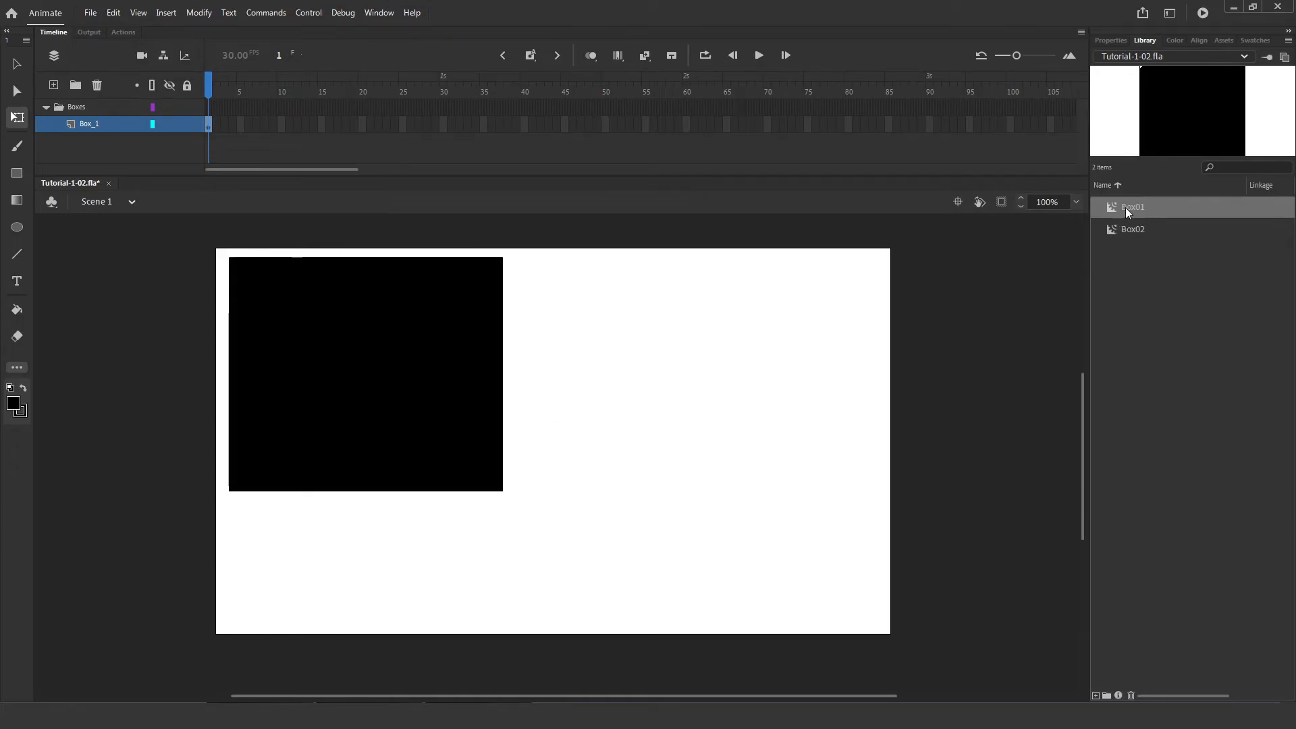
drag(1124, 208, 815, 338)
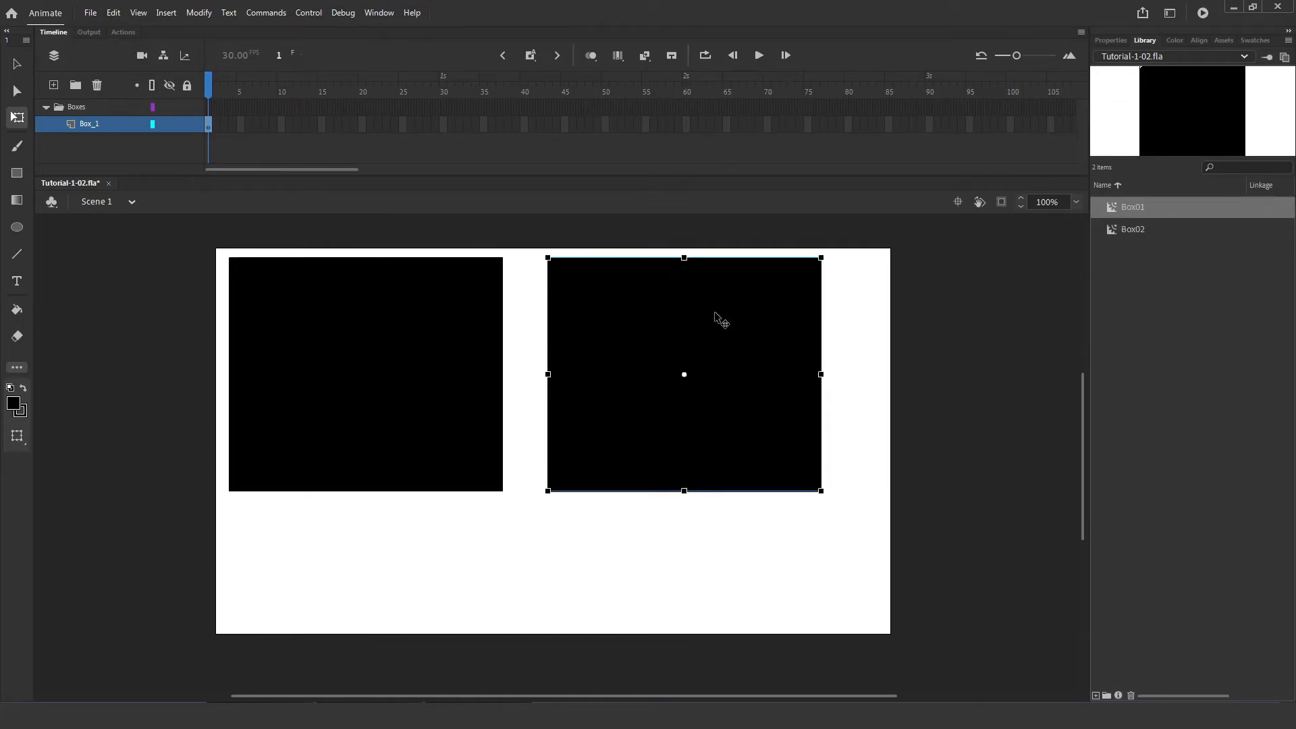
Step: Cut a rectangular piece out of the upper-right corner of the Box01 symbol's shape, return to the scene and select the left-hand instance
double_click(678, 310)
drag(889, 217, 737, 363)
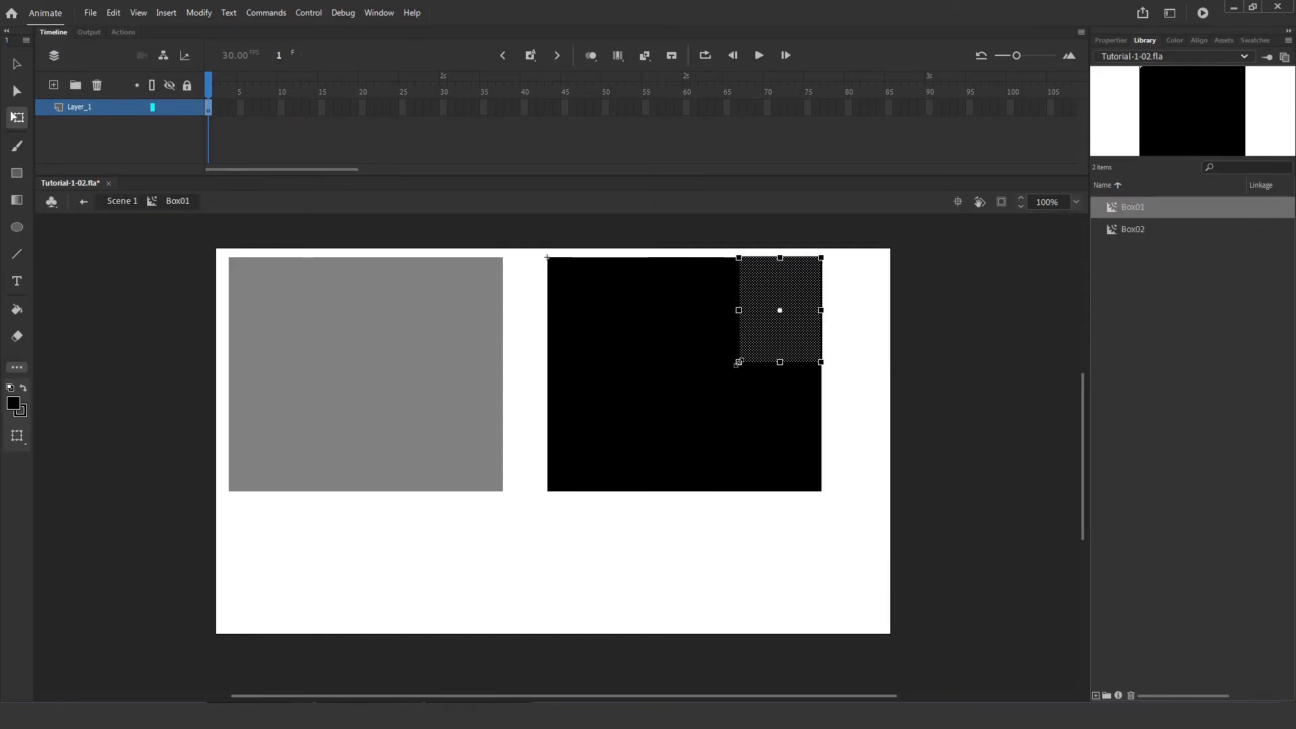
key(Delete)
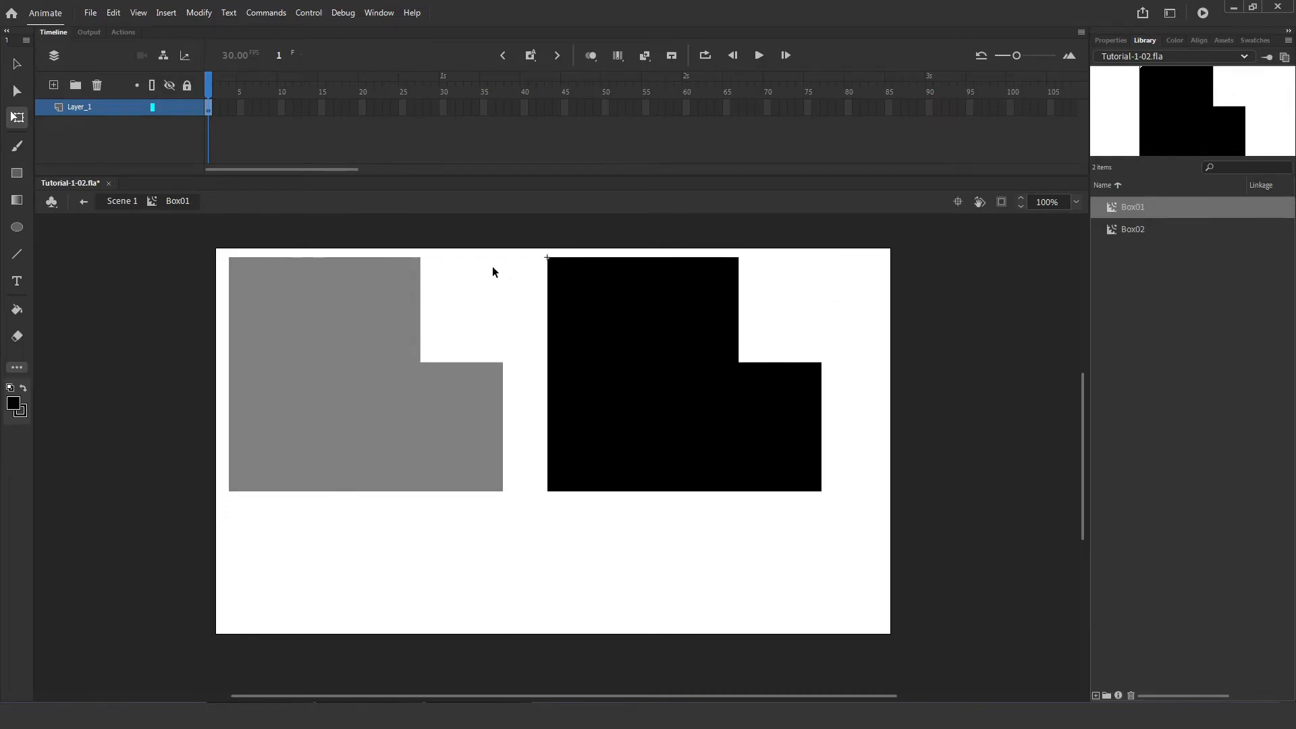
double_click(525, 504)
click(384, 440)
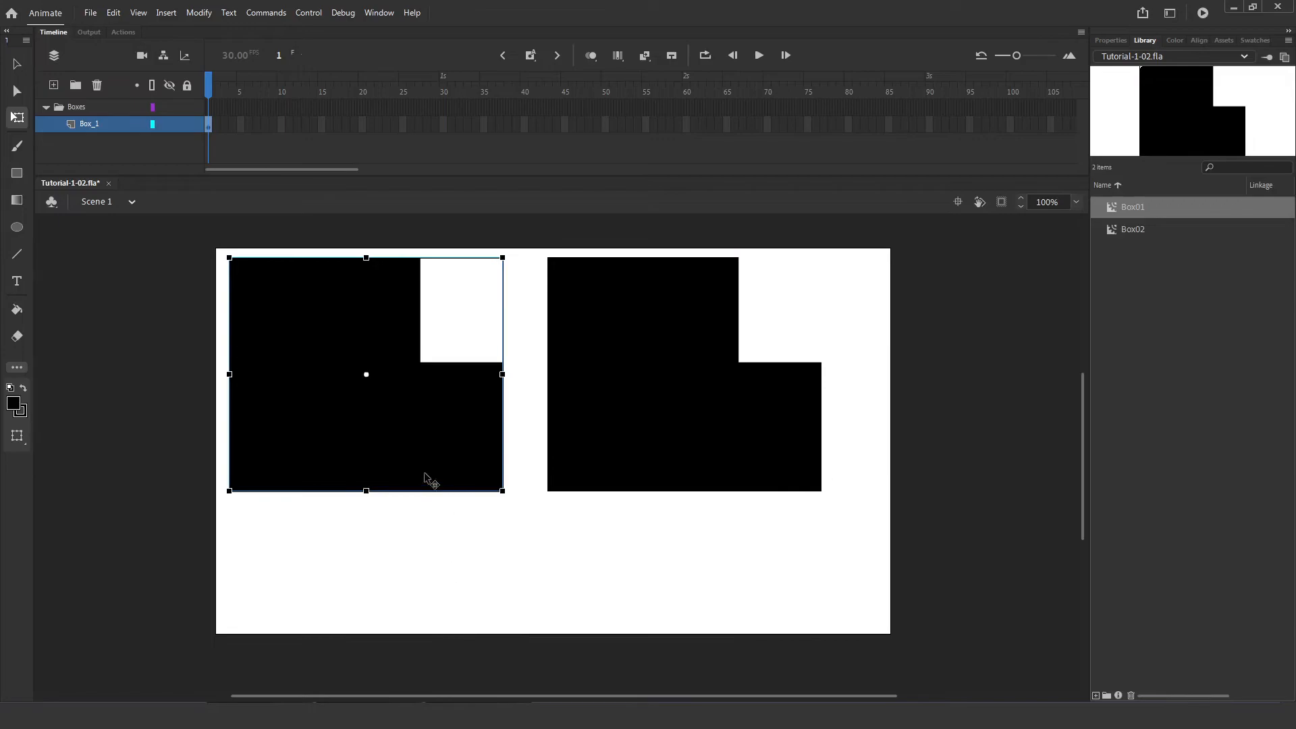
Step: Edit Box01 through the left-hand instance and cut a rectangular piece out of its lower-left corner
double_click(351, 462)
drag(204, 540, 319, 386)
key(Delete)
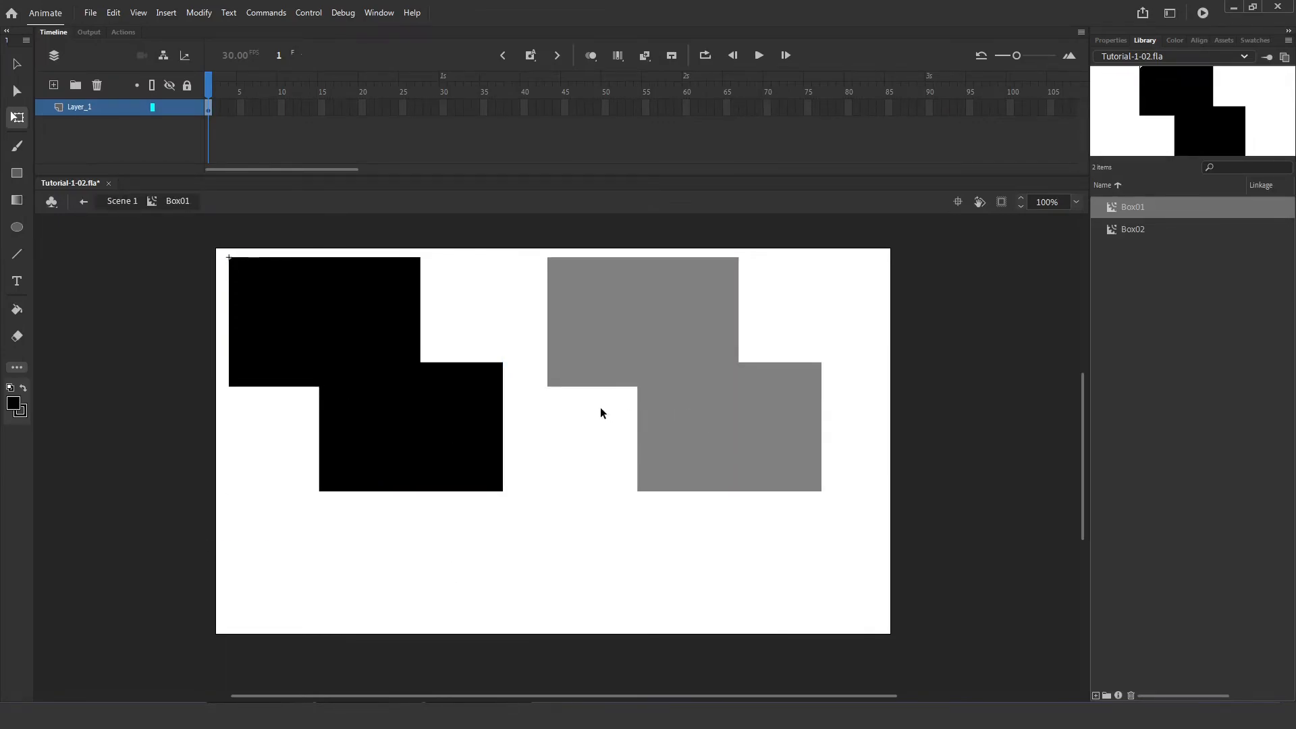
Step: Undo both corner cuts in the Box01 symbol and return to the main scene
key(ctrl+z)
click(473, 552)
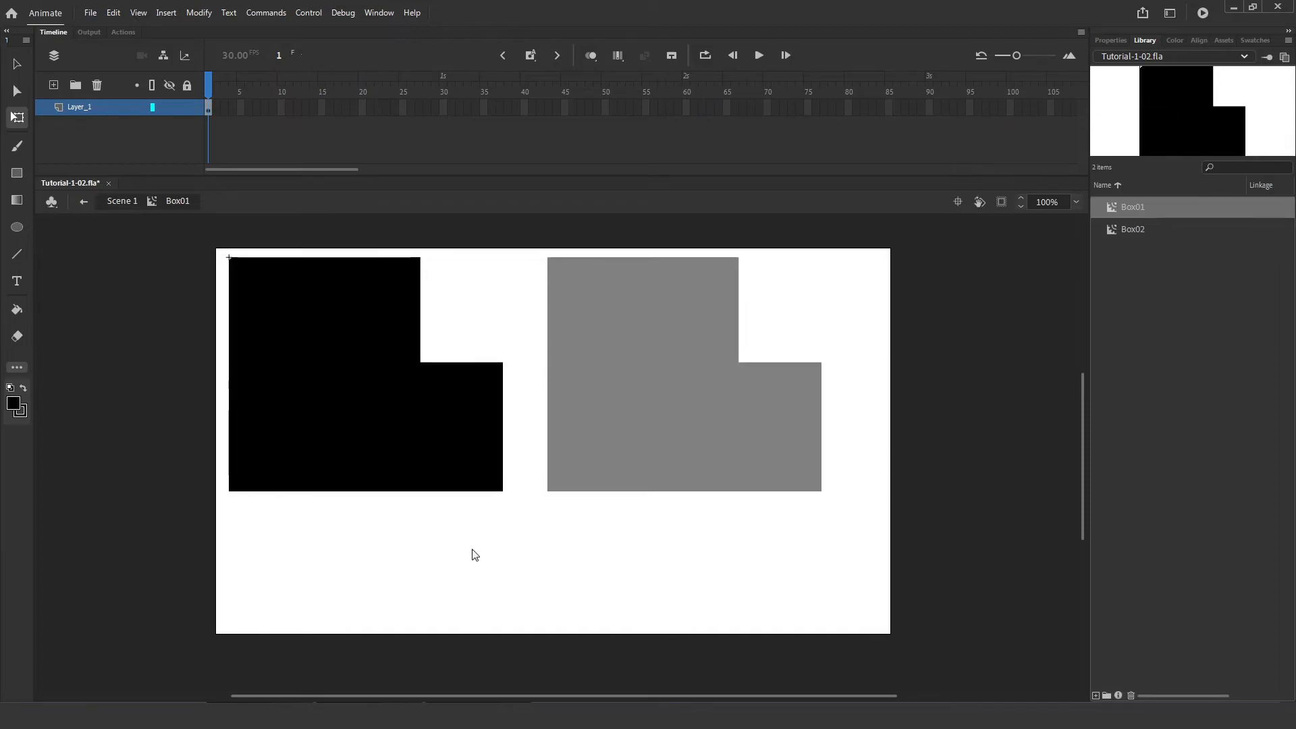
key(ctrl+z)
key(ctrl+z)
key(ctrl+z)
key(ctrl+z)
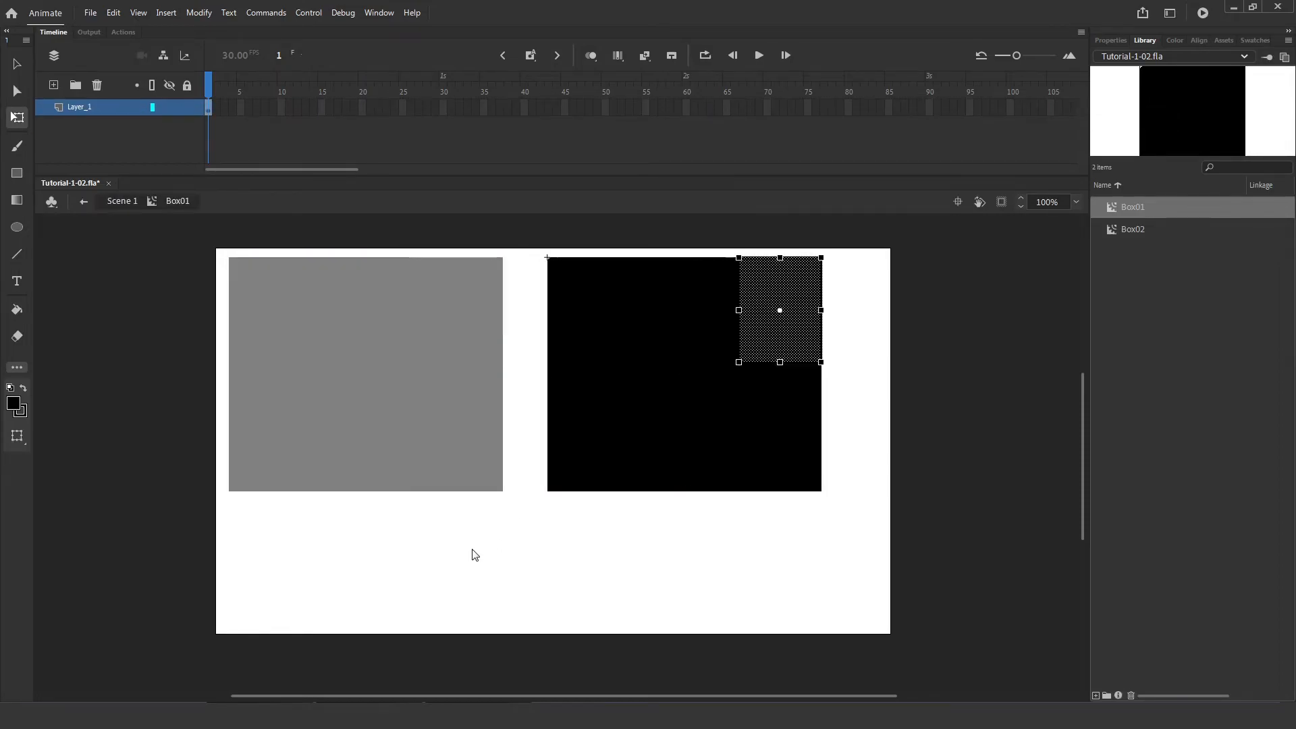
key(ctrl+z)
click(541, 553)
click(628, 459)
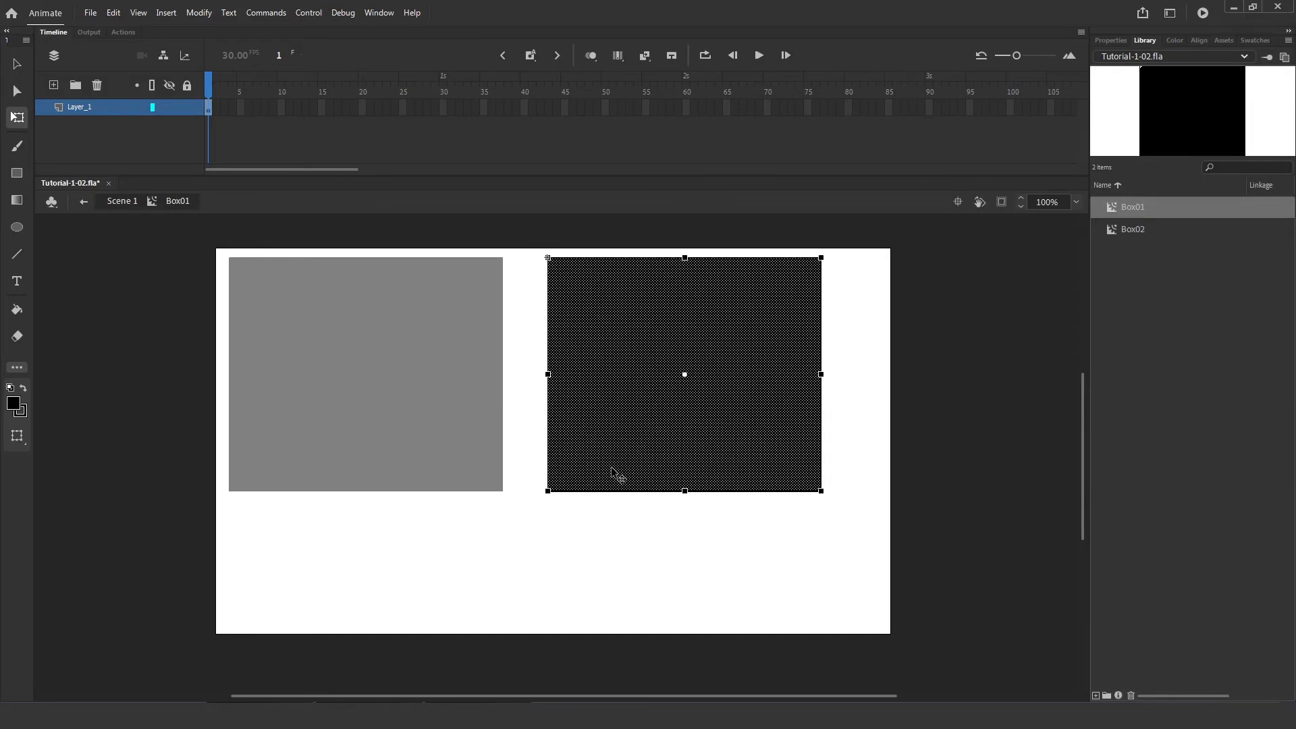
click(617, 560)
double_click(452, 503)
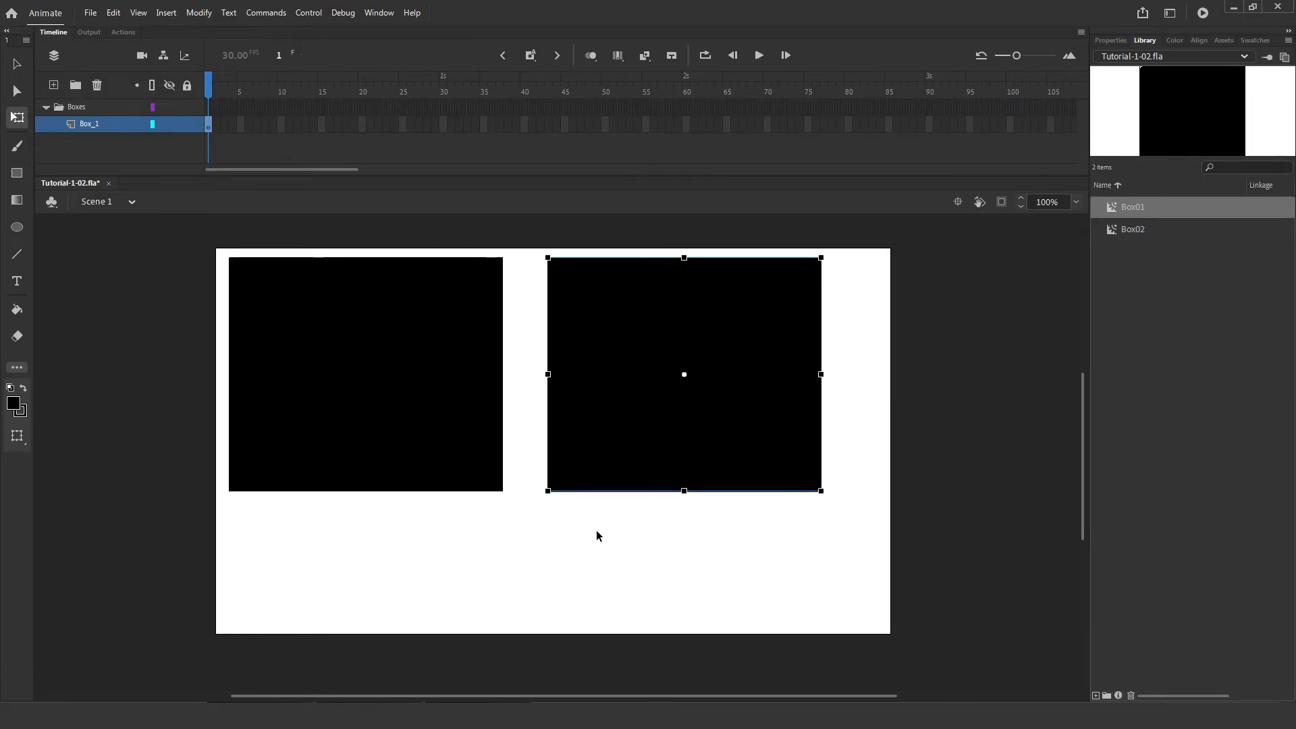
Step: Swap the right-hand box instance's symbol from Box01 to Box02, comparing both symbol previews before confirming
key(ctrl+F3)
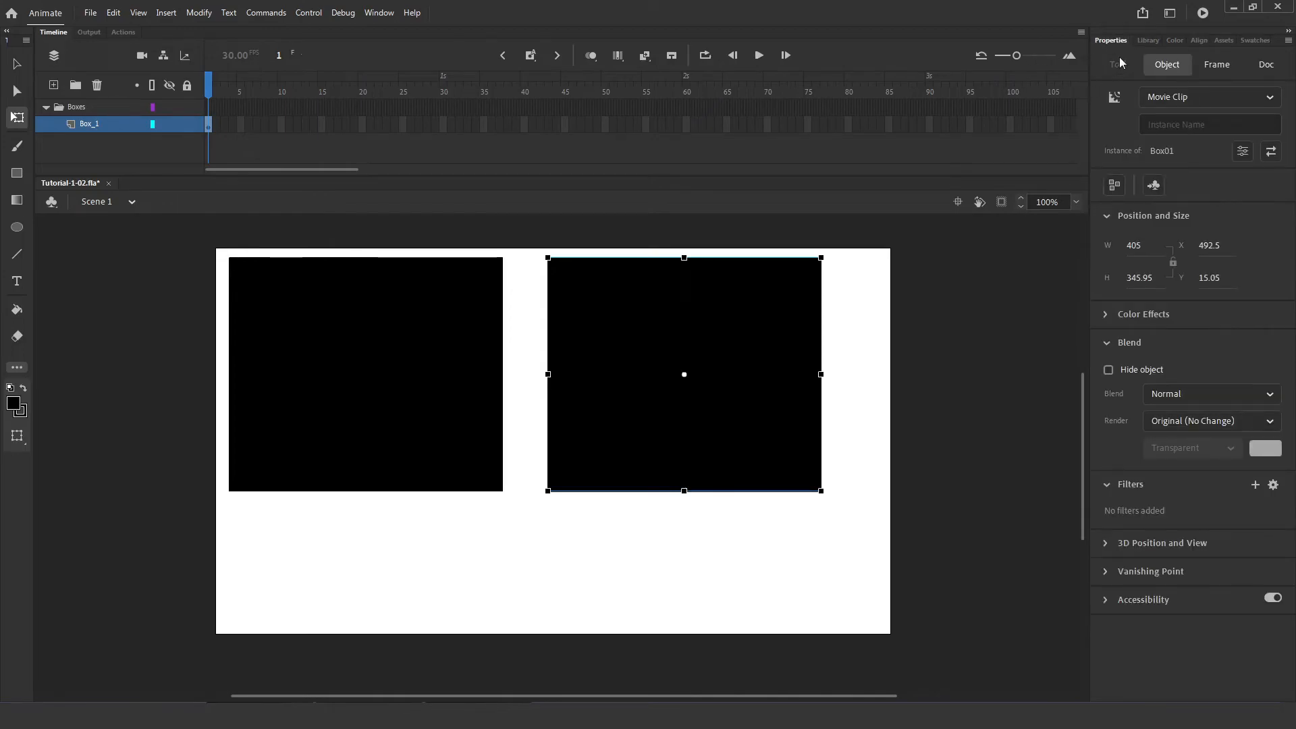
click(448, 377)
click(705, 351)
click(1271, 150)
click(614, 254)
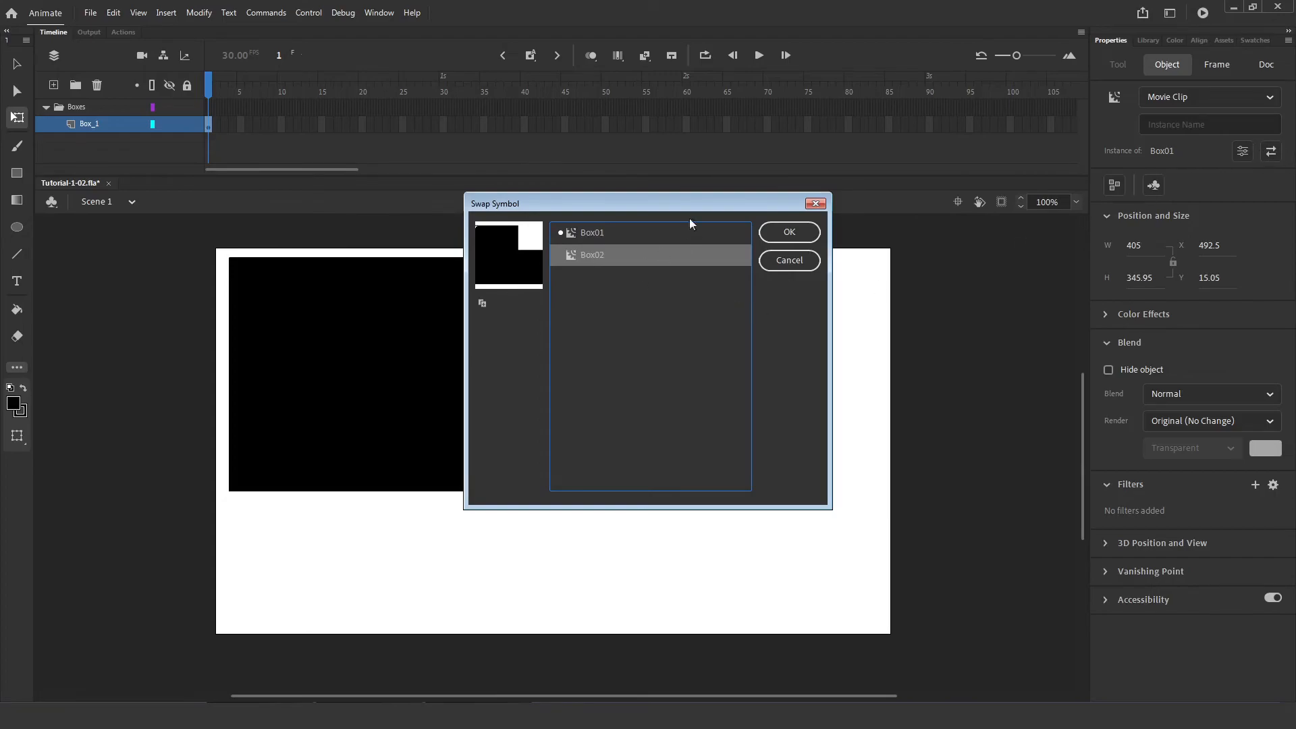
click(597, 234)
click(602, 257)
click(788, 233)
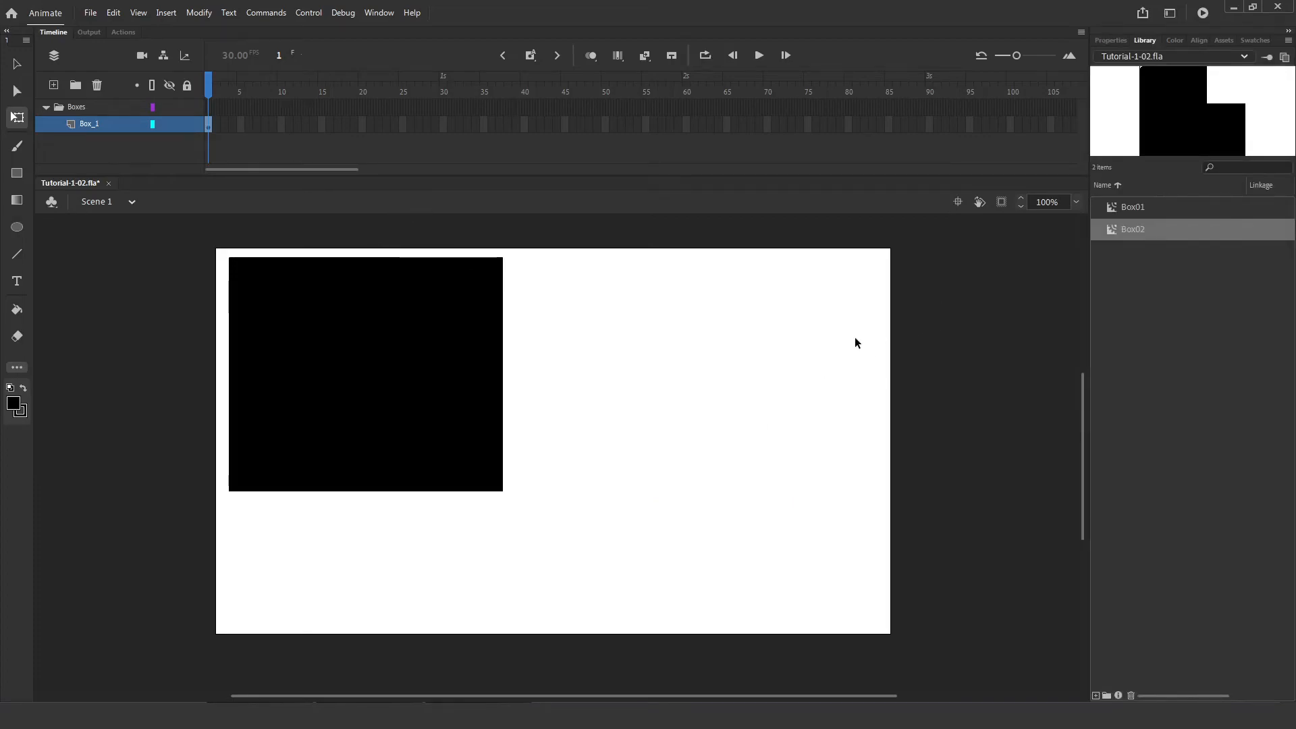
click(424, 352)
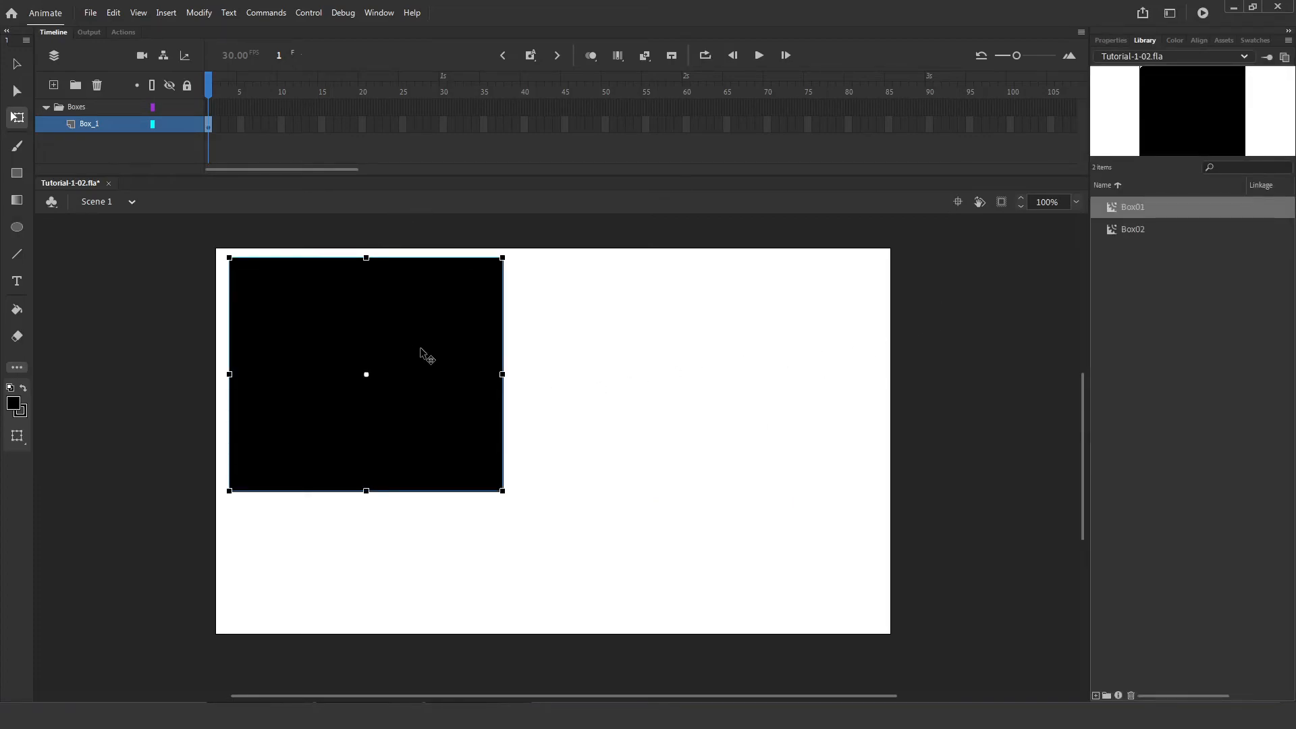
right_click(382, 337)
click(432, 598)
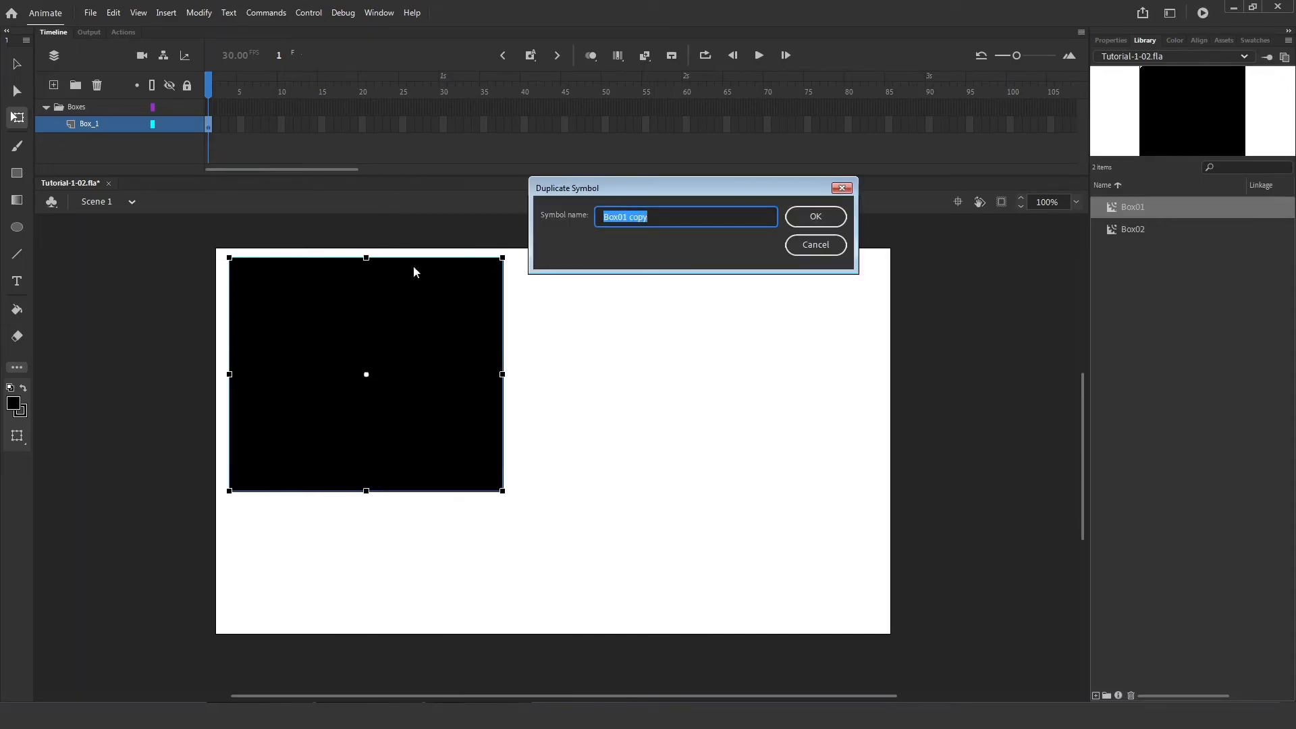
key(Escape)
Step: Duplicate the remaining box instance's symbol under the default name Box01 copy and select the copy in the library
right_click(366, 328)
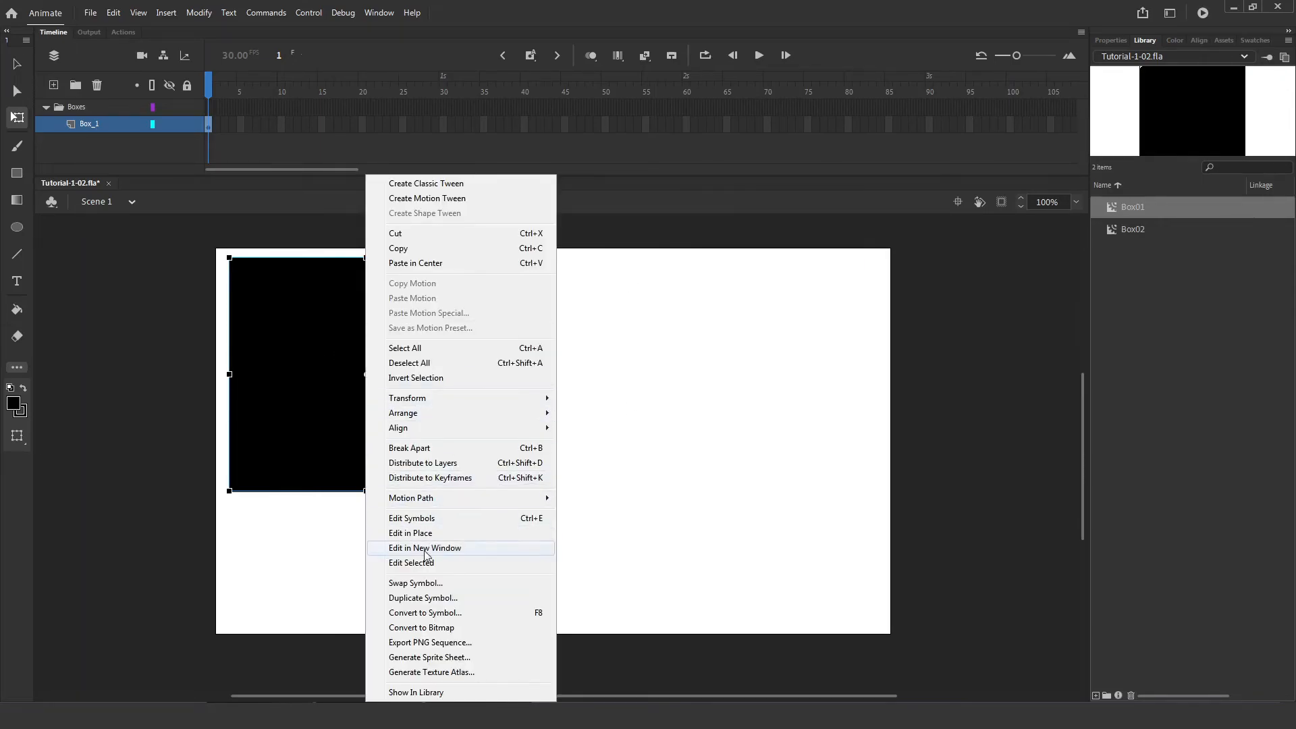
click(430, 599)
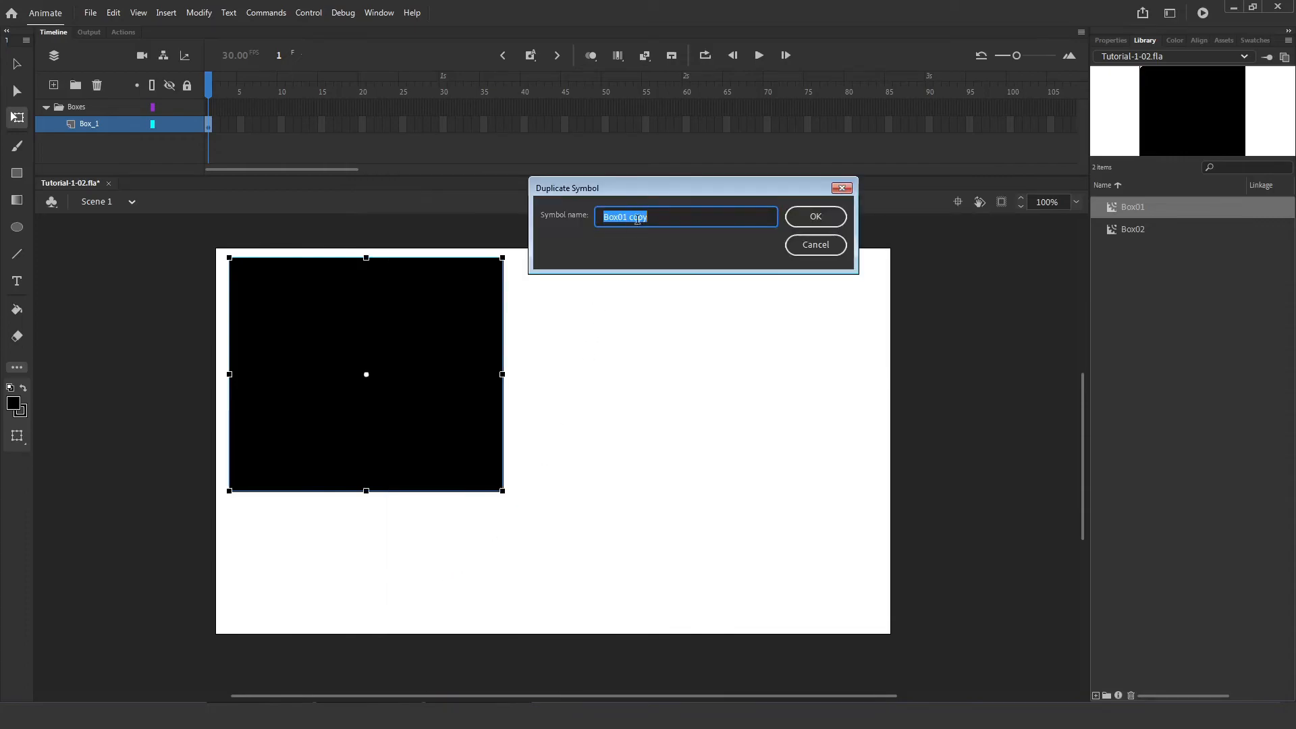
drag(651, 199, 655, 255)
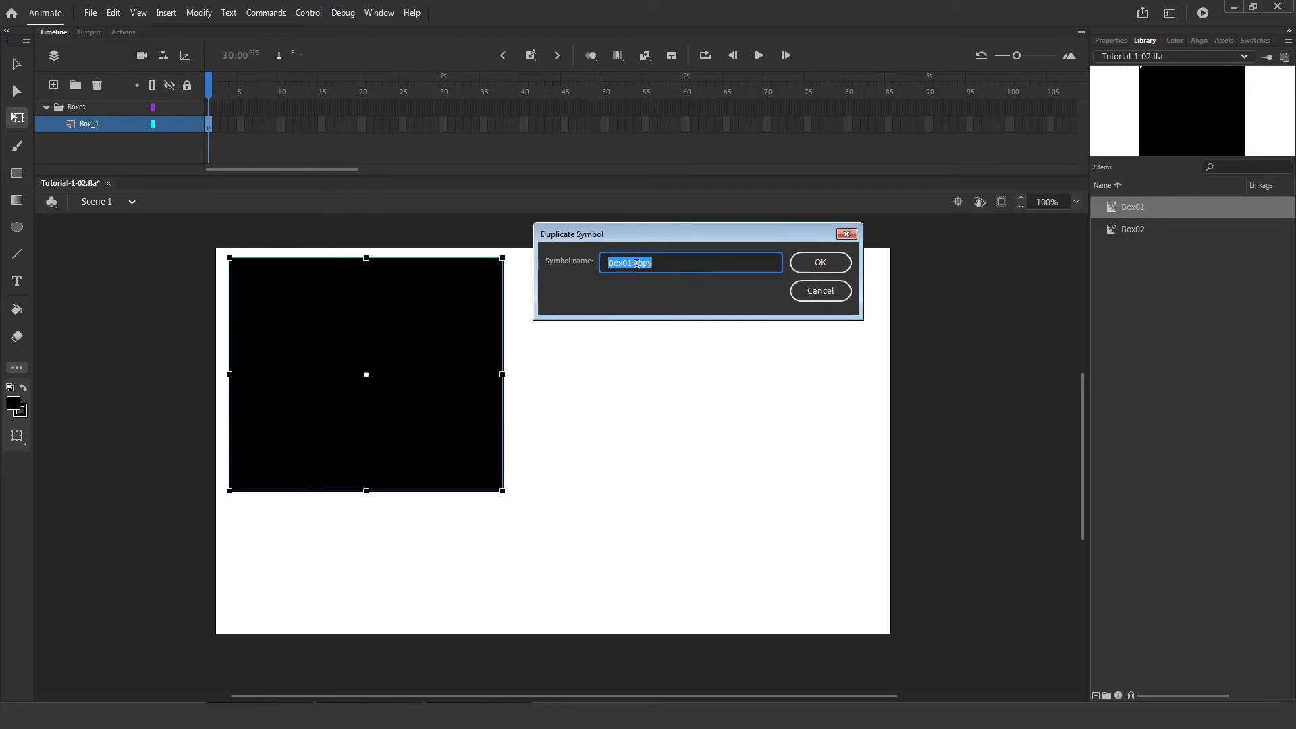
click(836, 266)
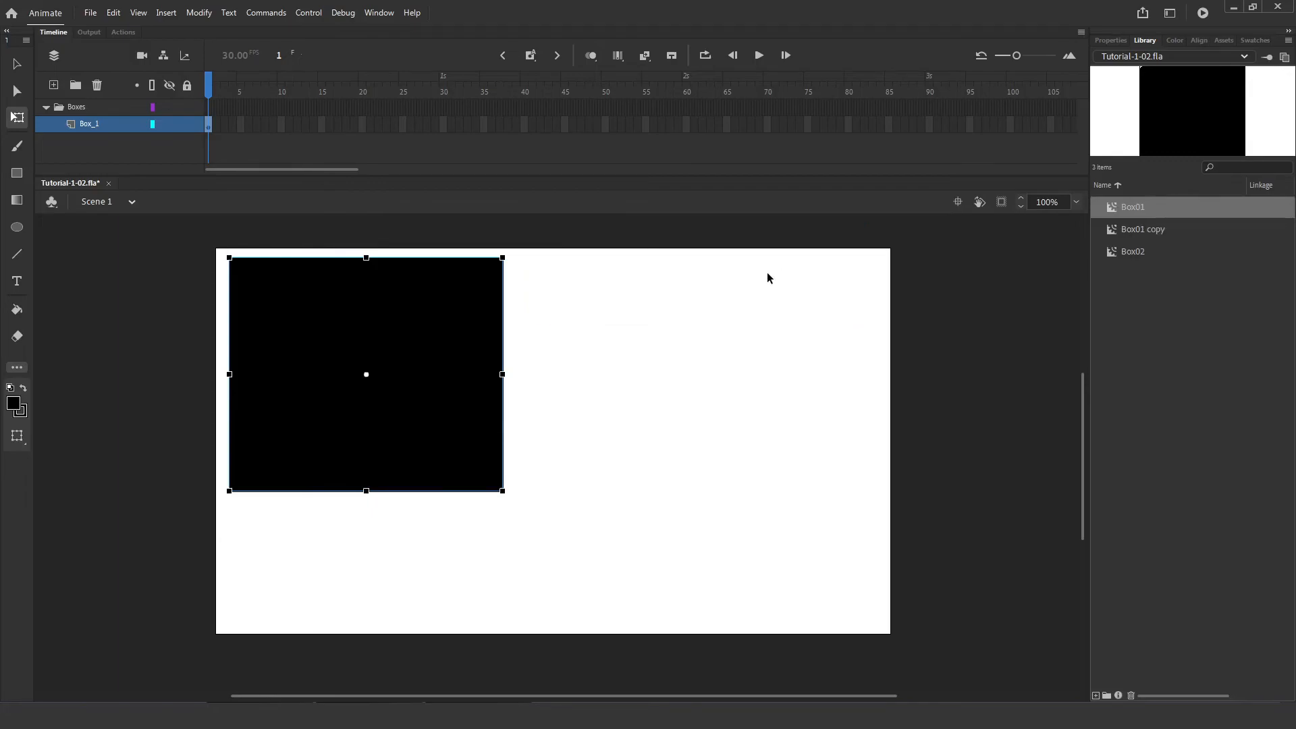
click(1153, 230)
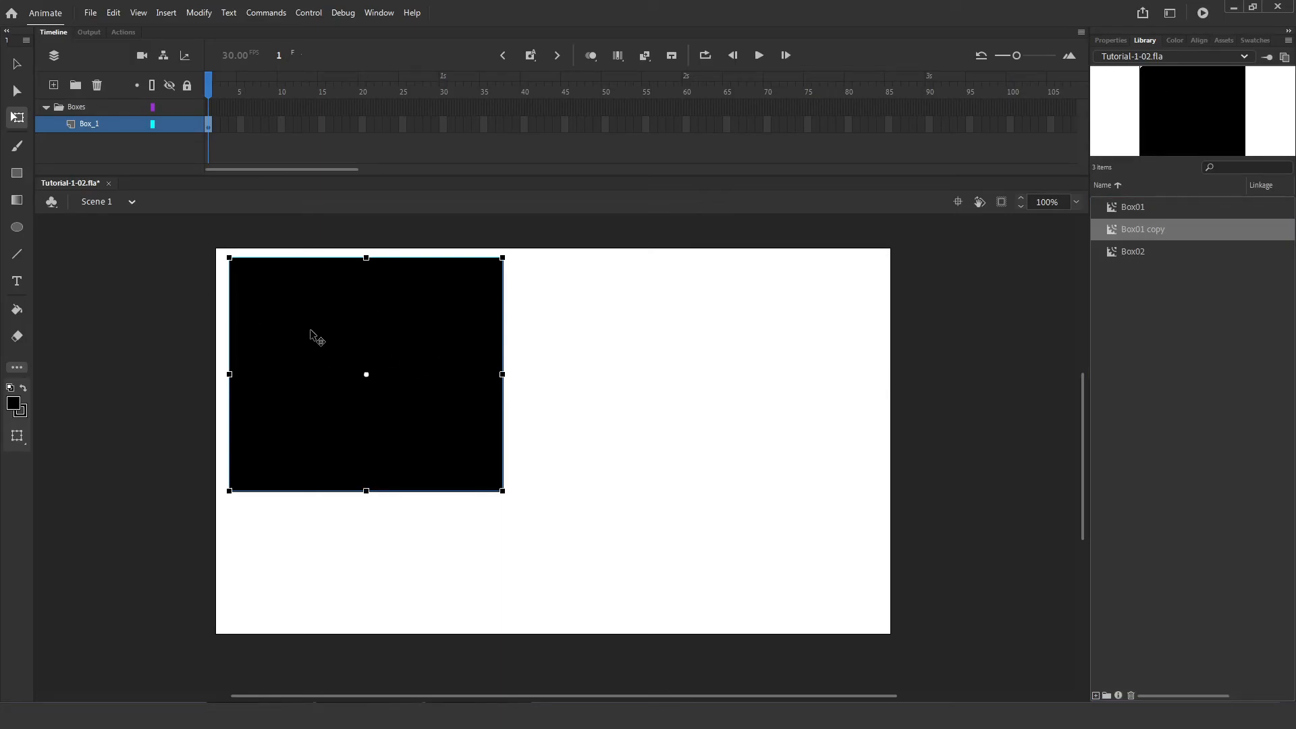
Step: Reshape the Box01 copy symbol into a slanted diamond by pulling its upper-right and lower-left corners inward, undoing the lower-right corner change
double_click(461, 349)
key(v)
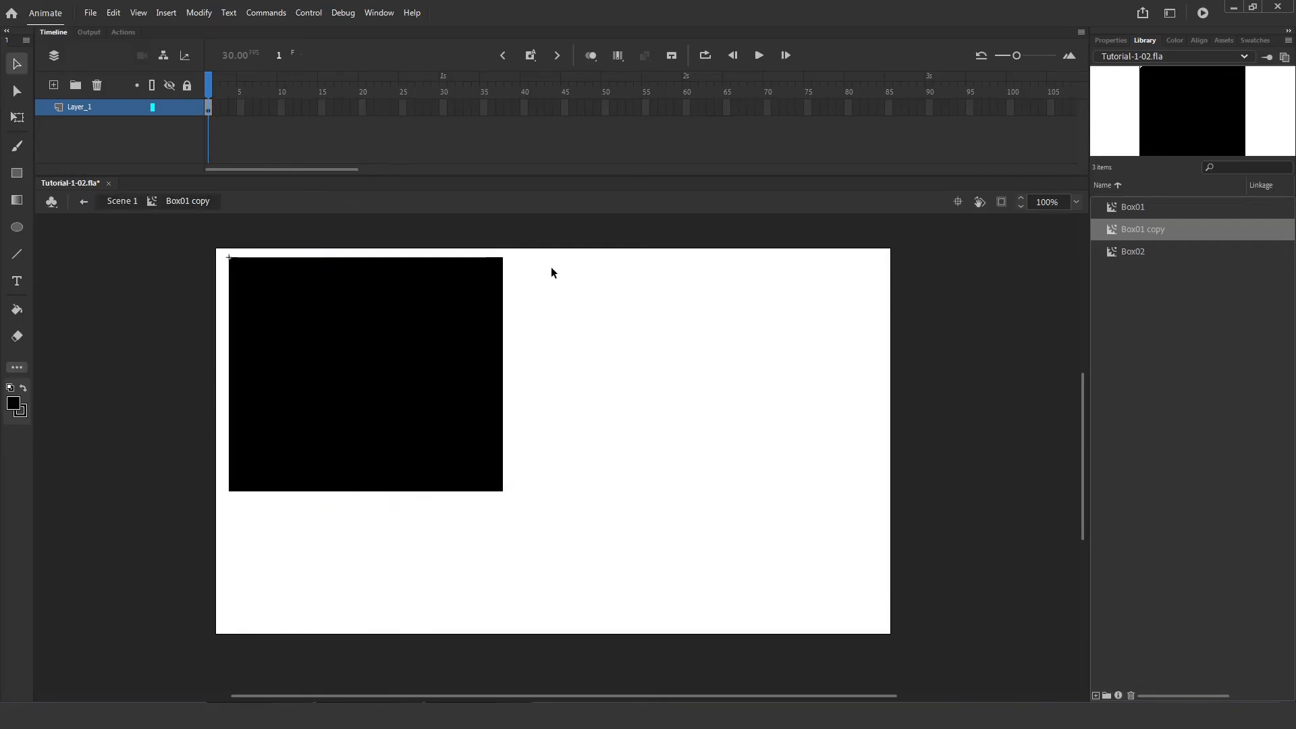
key(q)
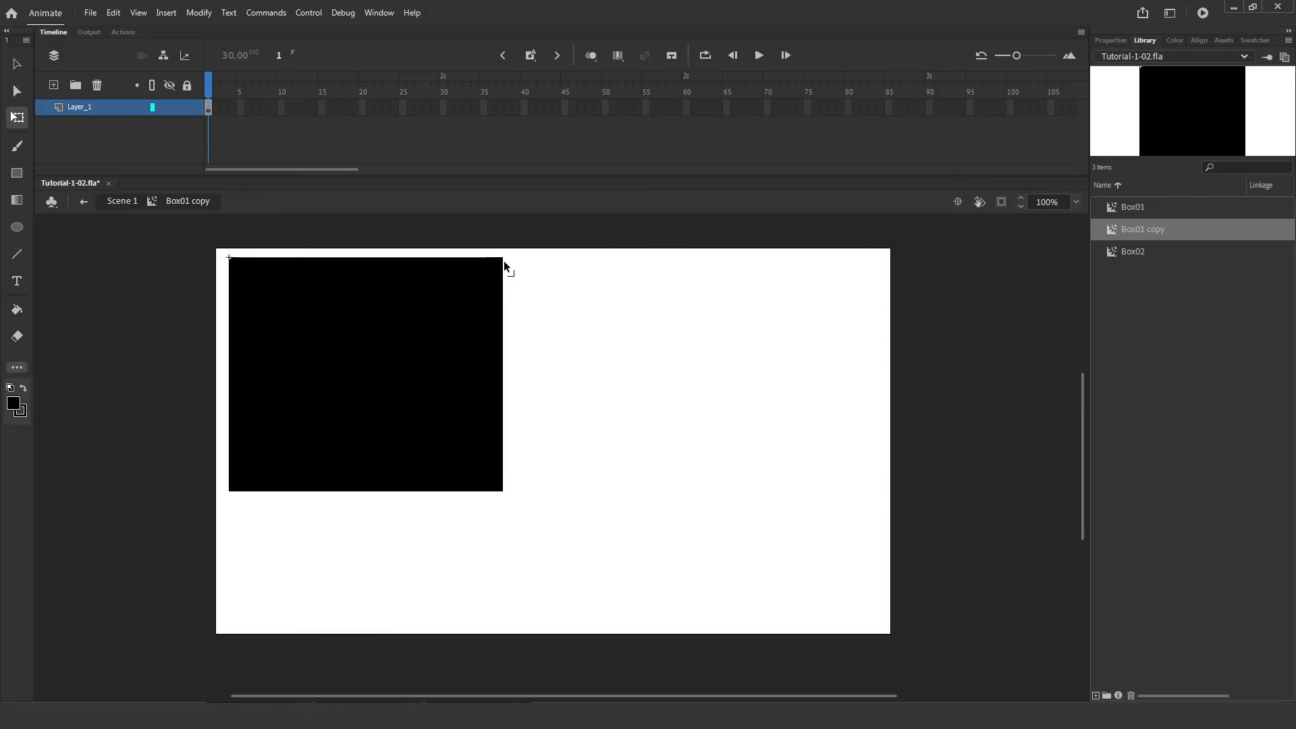
drag(503, 262, 434, 328)
drag(229, 490, 341, 419)
drag(512, 499, 400, 565)
key(ctrl+z)
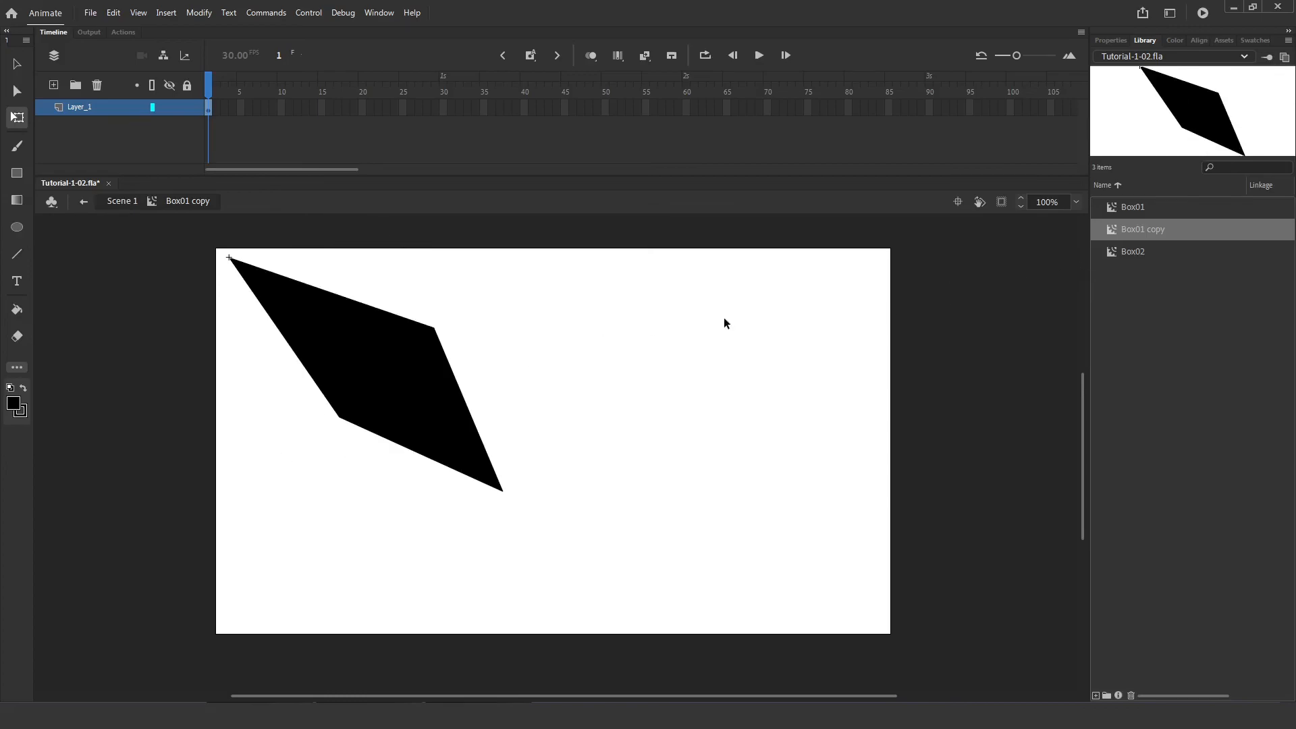
Step: Return to the main scene and preview the original Box01 symbol in the library
double_click(696, 328)
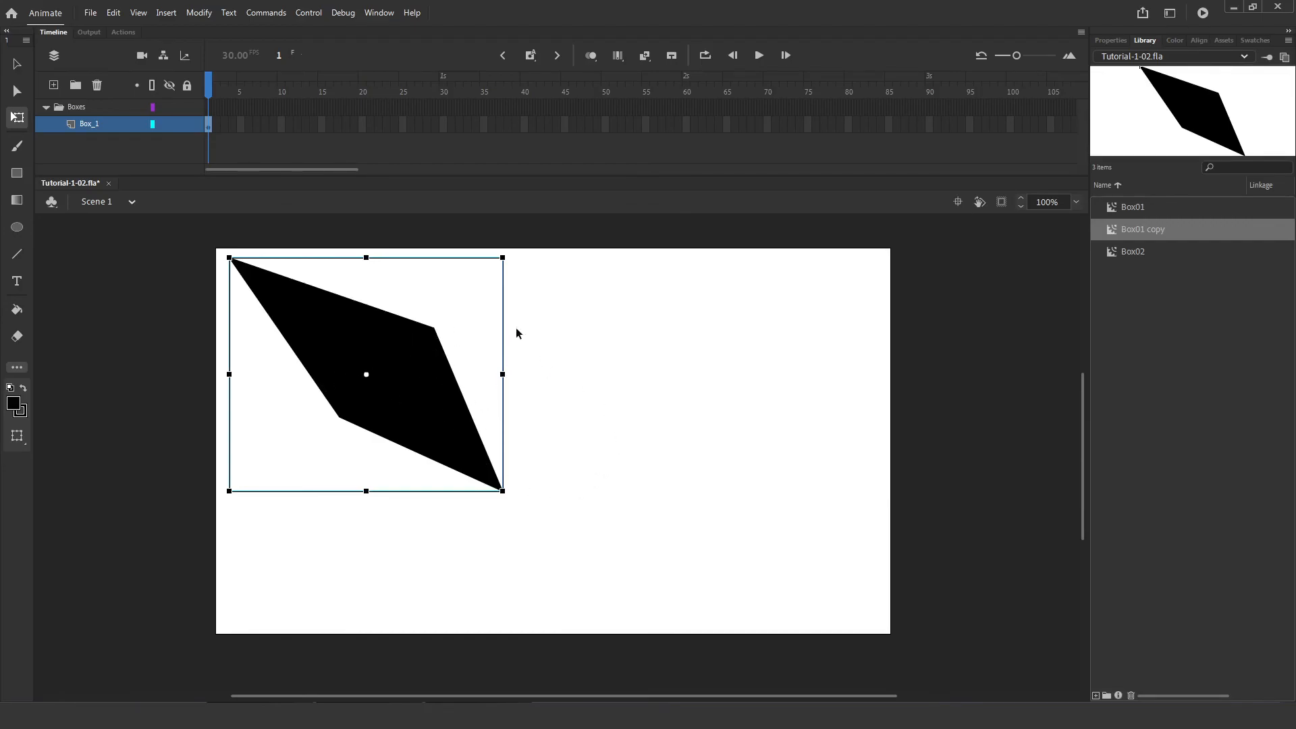
click(1140, 209)
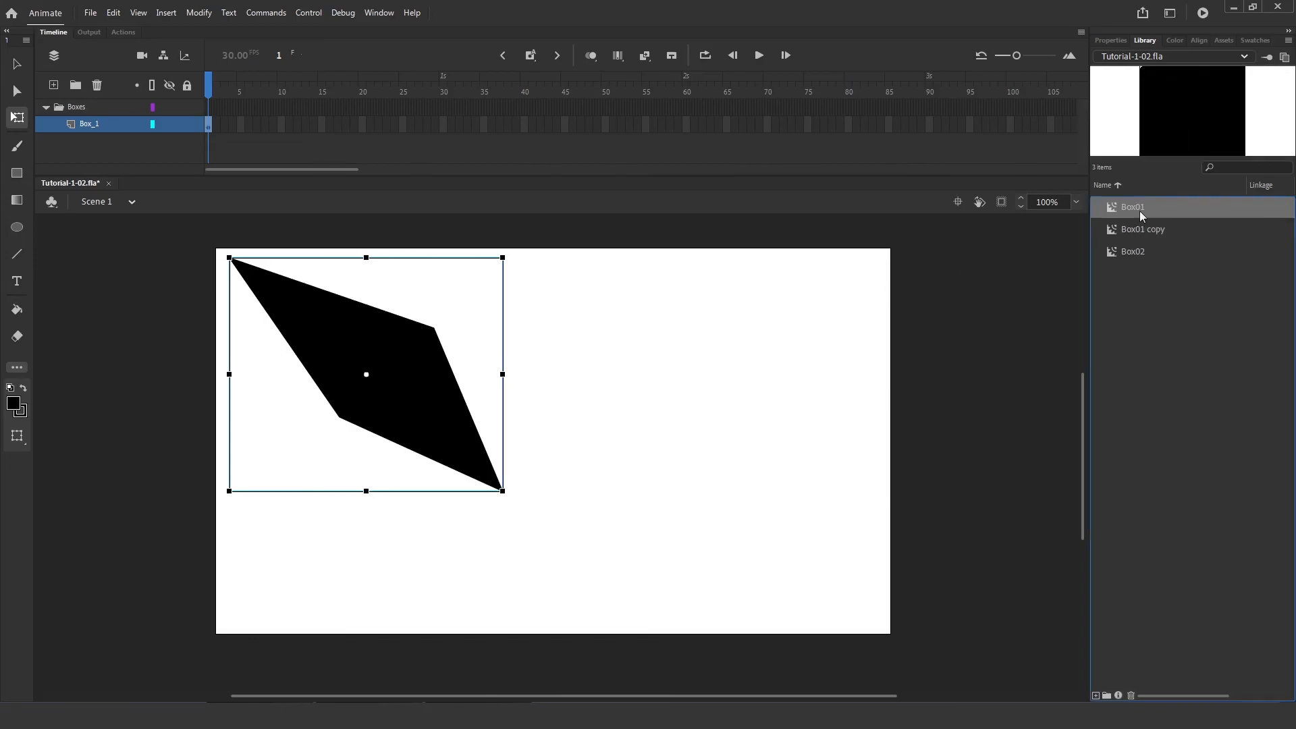
Step: Compare the Box01 and Box01 copy previews in the library and swap the diamond instance's symbol back to Box01
click(1144, 226)
click(1140, 208)
click(1109, 38)
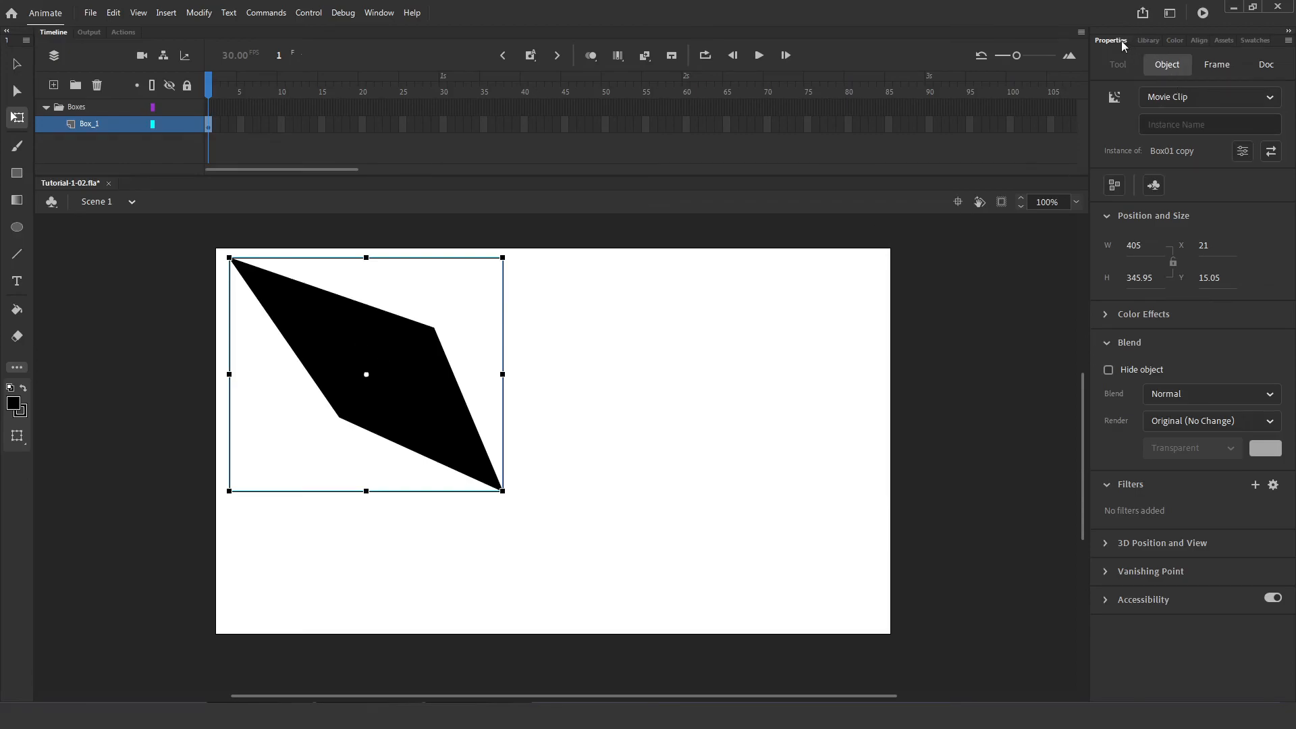
click(1272, 153)
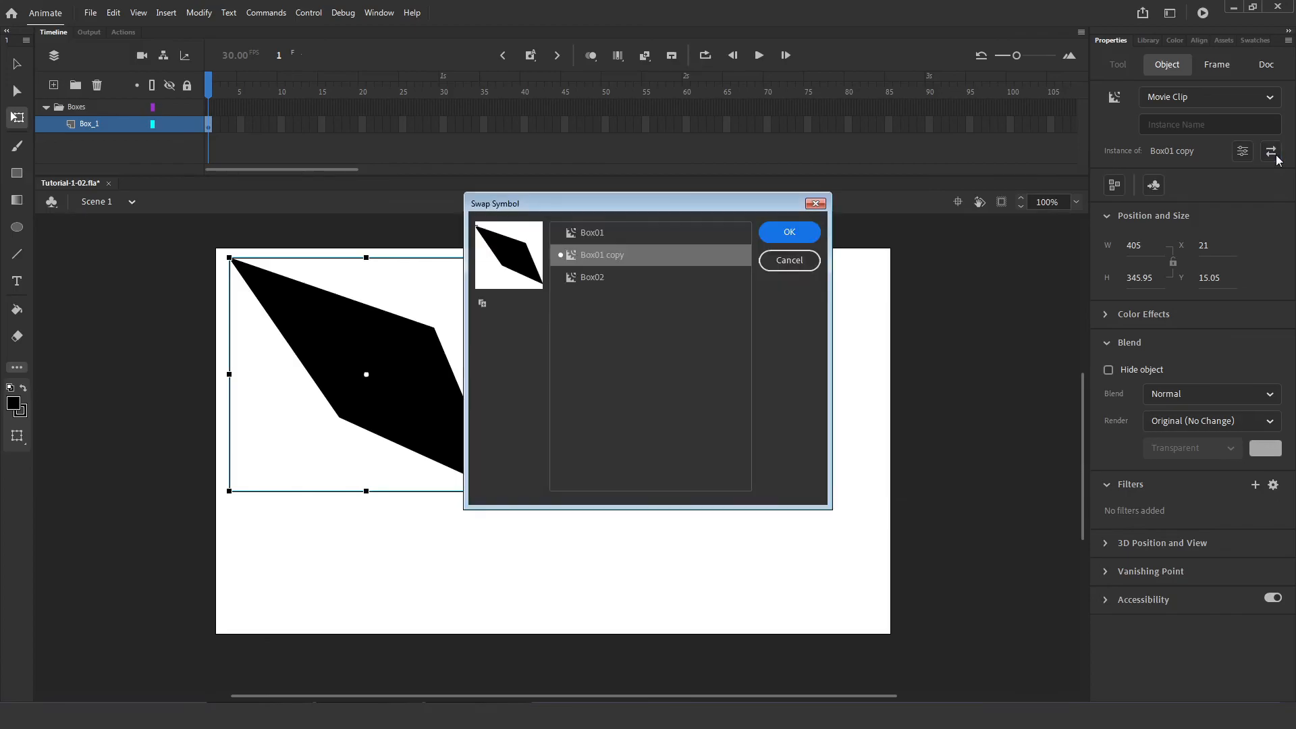
click(631, 236)
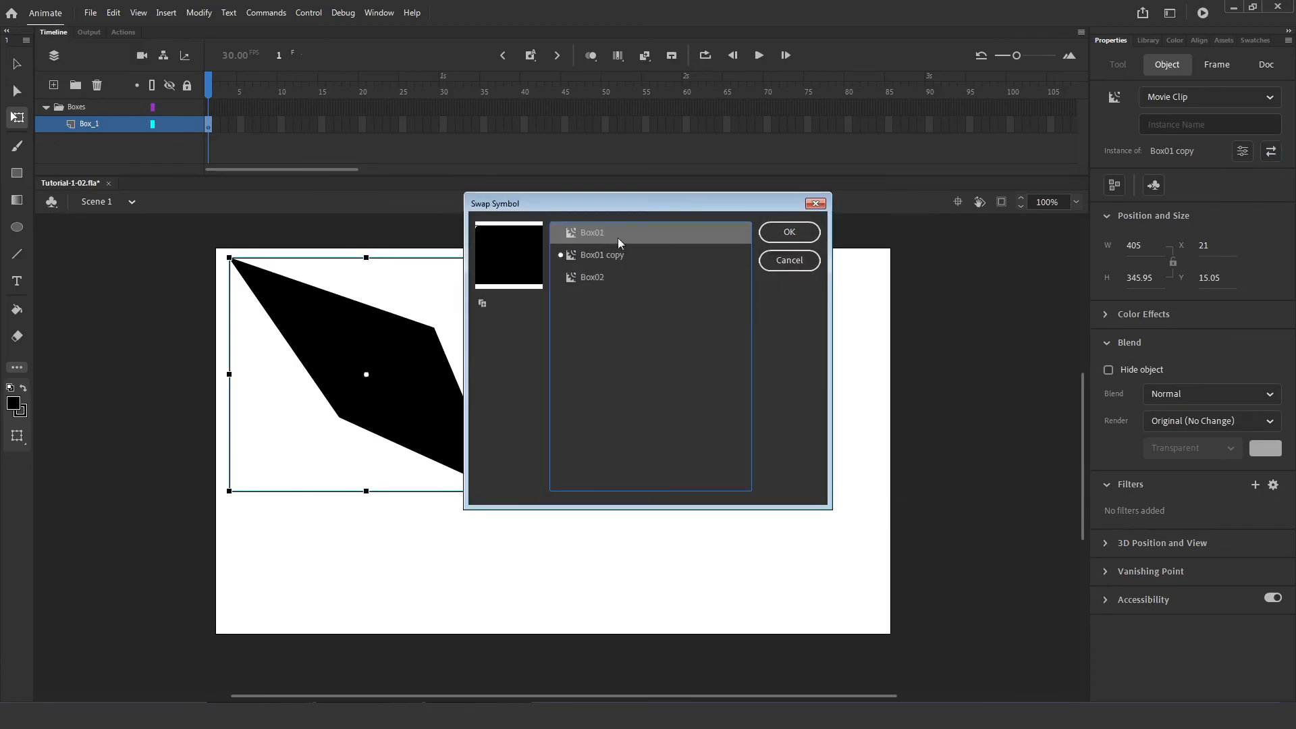
click(789, 234)
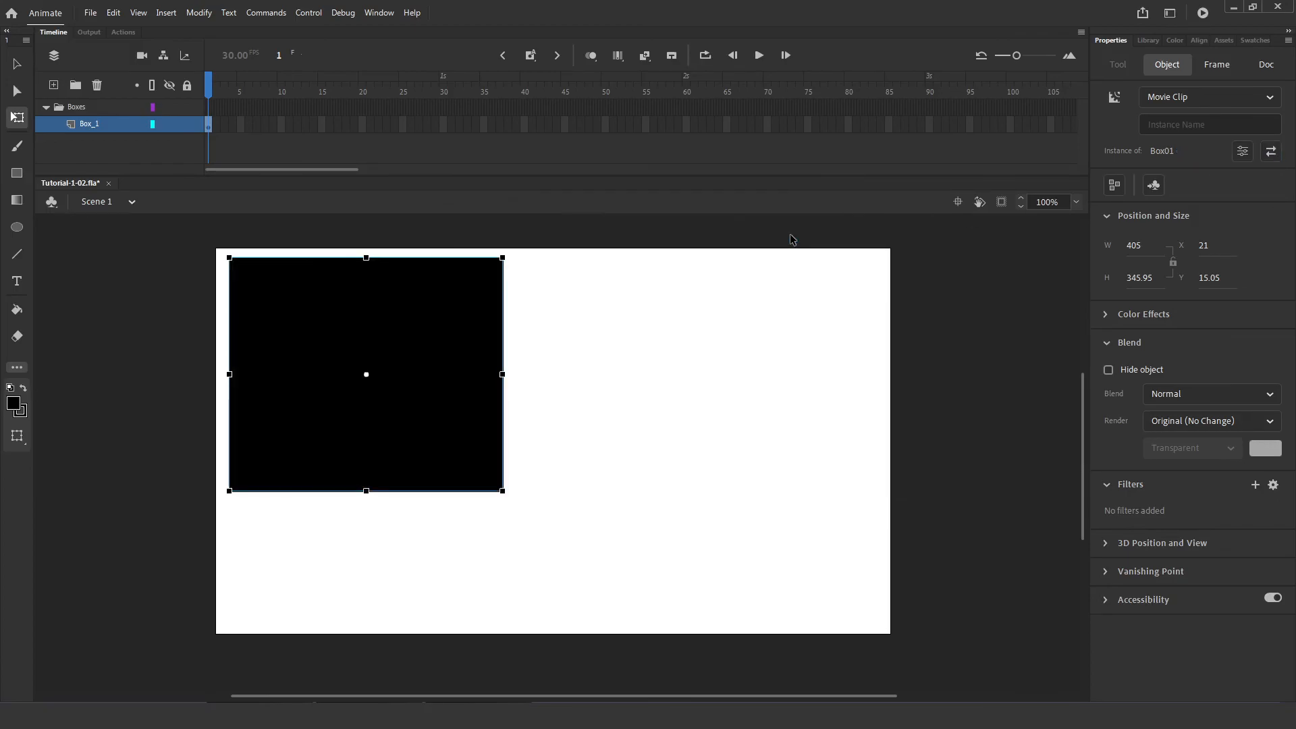
Step: Delete the Box01 copy symbol from the library
click(1144, 40)
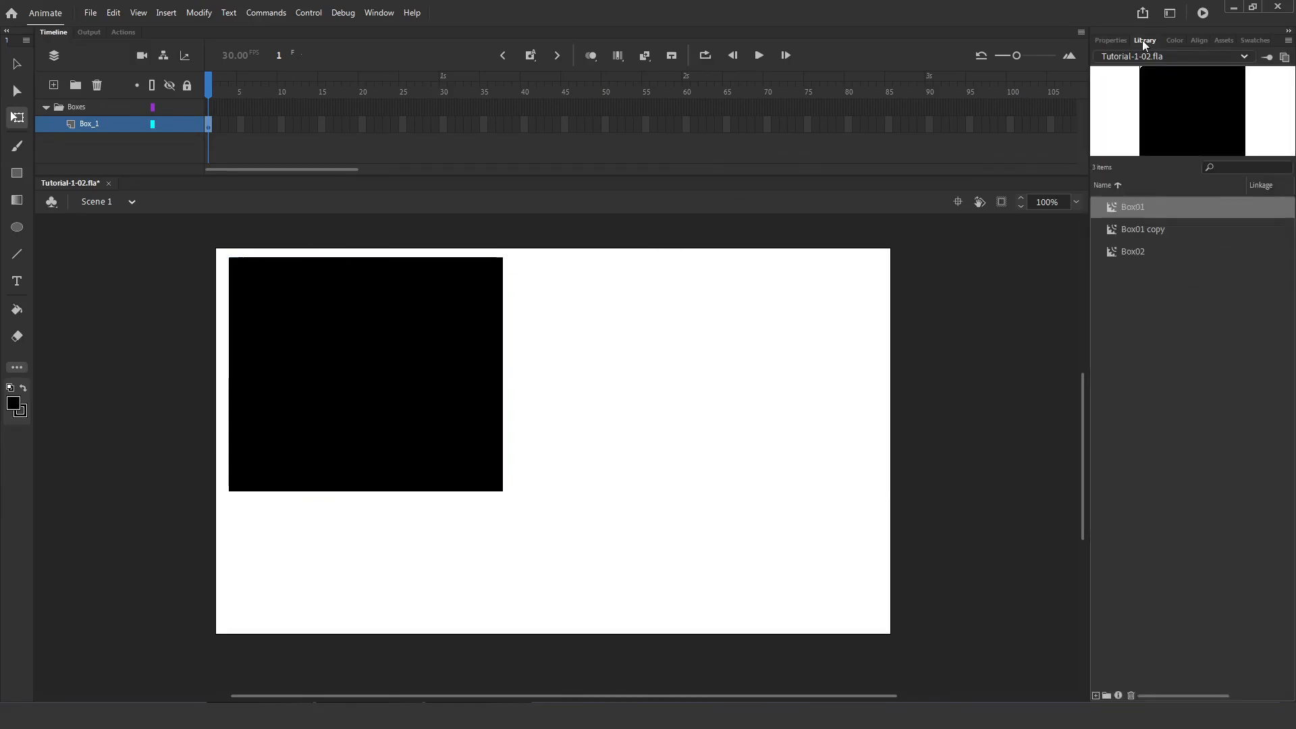
click(1167, 235)
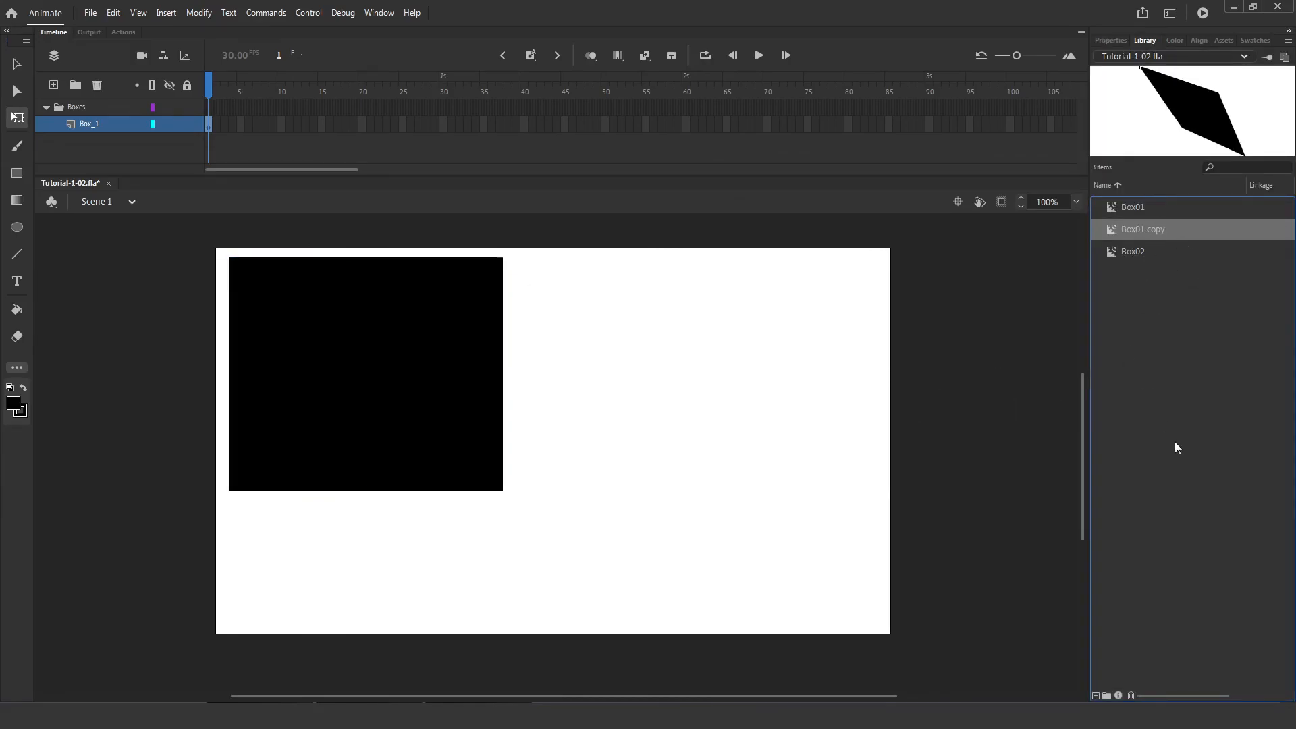
click(1131, 695)
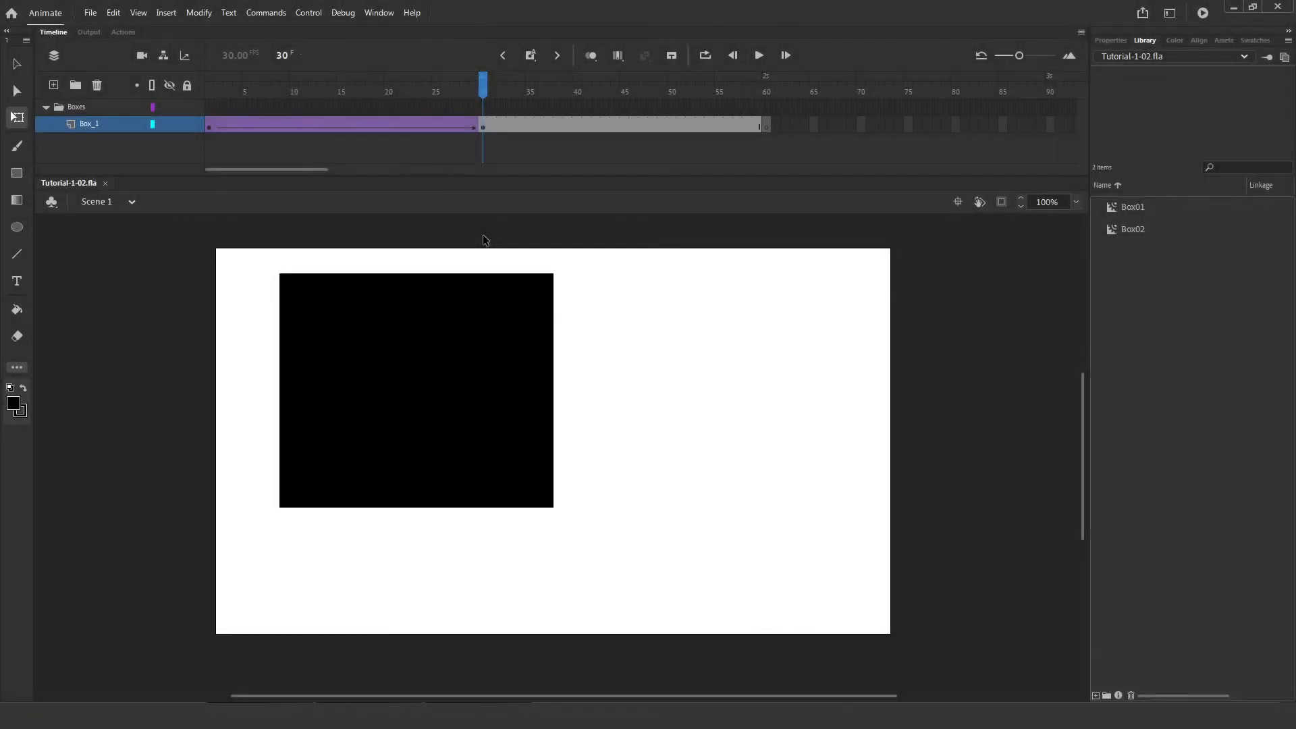